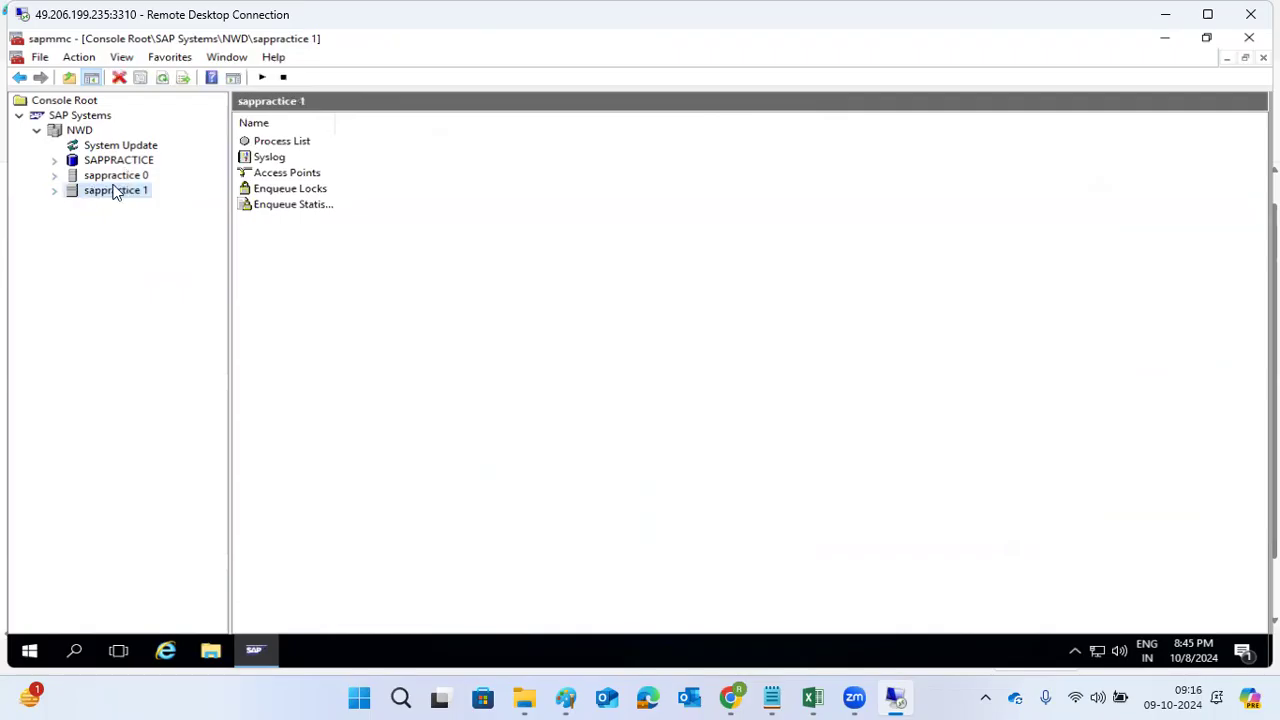
Open the process list of instance sappractice 1 and inspect the msg_server.EXE and enserver.EXE entries.
left_click(55, 192)
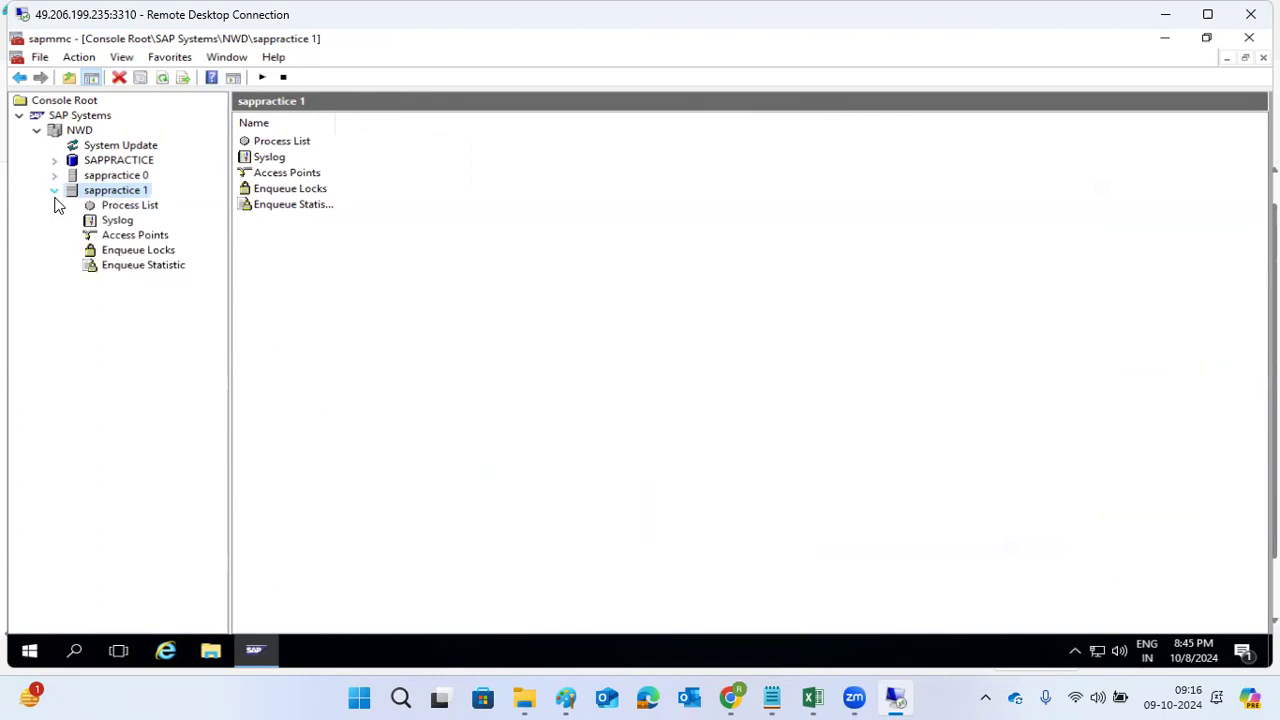
left_click(122, 206)
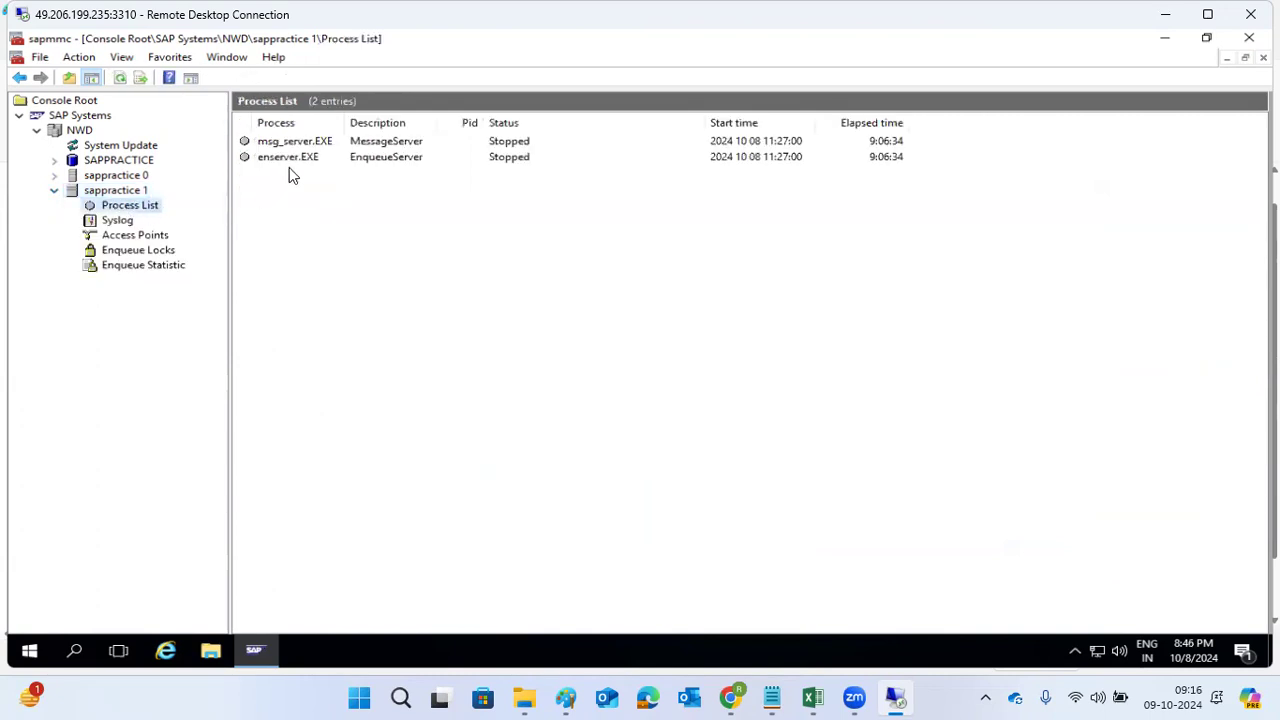
left_click(294, 143)
left_click(300, 160)
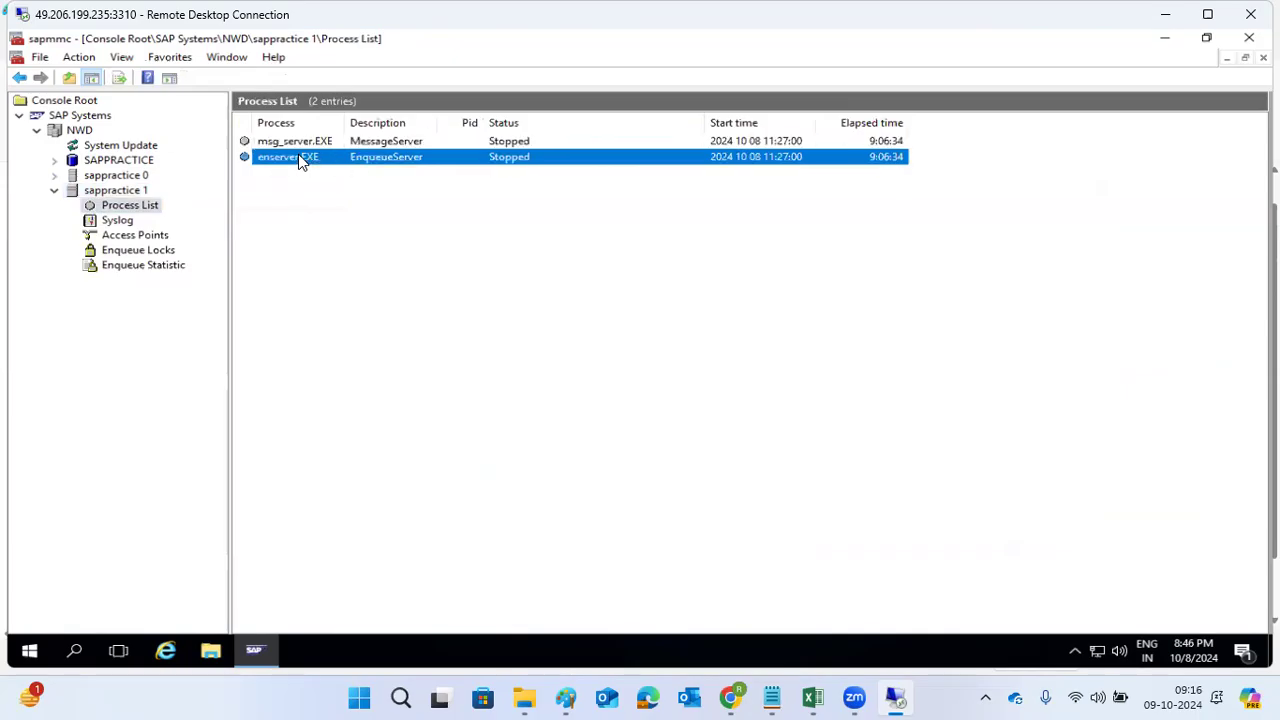
Switch to Paint, draw an orange line about 7 px long above ME in the ASCS box, and return to the remote desktop.
left_click(565, 698)
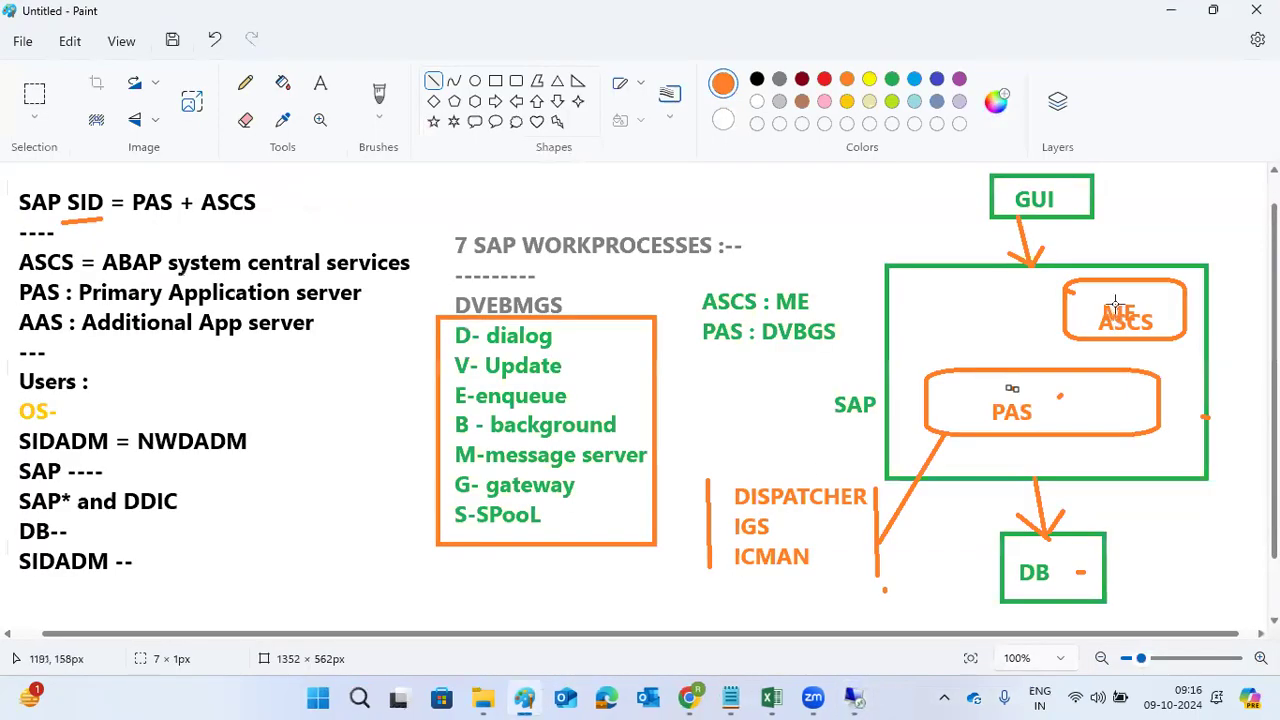
left_click_drag(1118, 294, 1124, 293)
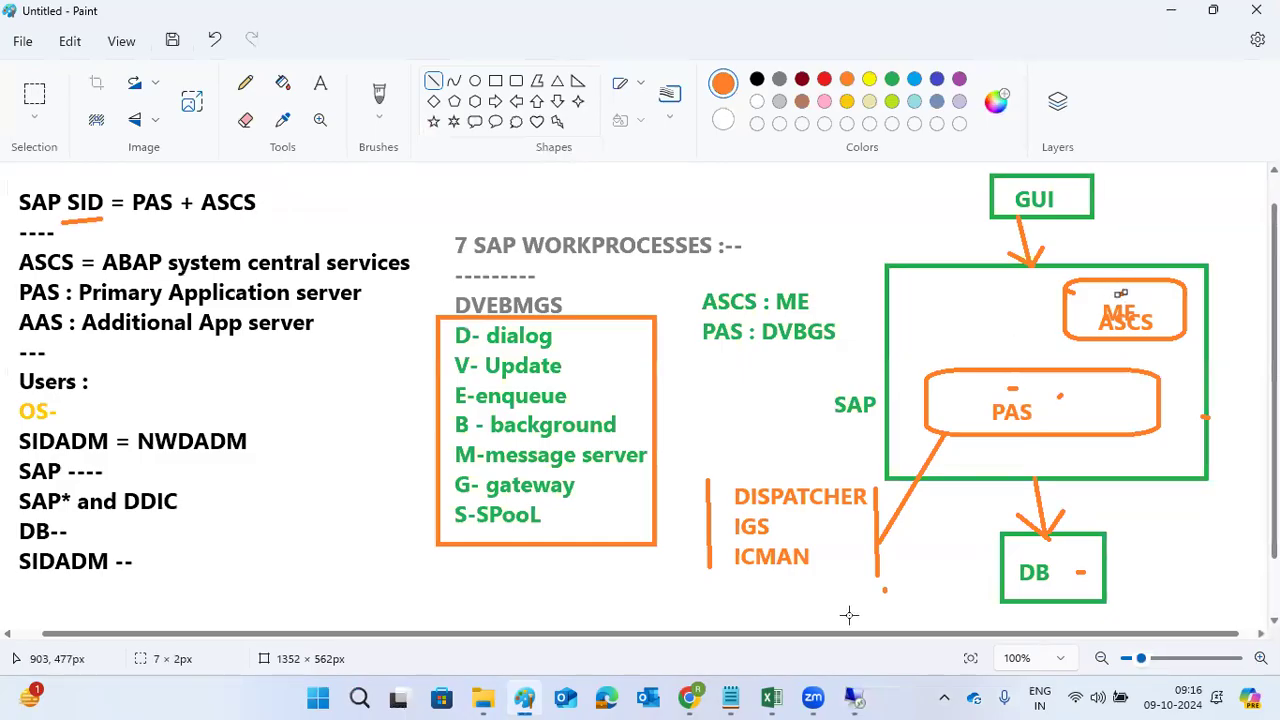
left_click(850, 697)
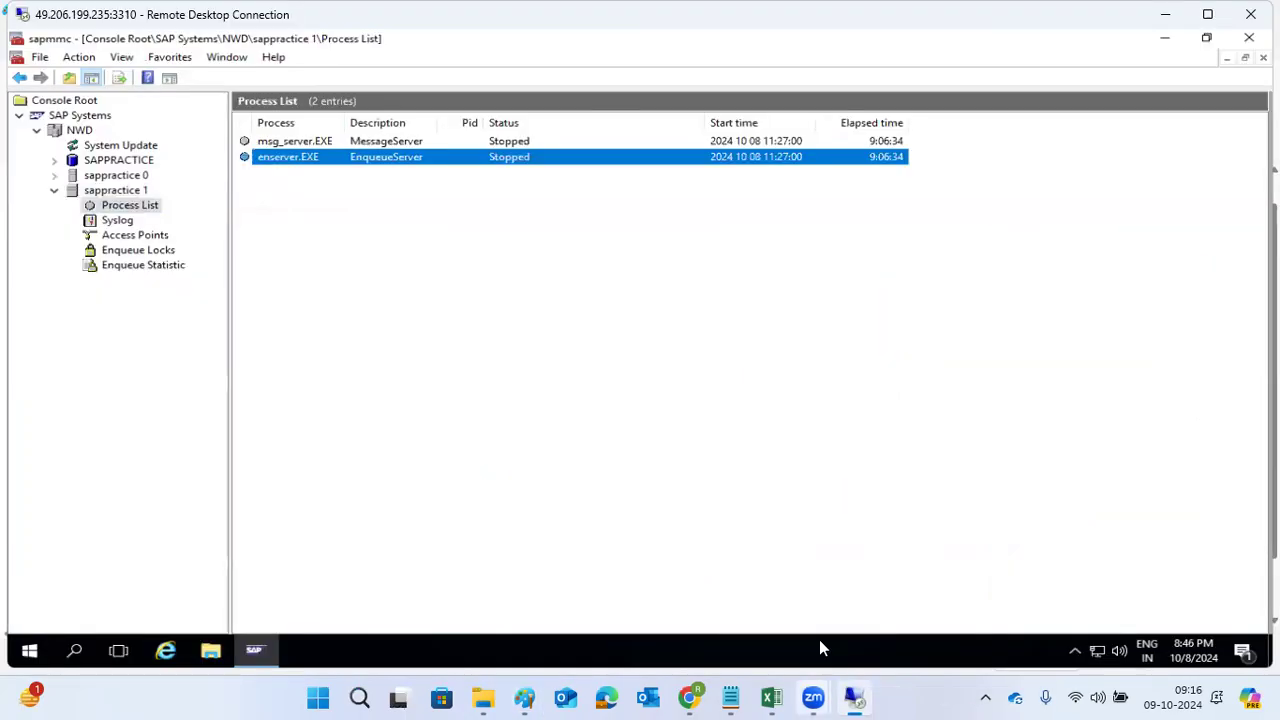
Review the sappractice 1, sappractice 0 and SAPPRACTICE entries under NWD, ending on the process list of sappractice 1.
left_click(118, 204)
left_click(116, 191)
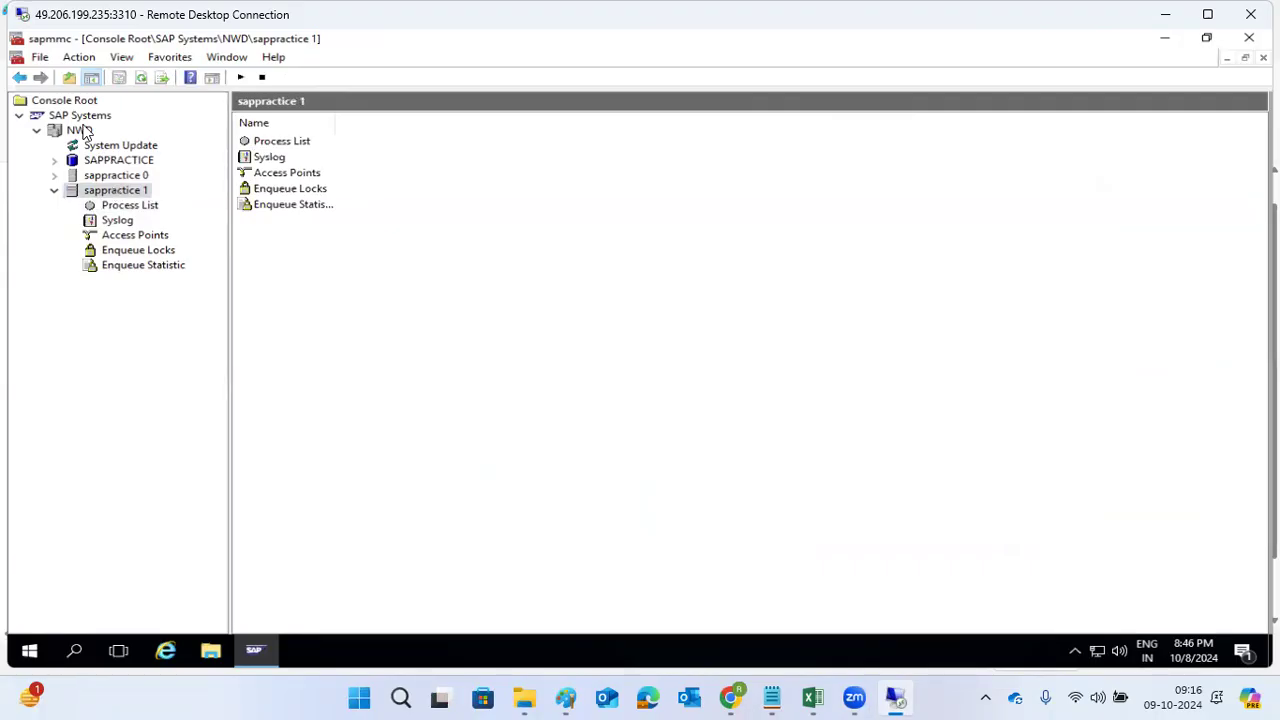
left_click(118, 177)
left_click(135, 195)
left_click(110, 163)
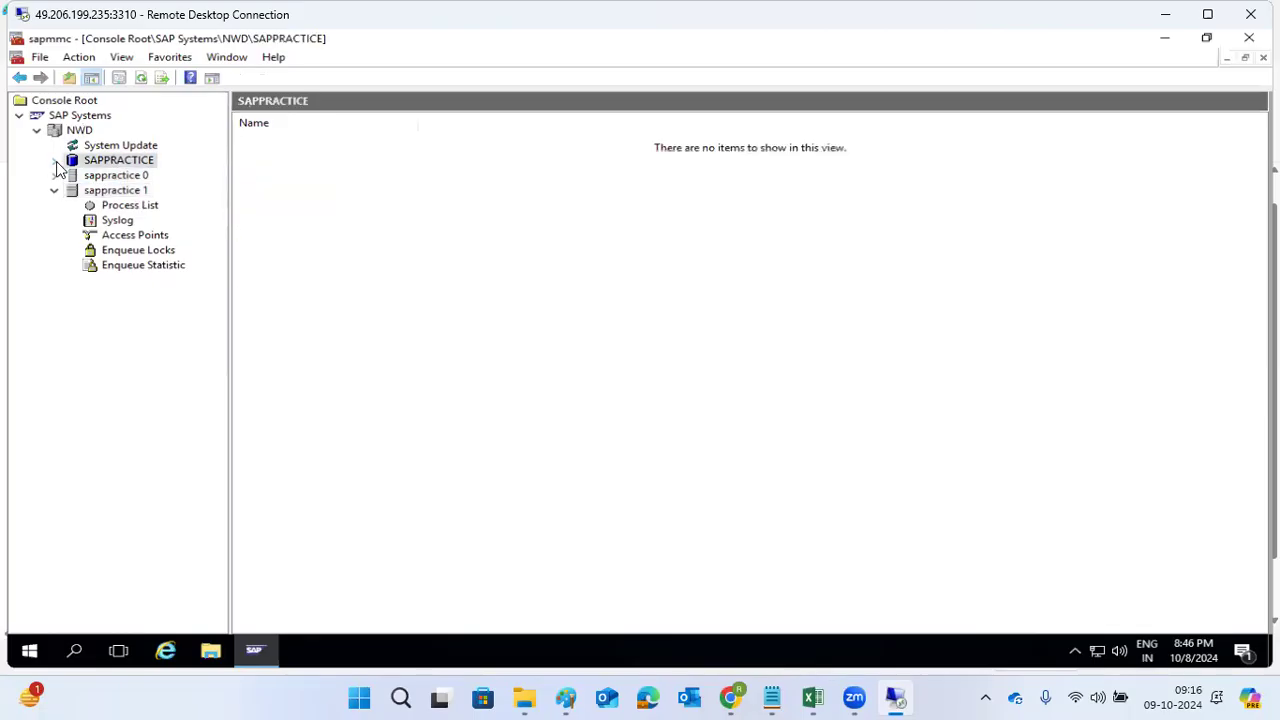
left_click(92, 178)
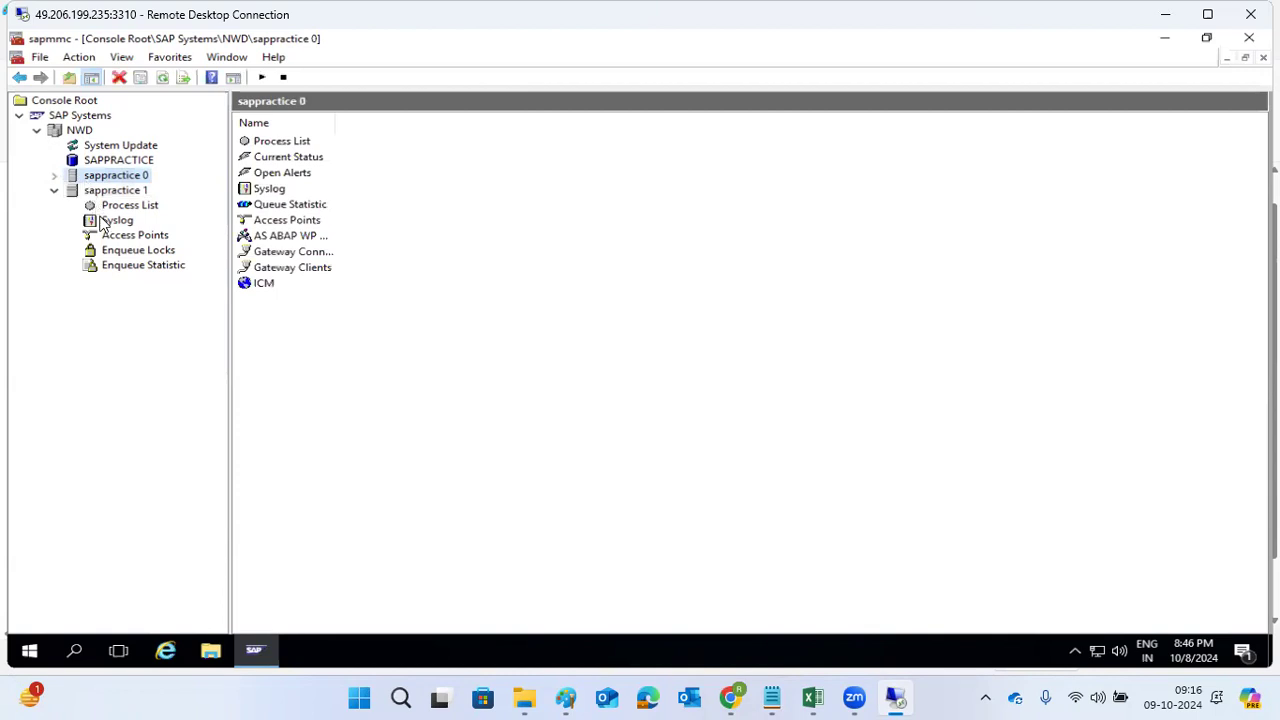
left_click(130, 206)
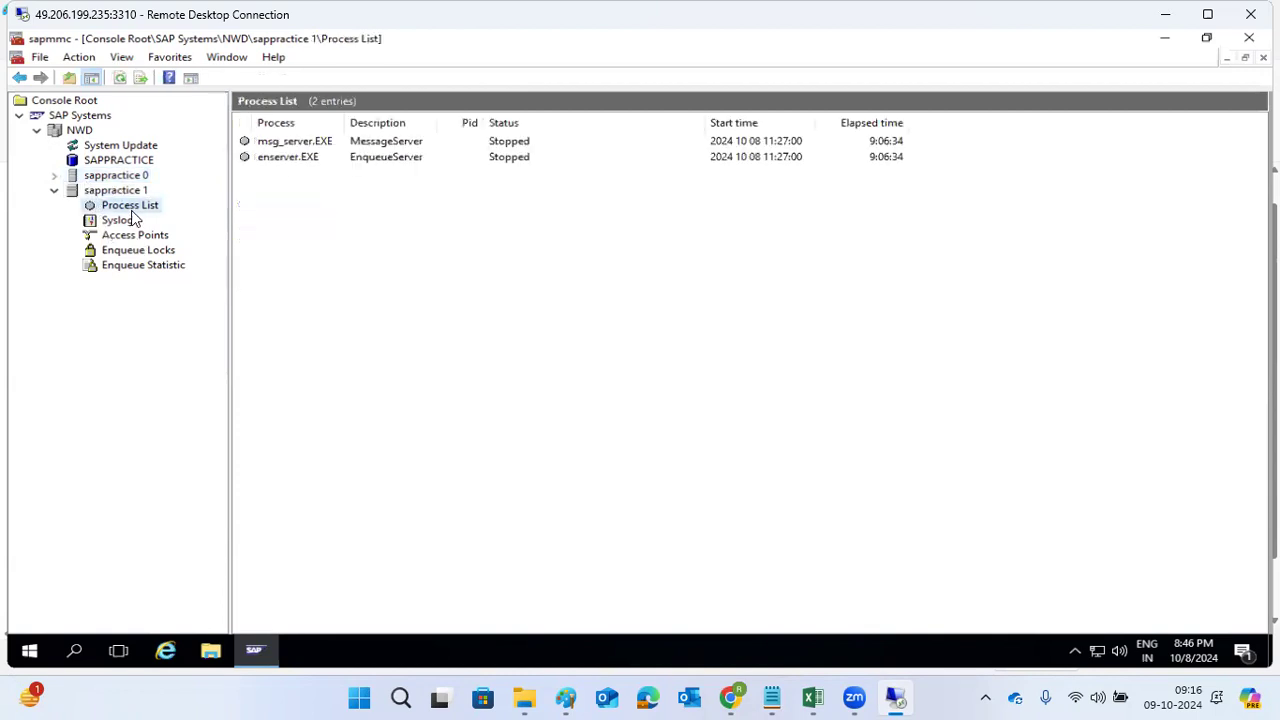
Examine the process list and AS ABAP WP Table of instance sappractice 0, and collapse its branch.
left_click(55, 175)
left_click(106, 192)
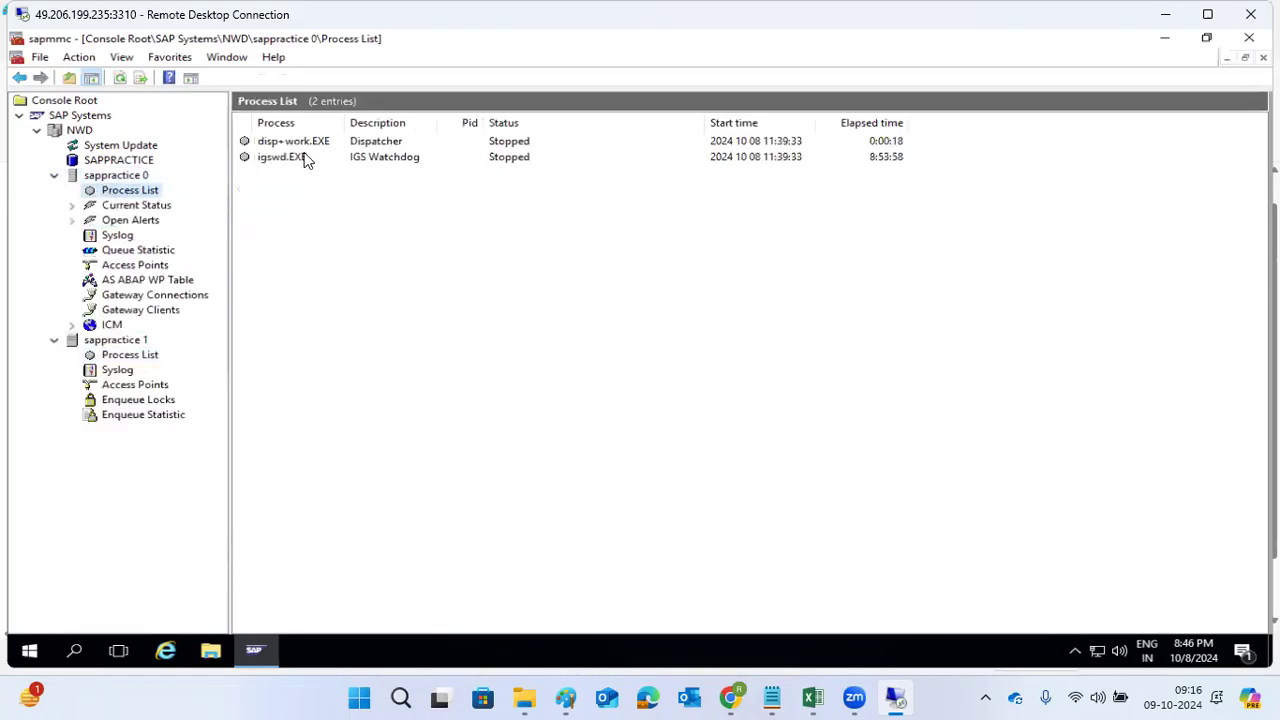
left_click(166, 282)
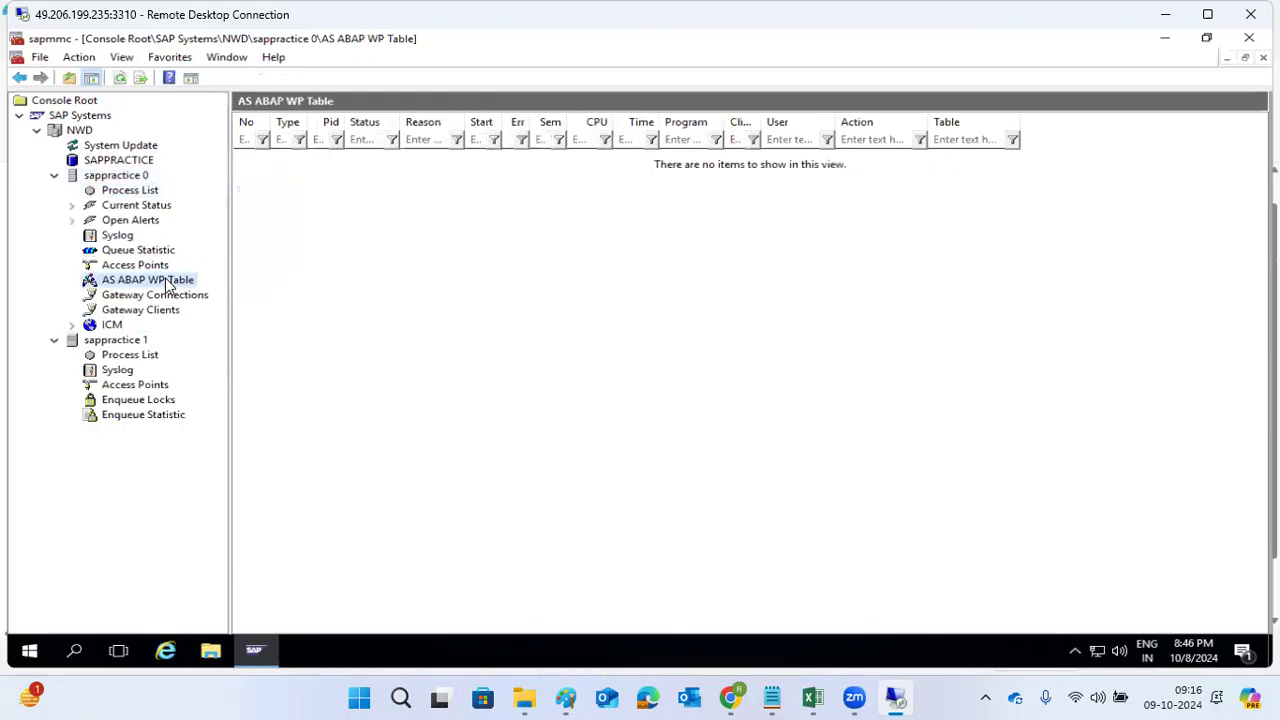
left_click(52, 177)
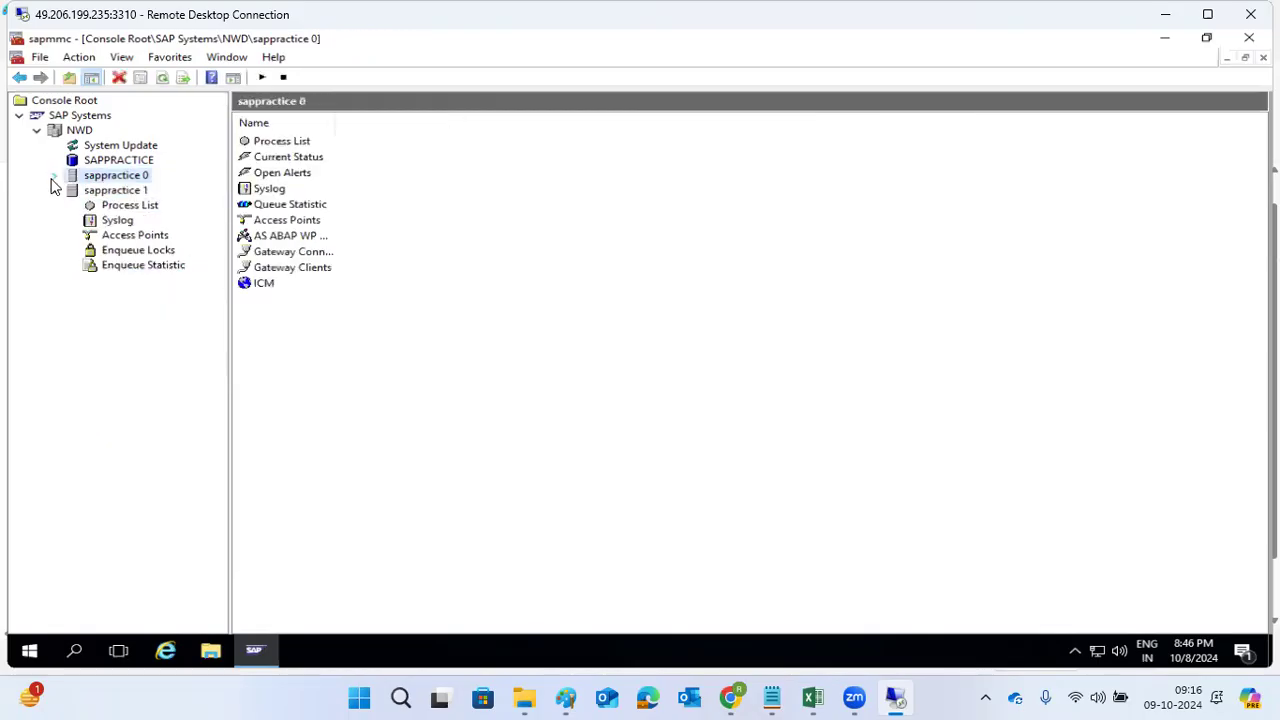
Start the whole NWD system with a start timeout period of 300 seconds.
right_click(61, 130)
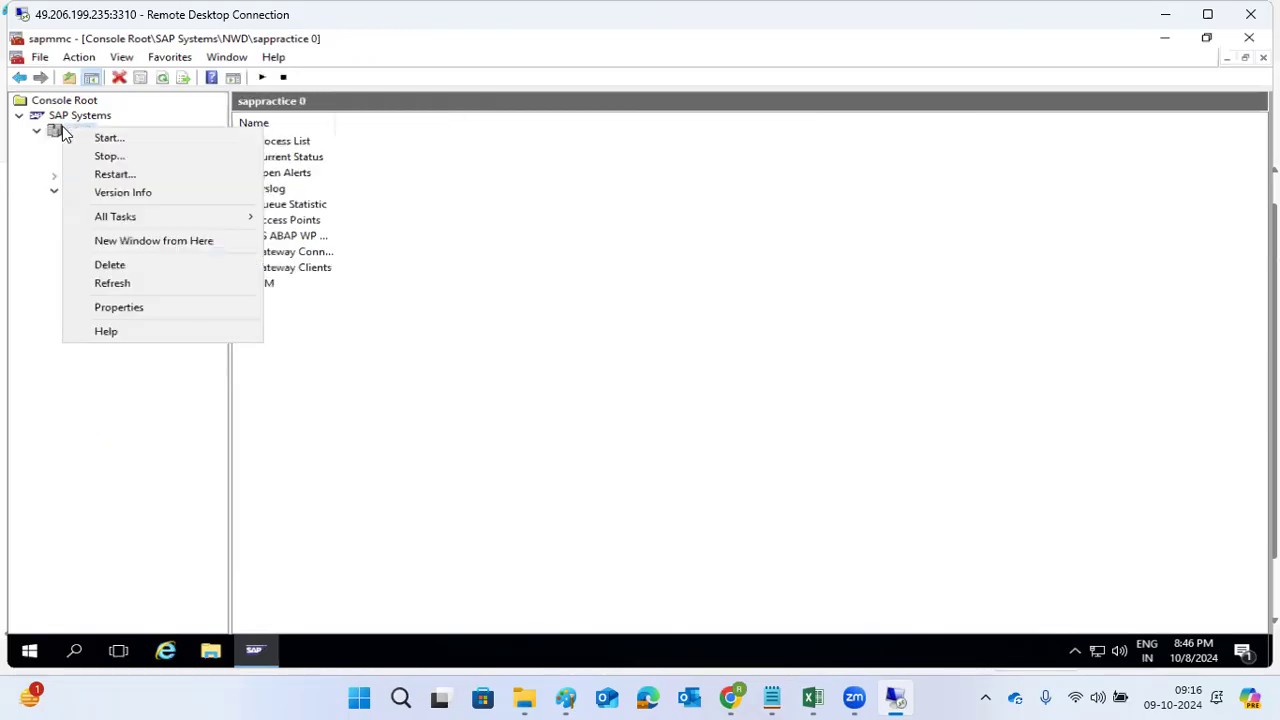
left_click(100, 141)
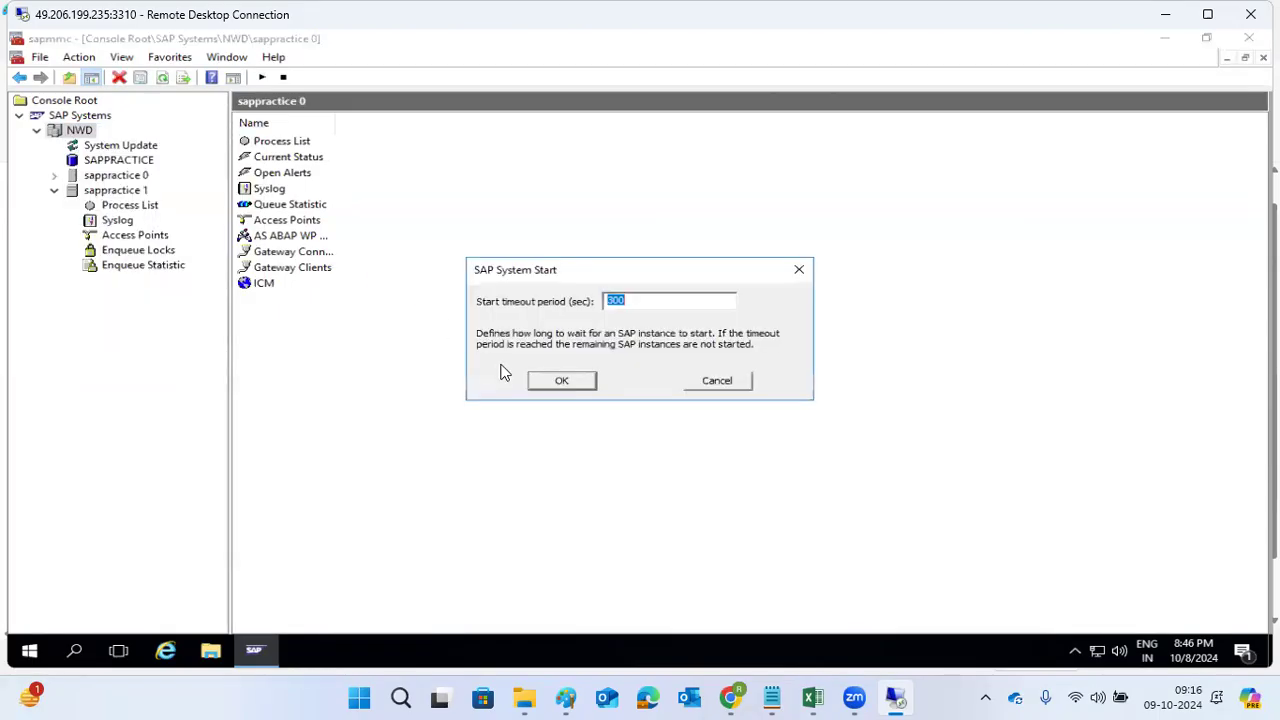
left_click(537, 384)
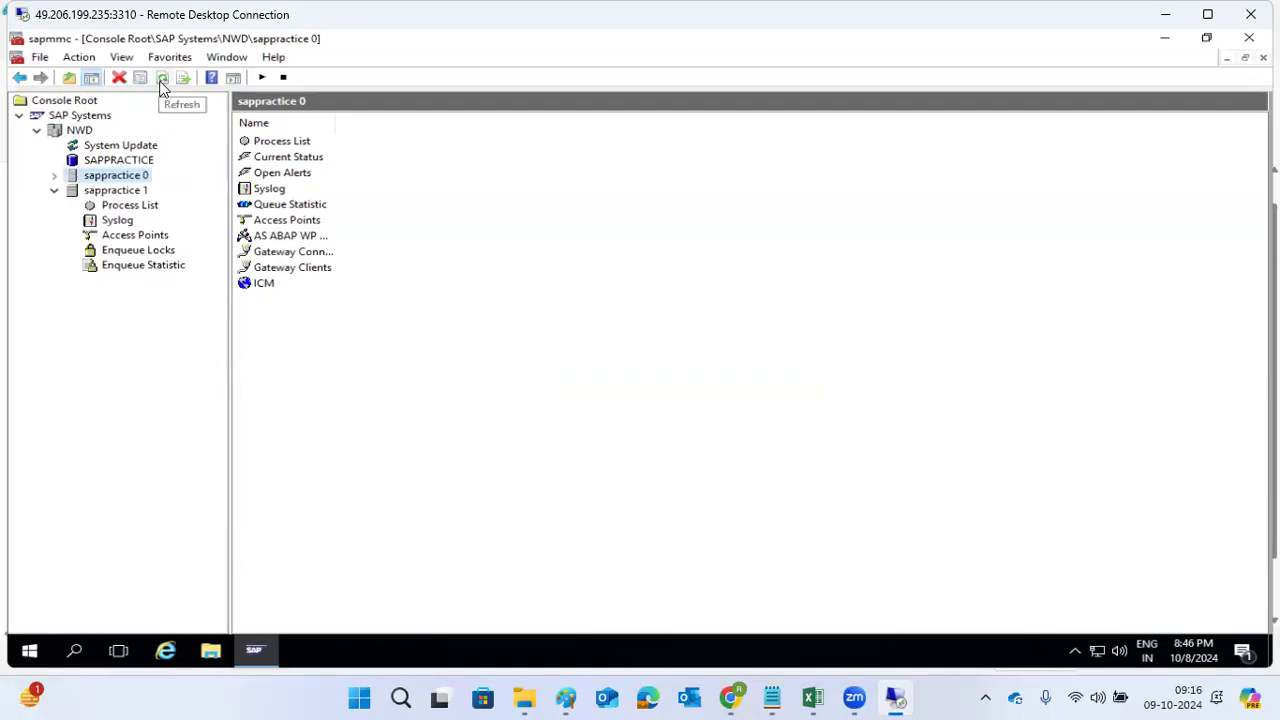
Check the process status of instance sappractice 1 and of instance sappractice 0.
left_click(127, 206)
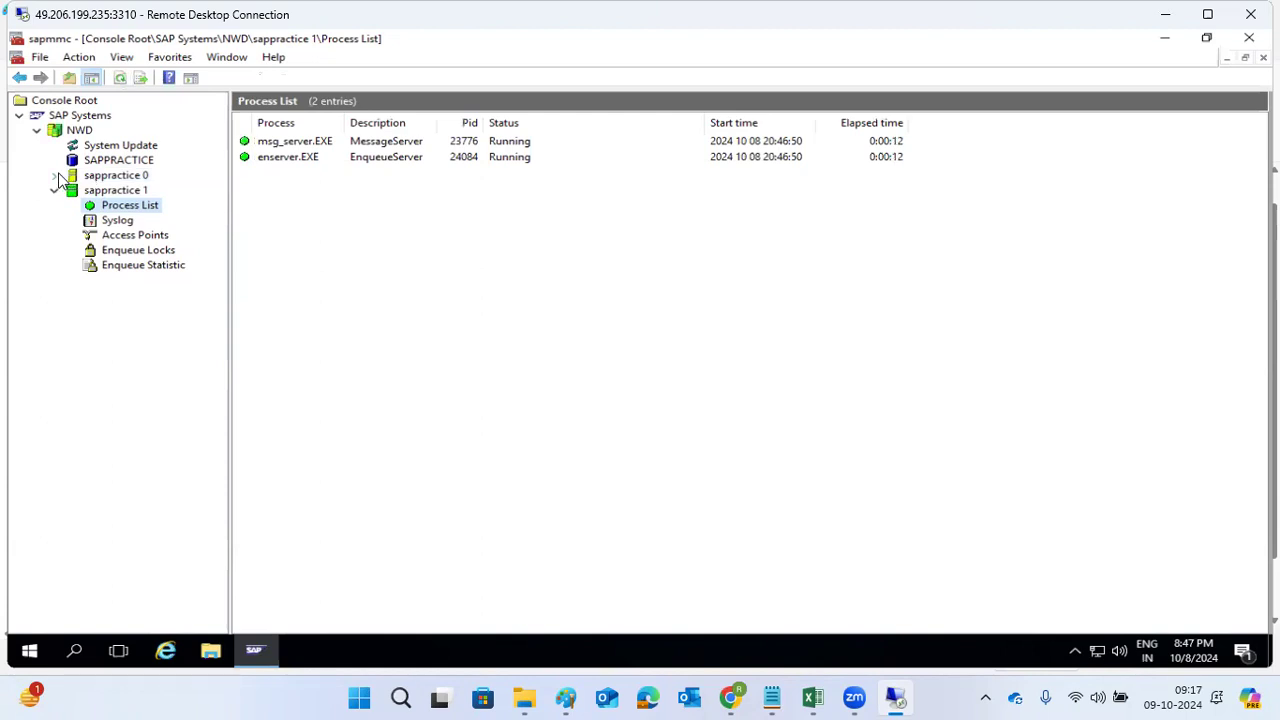
left_click(55, 176)
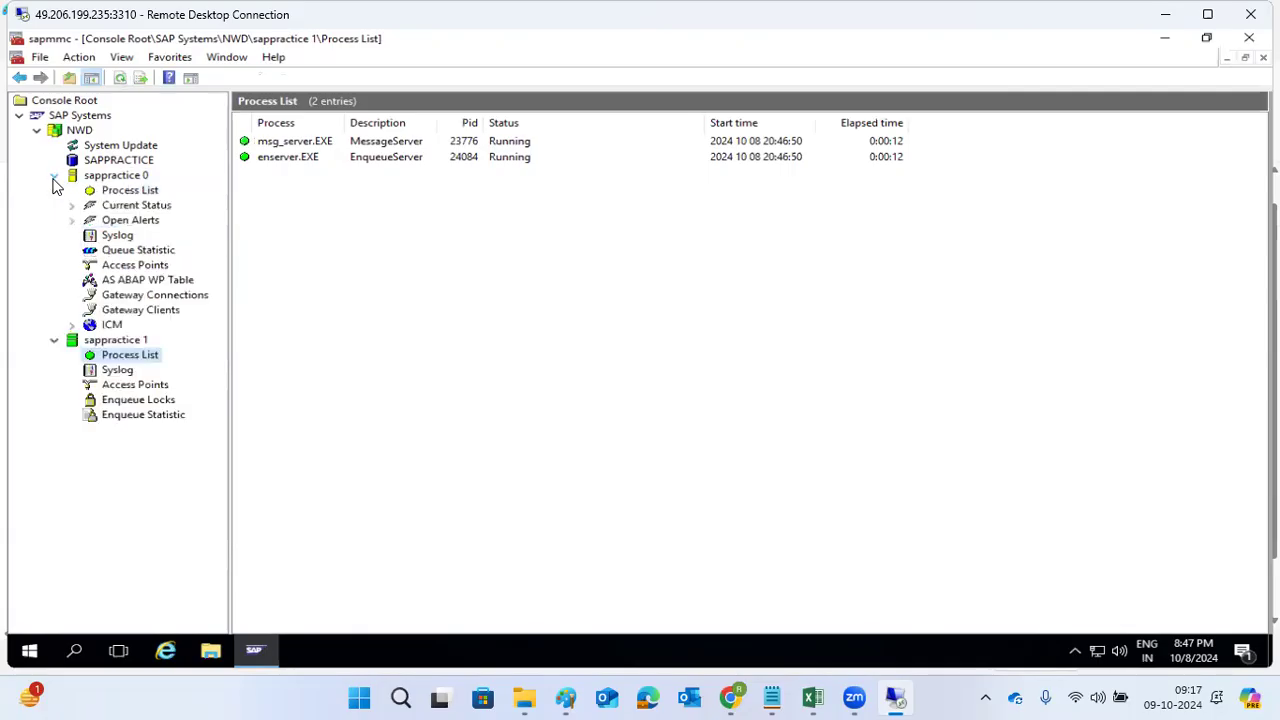
left_click(110, 190)
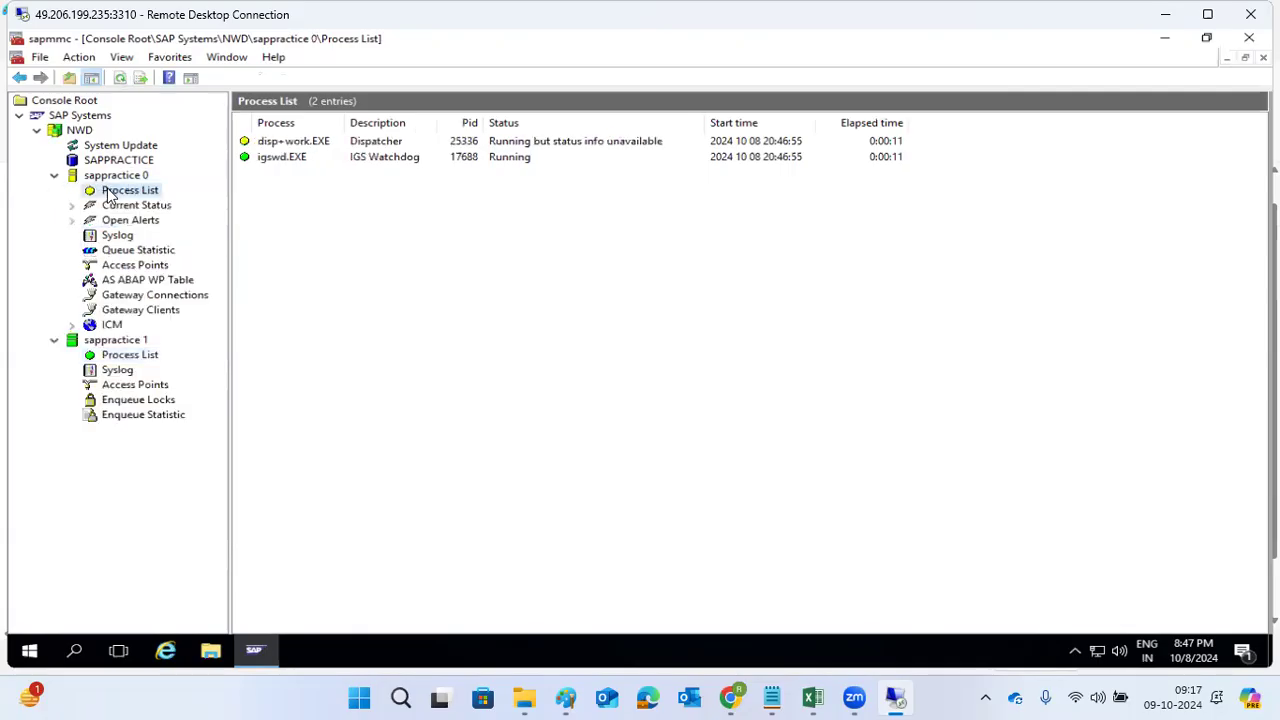
Refresh the process list of sappractice 0 and check its AS ABAP WP Table and Dispatcher status.
left_click(124, 80)
left_click(300, 147)
left_click(152, 280)
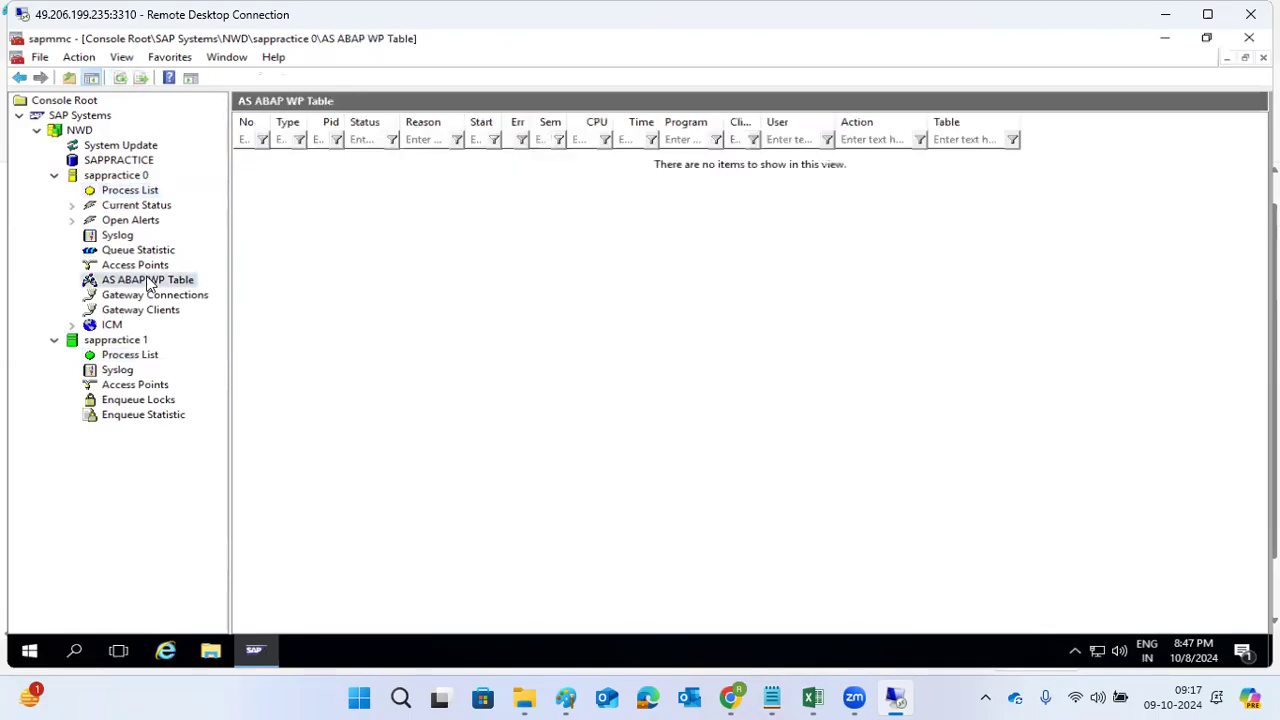
left_click(122, 192)
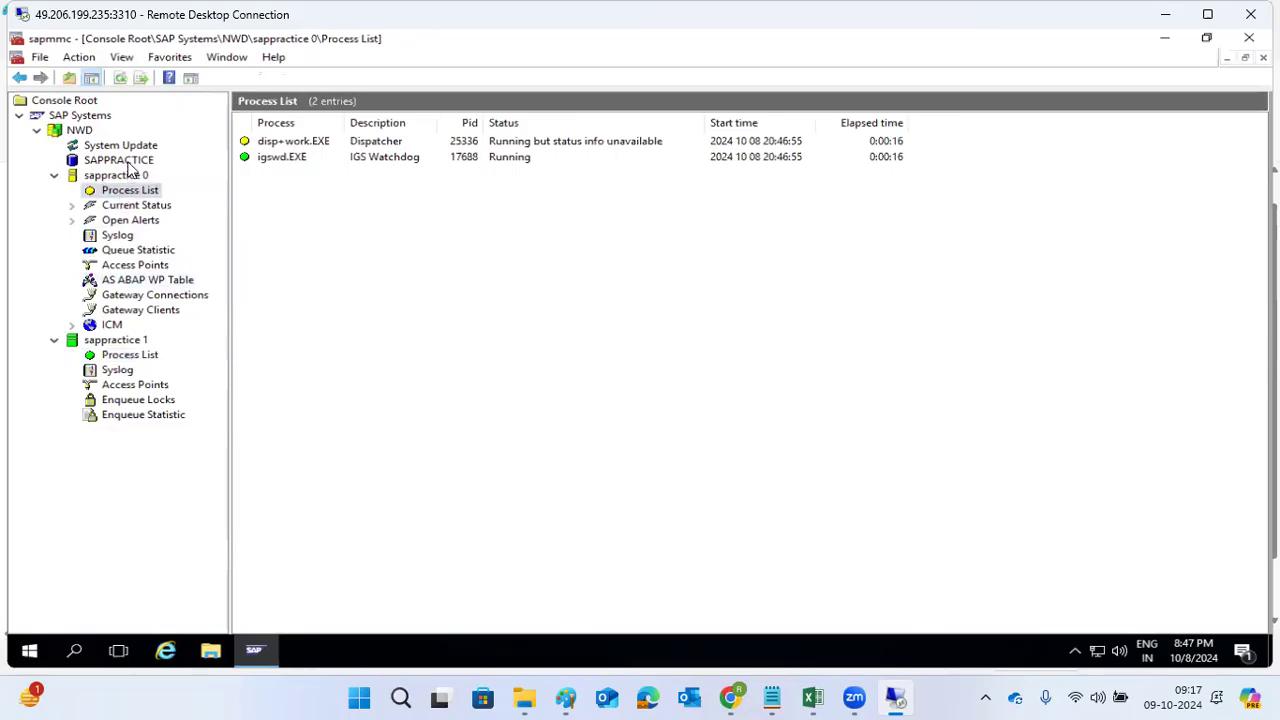
left_click(118, 80)
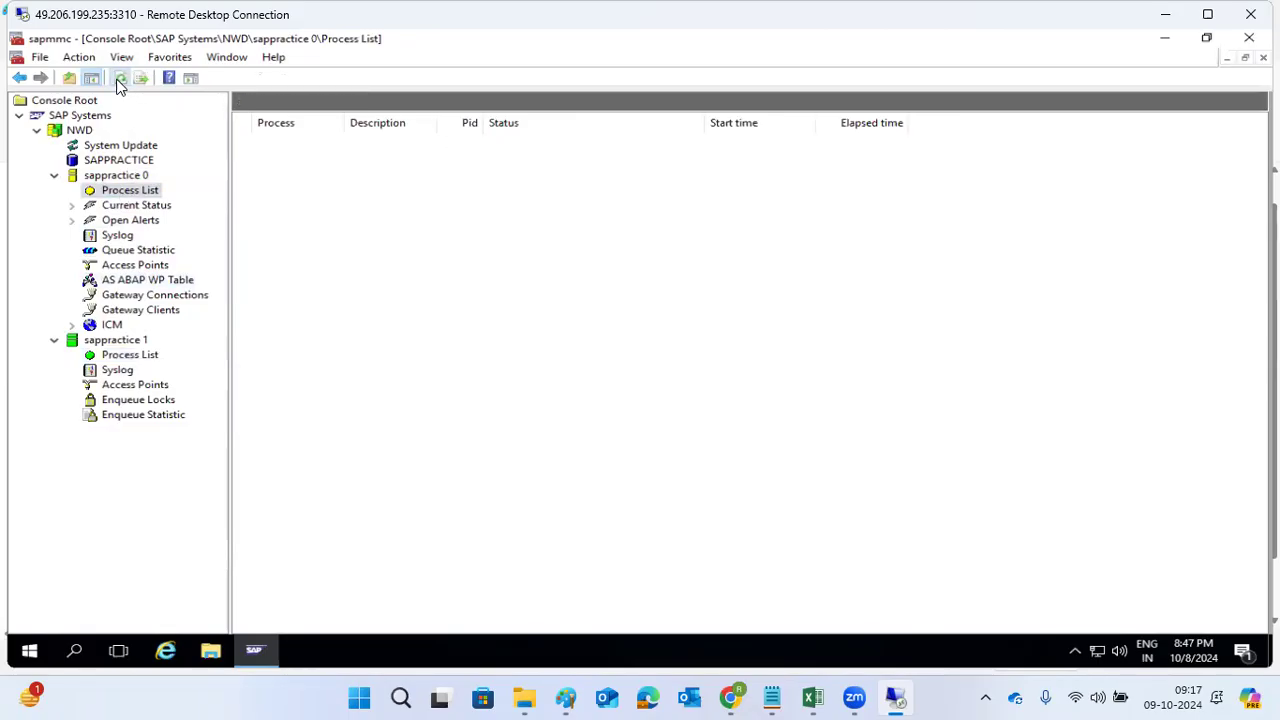
left_click(508, 143)
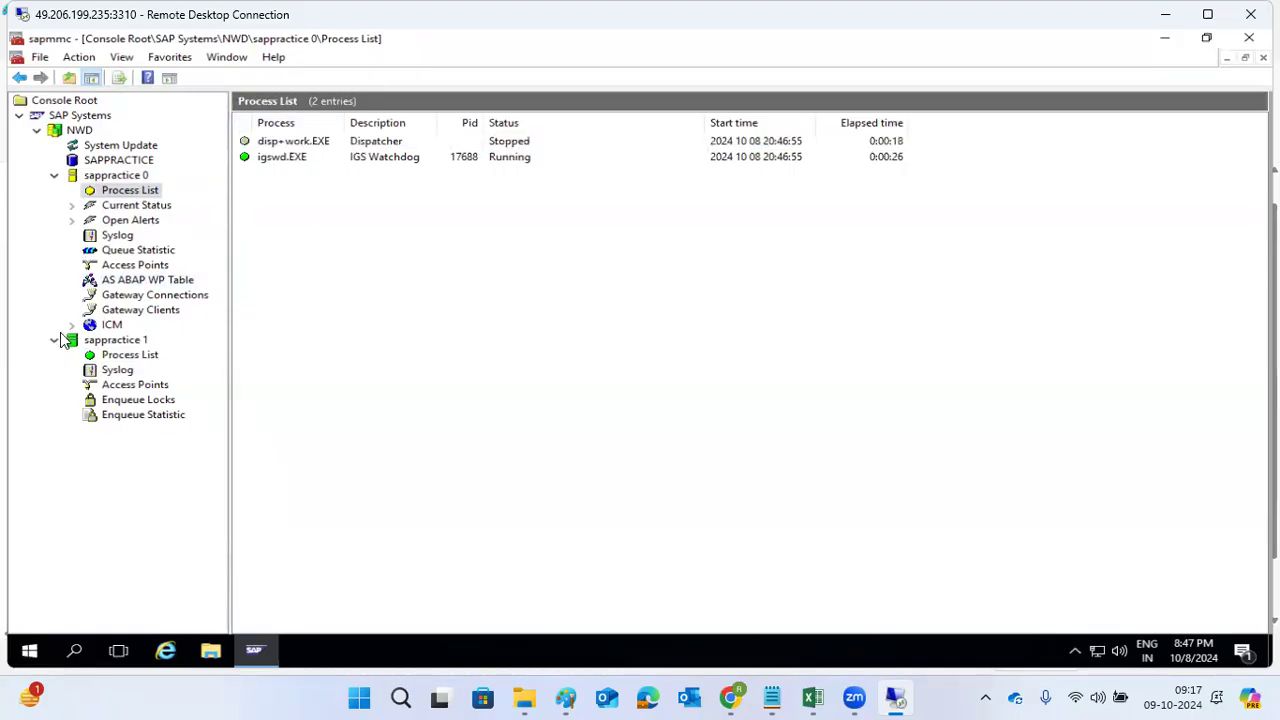
Collapse any expanded sappractice 0 and sappractice 1 branches in the NWD tree.
left_click(54, 176)
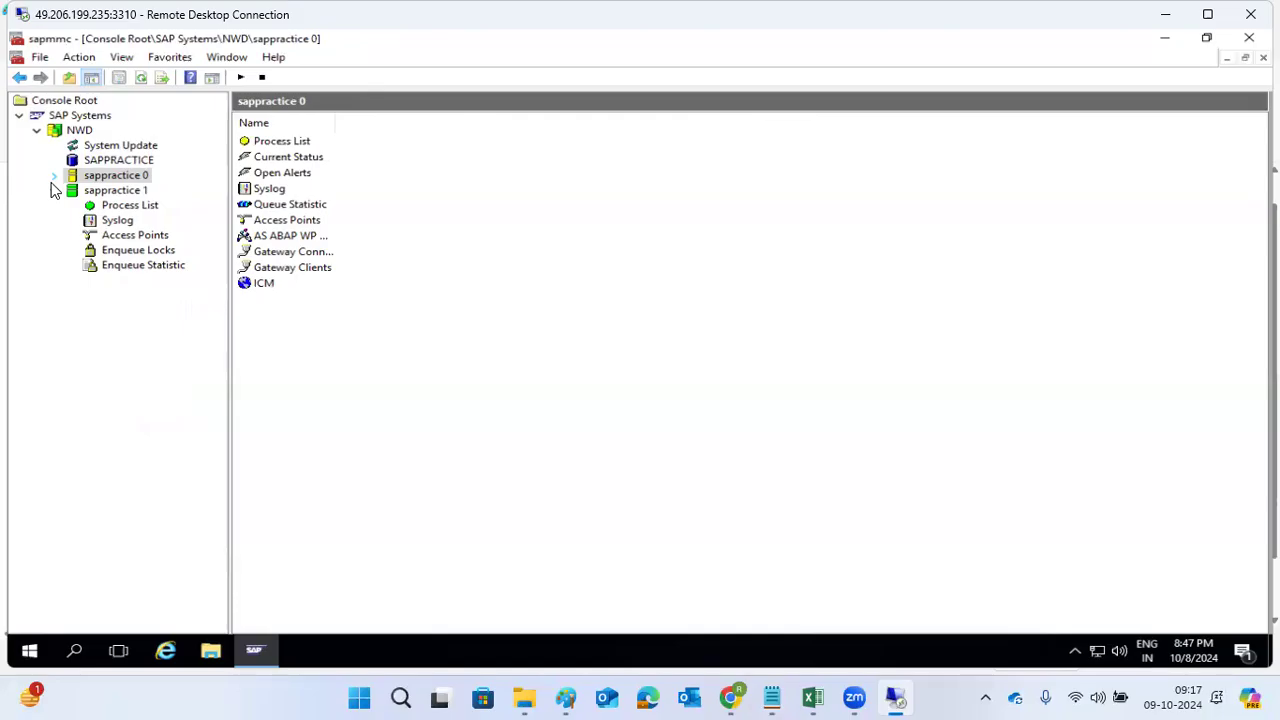
left_click(56, 191)
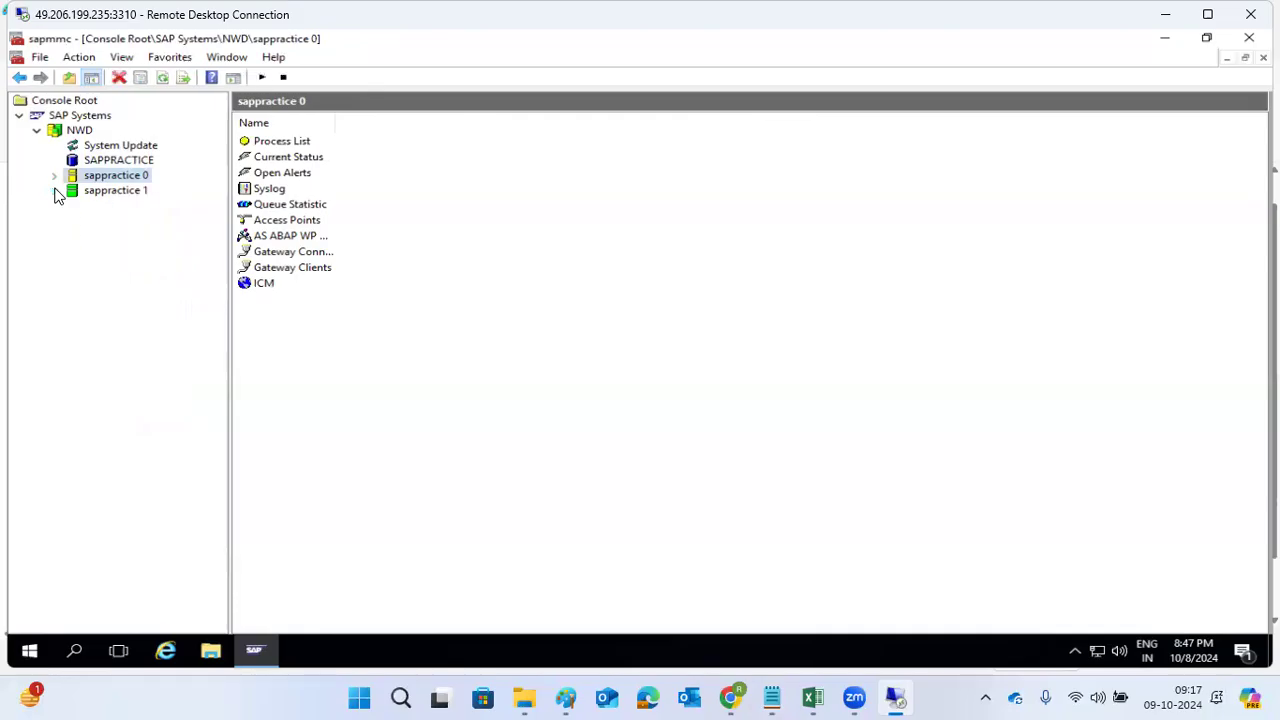
left_click(253, 651)
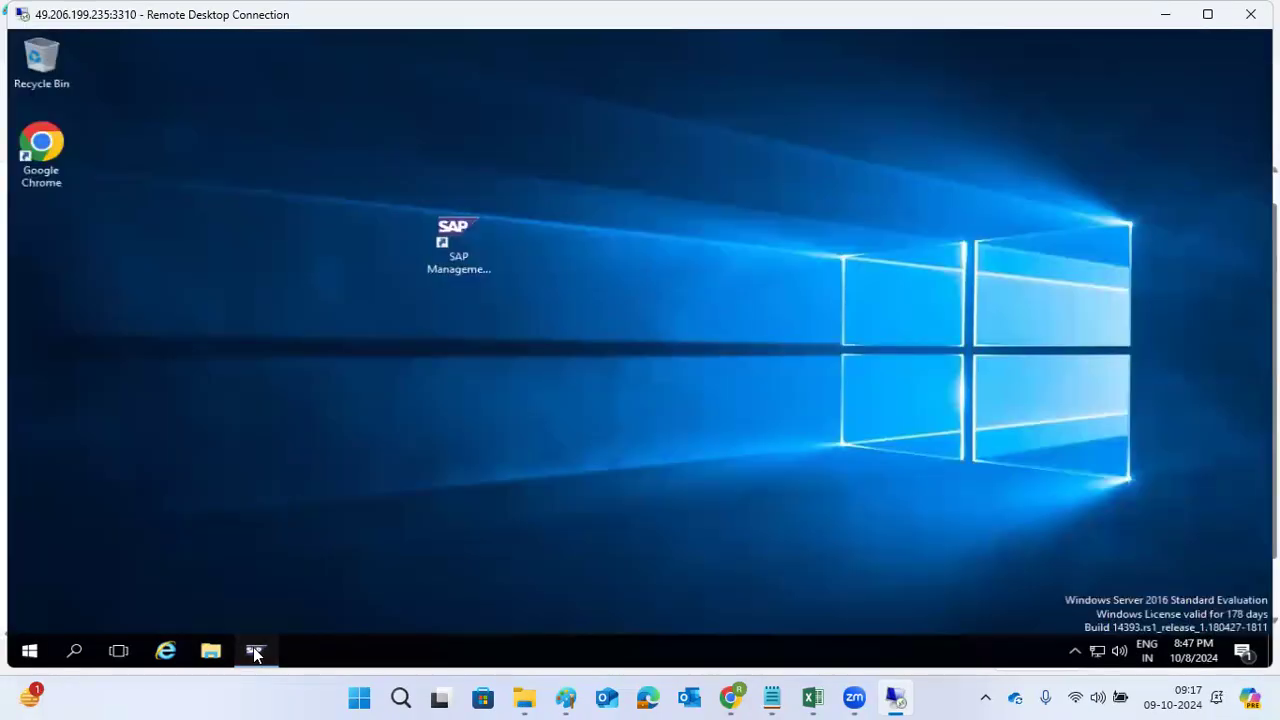
left_click(253, 651)
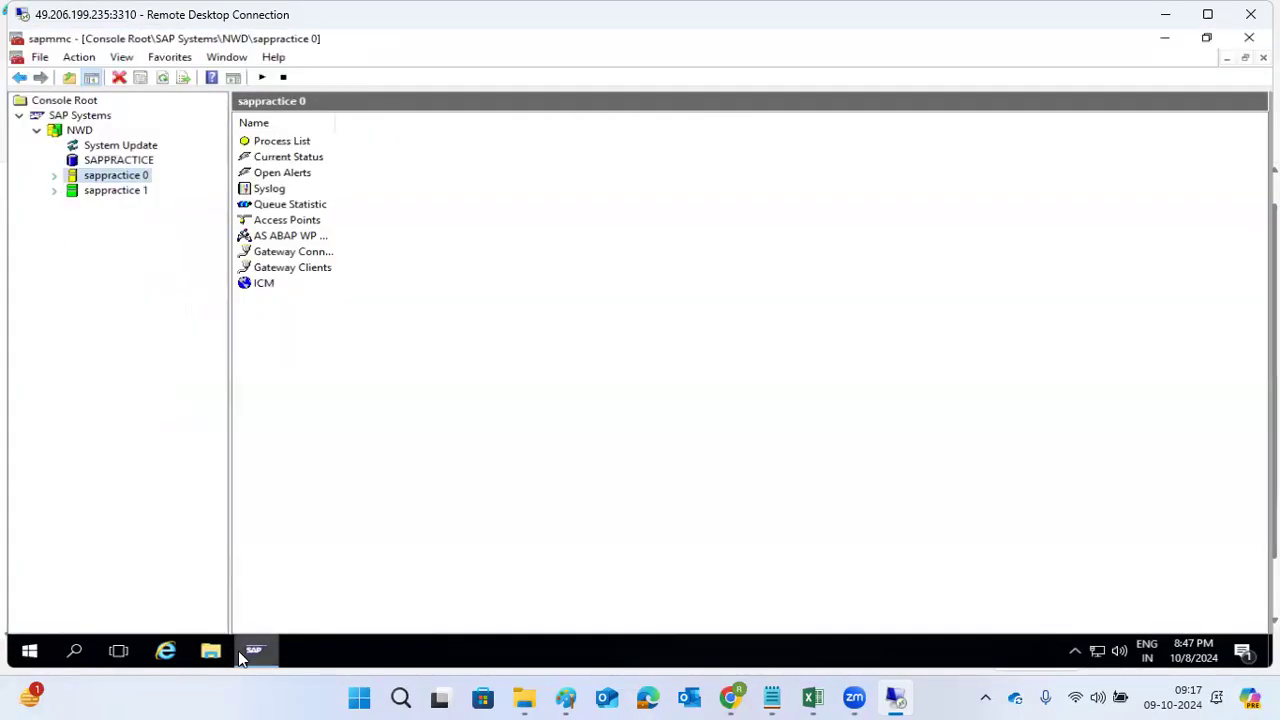
left_click(657, 447)
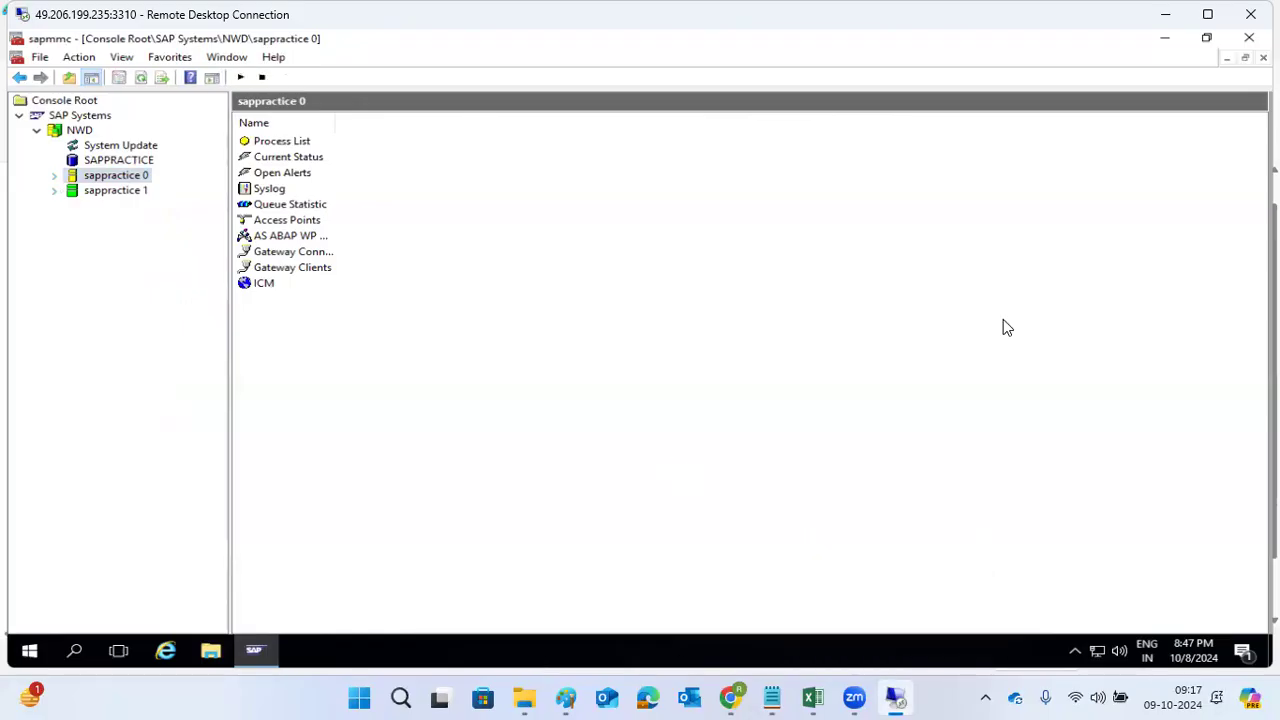
left_click(1165, 11)
key("super+r")
key("Return")
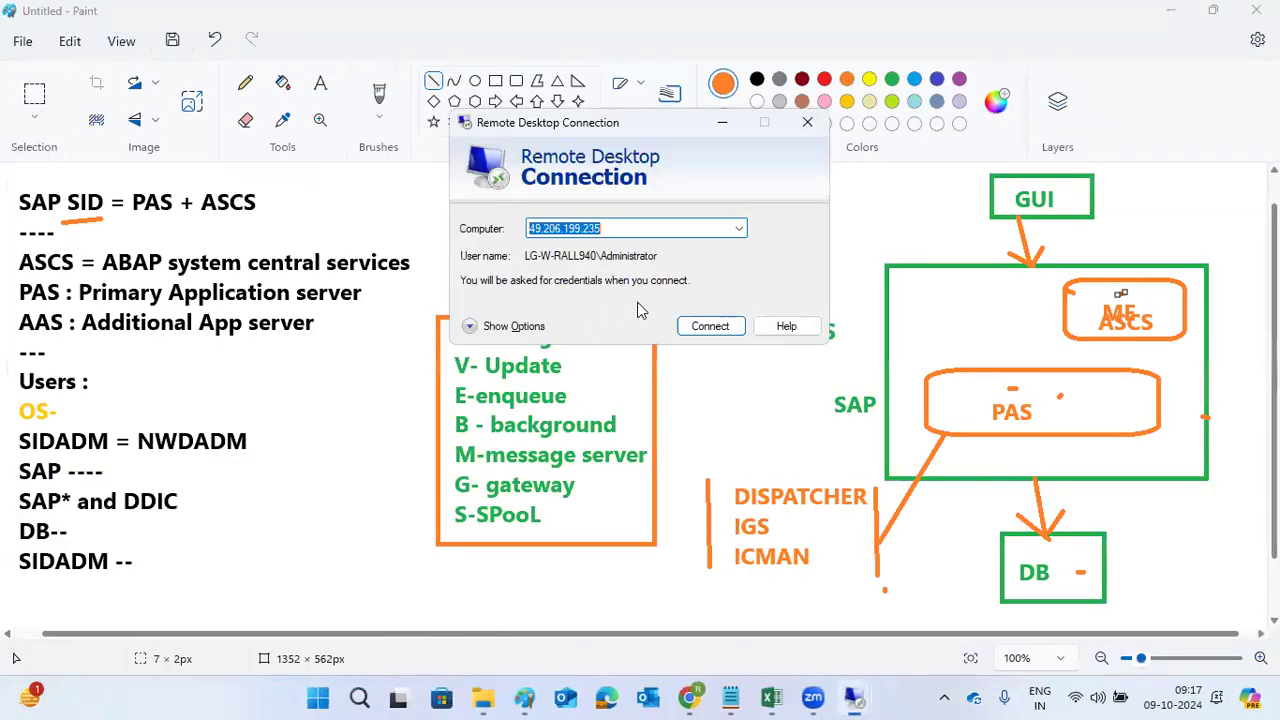
left_click(710, 328)
left_click(757, 331)
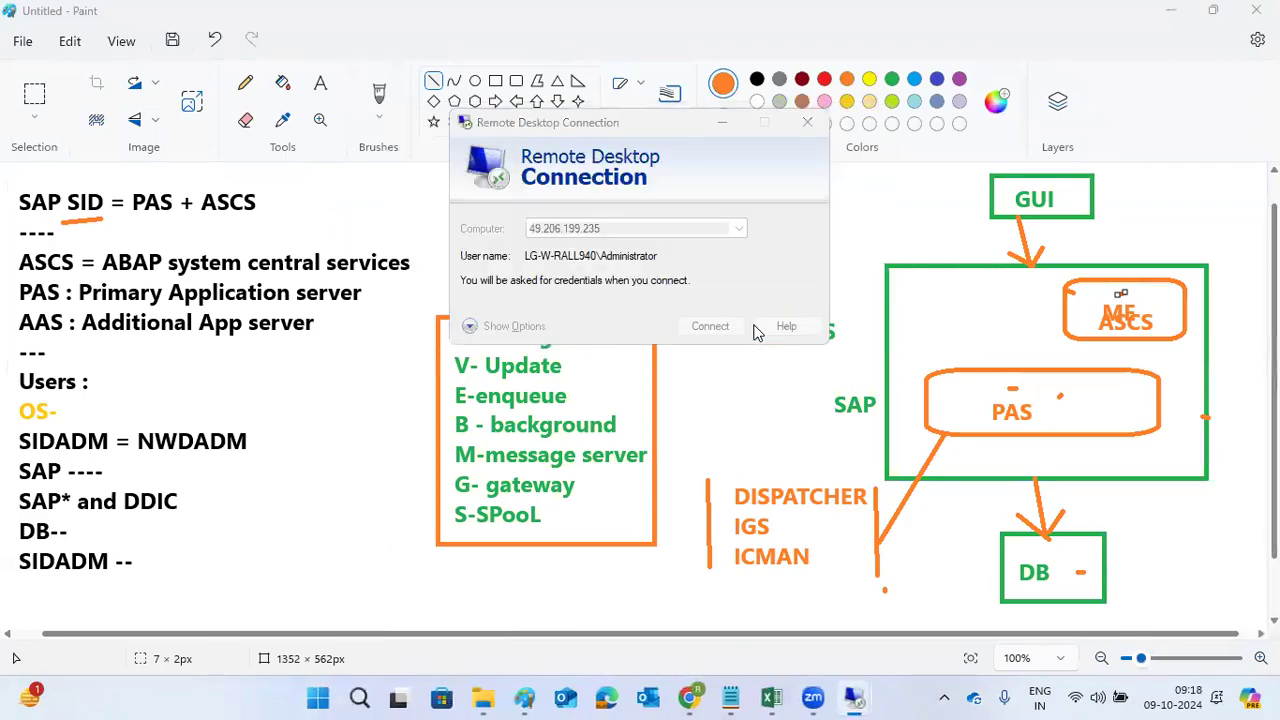
Sign in to the remote server with the Administrator account's password and accept the authorized-users notice.
type("*****")
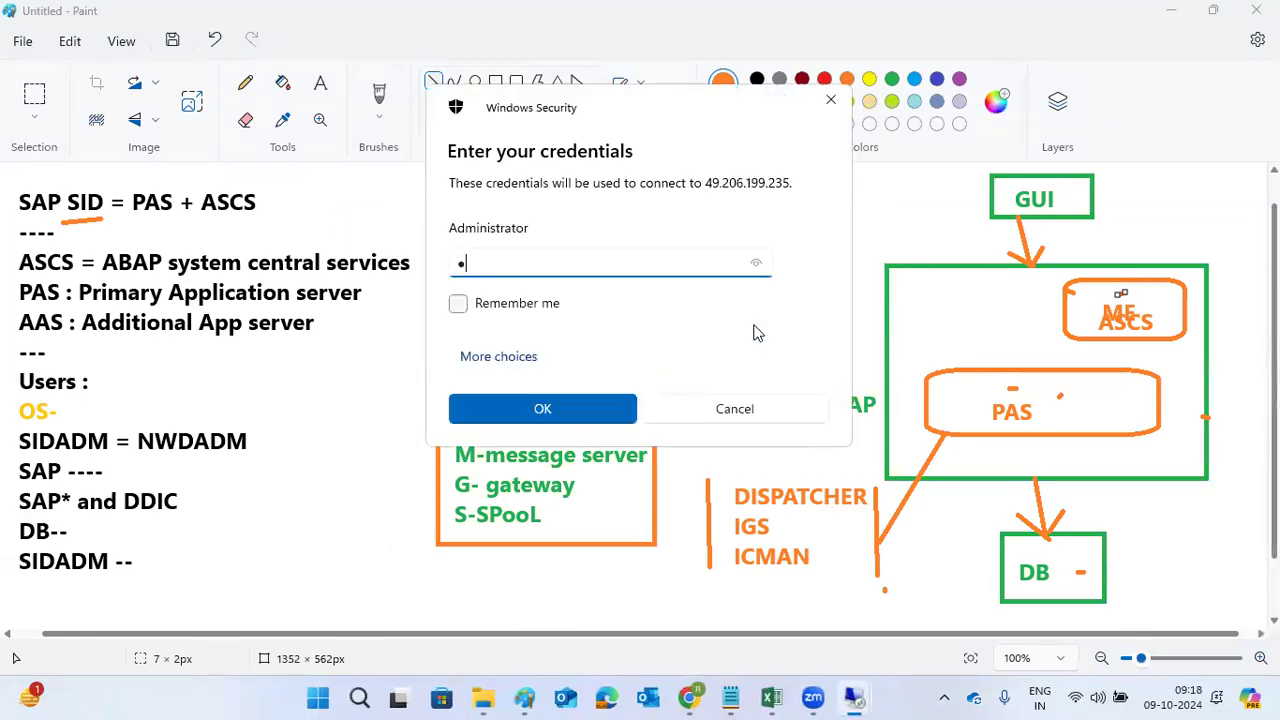
type("*****")
key("Return")
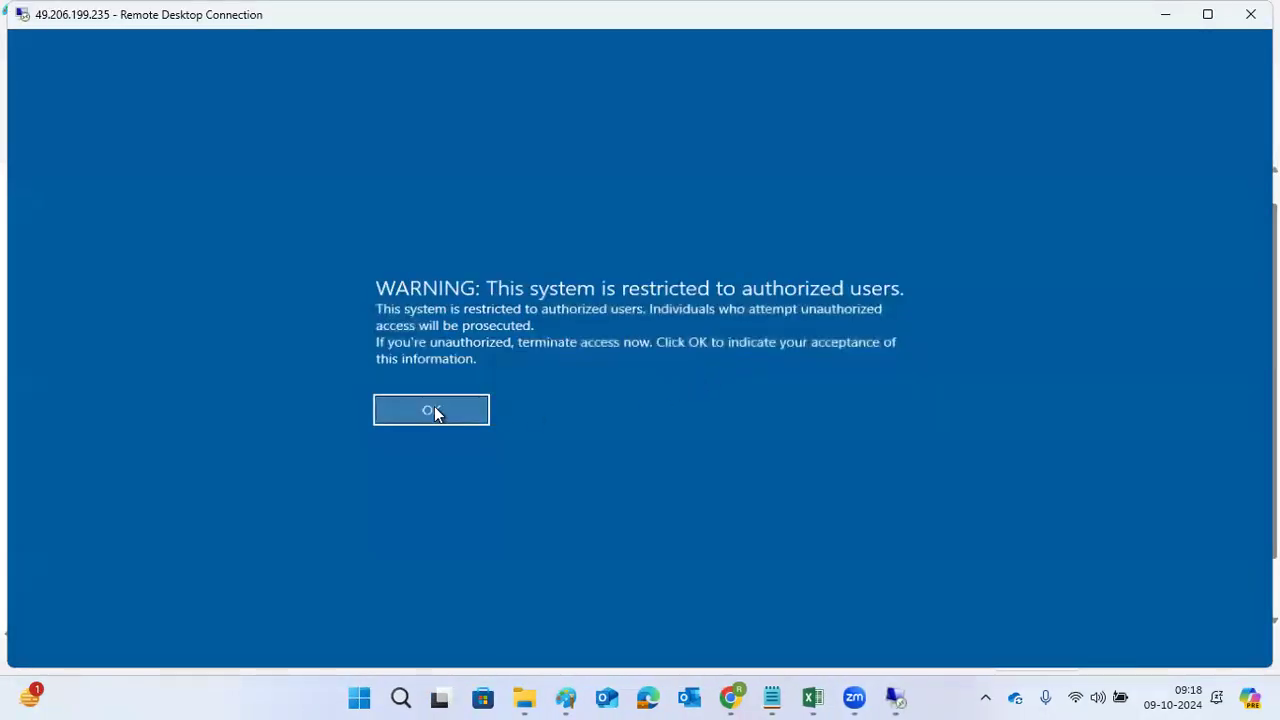
left_click(429, 410)
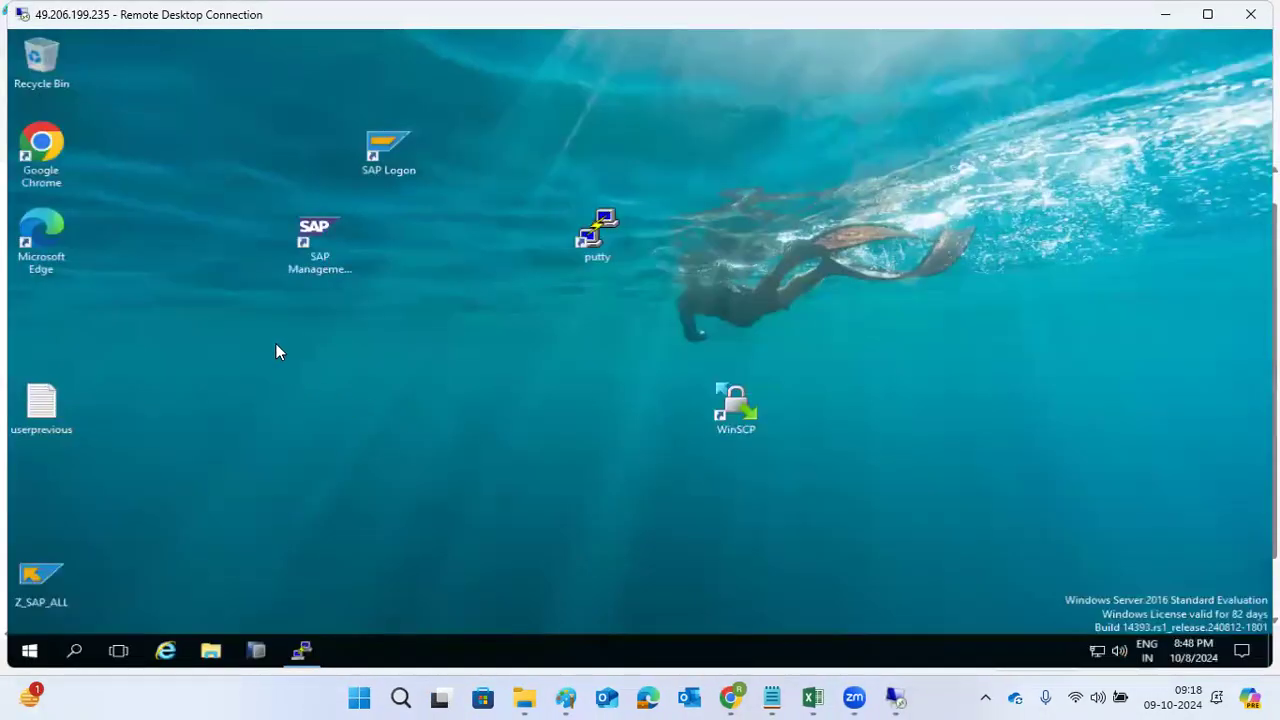
Launch the SAP Management Console from the desktop of the second remote server.
double_click(314, 250)
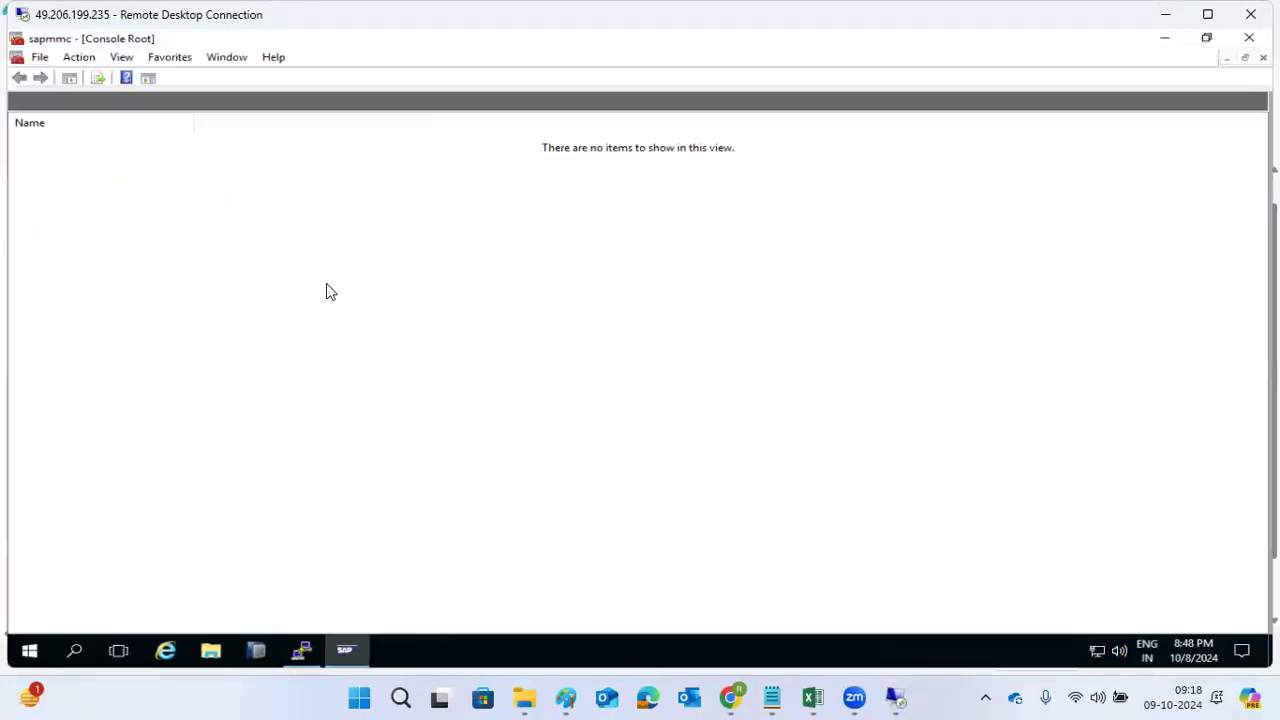
left_click(40, 57)
left_click(100, 202)
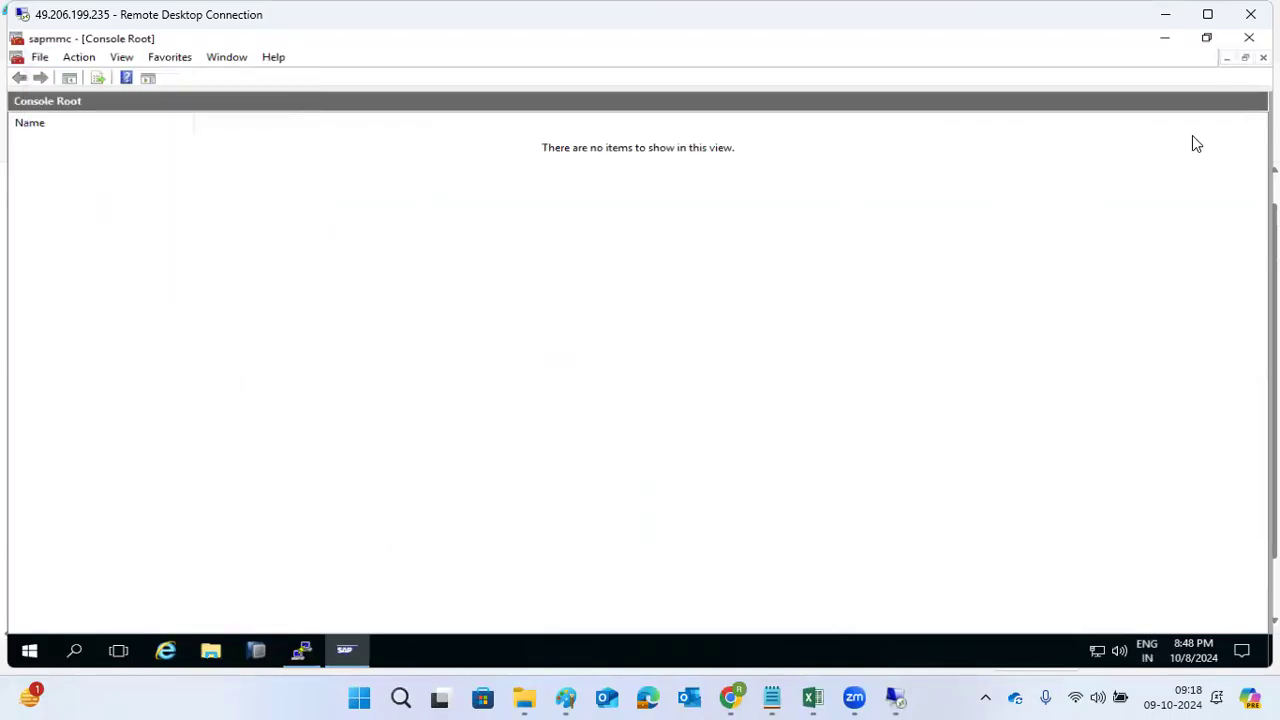
Close the Console Root window and the SAP Management Console, and refresh the remote desktop.
left_click(1246, 59)
left_click(607, 110)
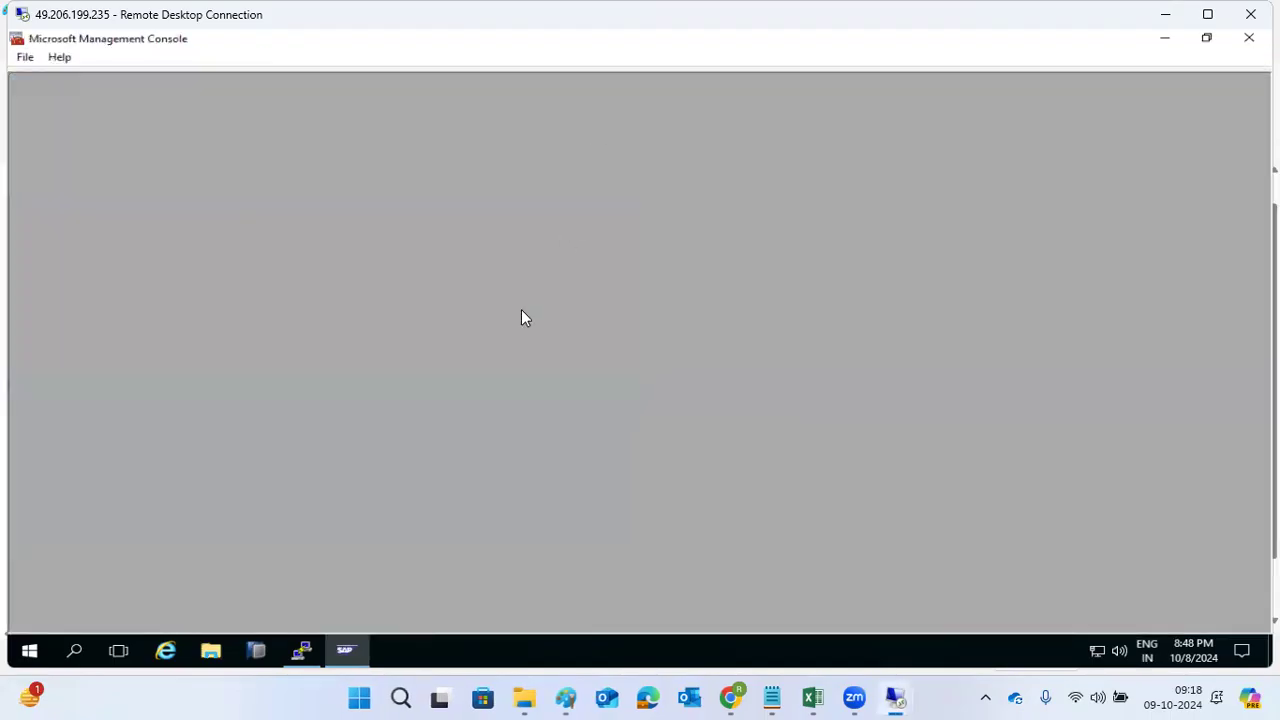
left_click(1249, 38)
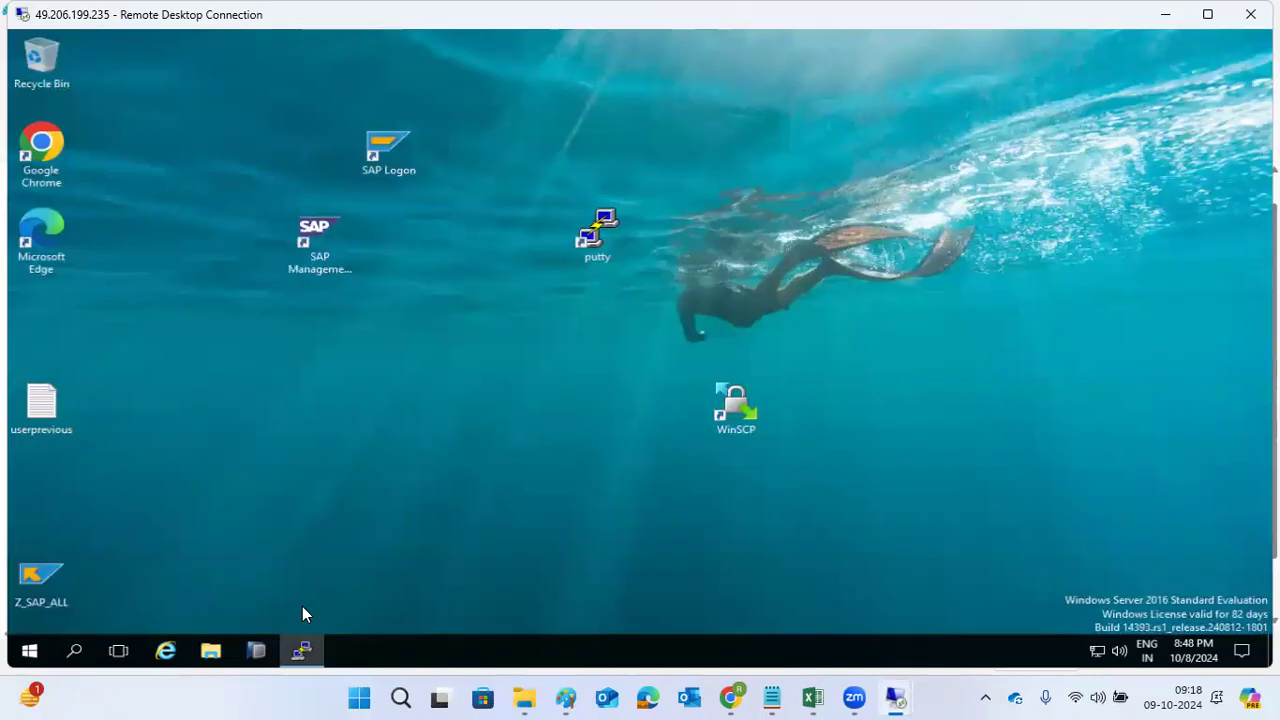
right_click(238, 409)
left_click(180, 456)
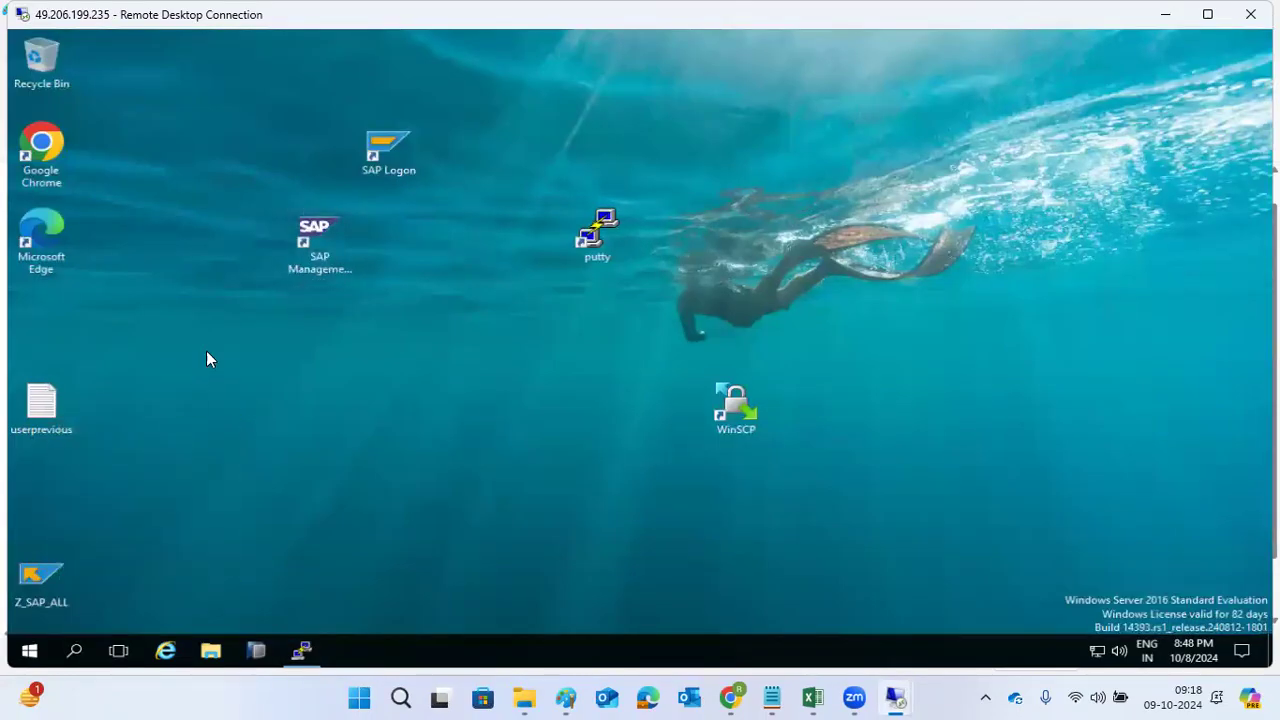
double_click(321, 229)
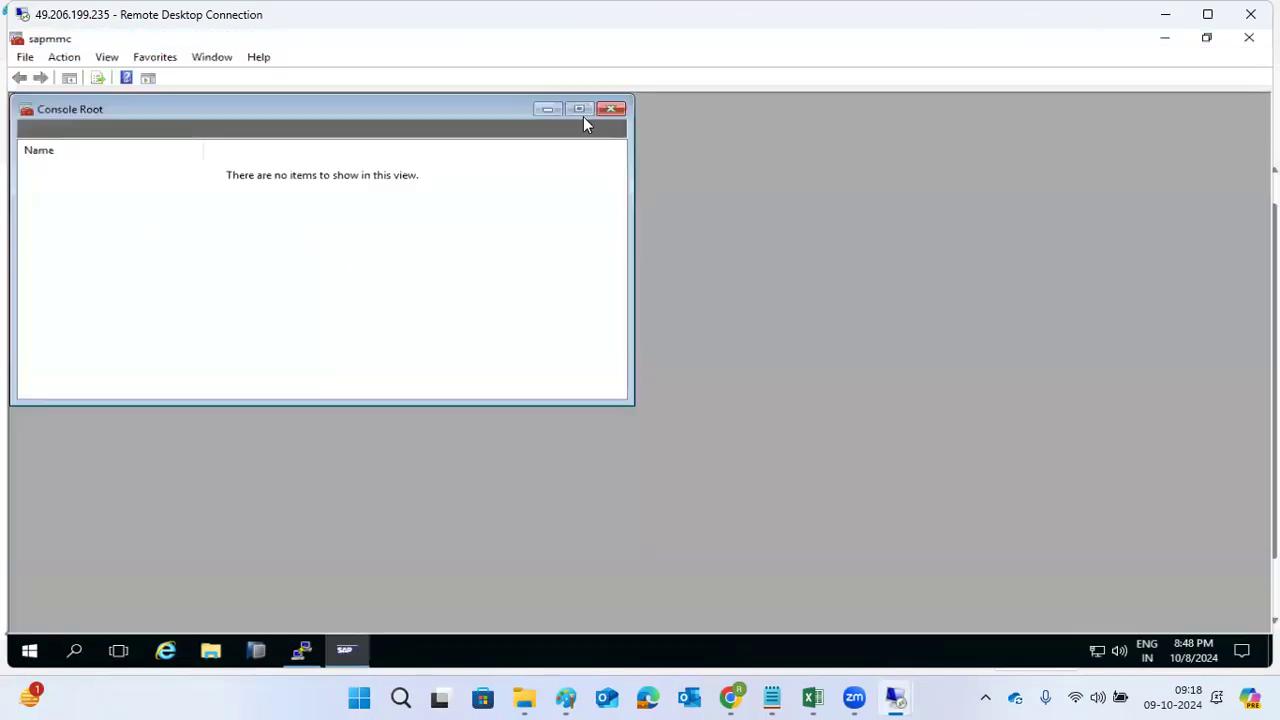
left_click(610, 109)
left_click(1249, 38)
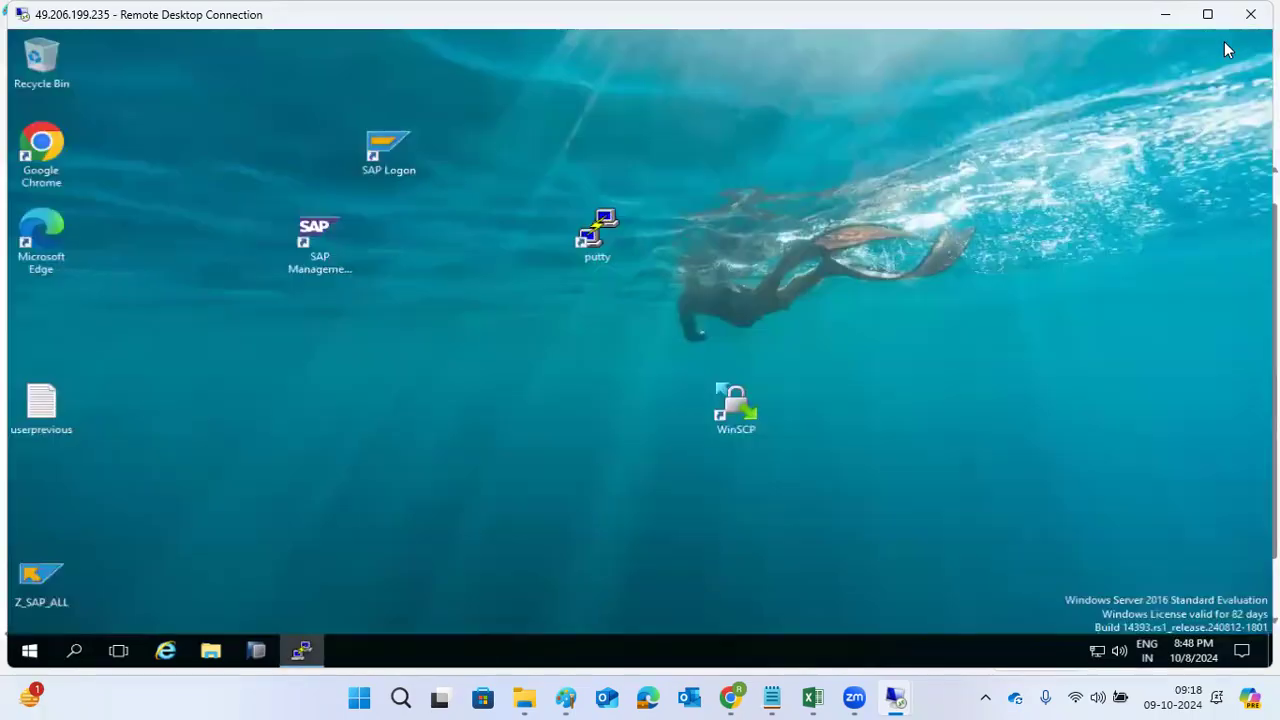
Minimize this remote session, switch to the 49.206.199.235:3310 session, and minimize its SAP Management Console.
left_click(1166, 15)
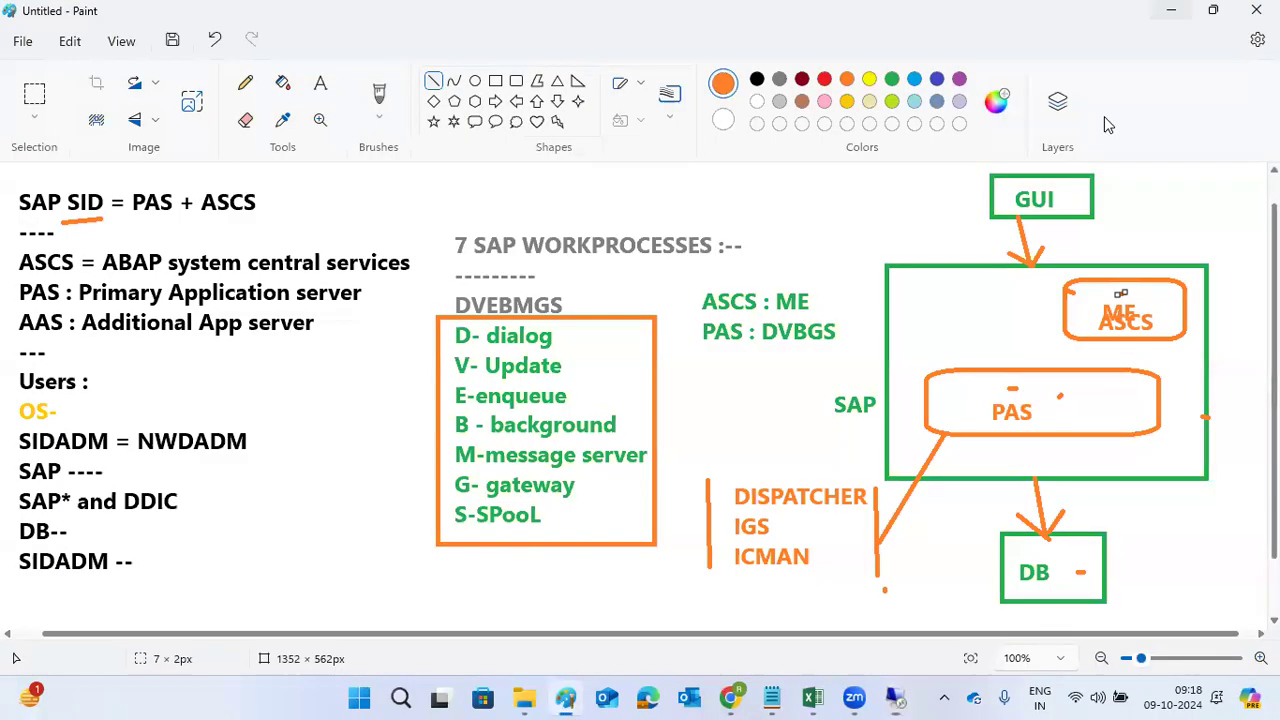
mouse_move(895, 697)
left_click(757, 597)
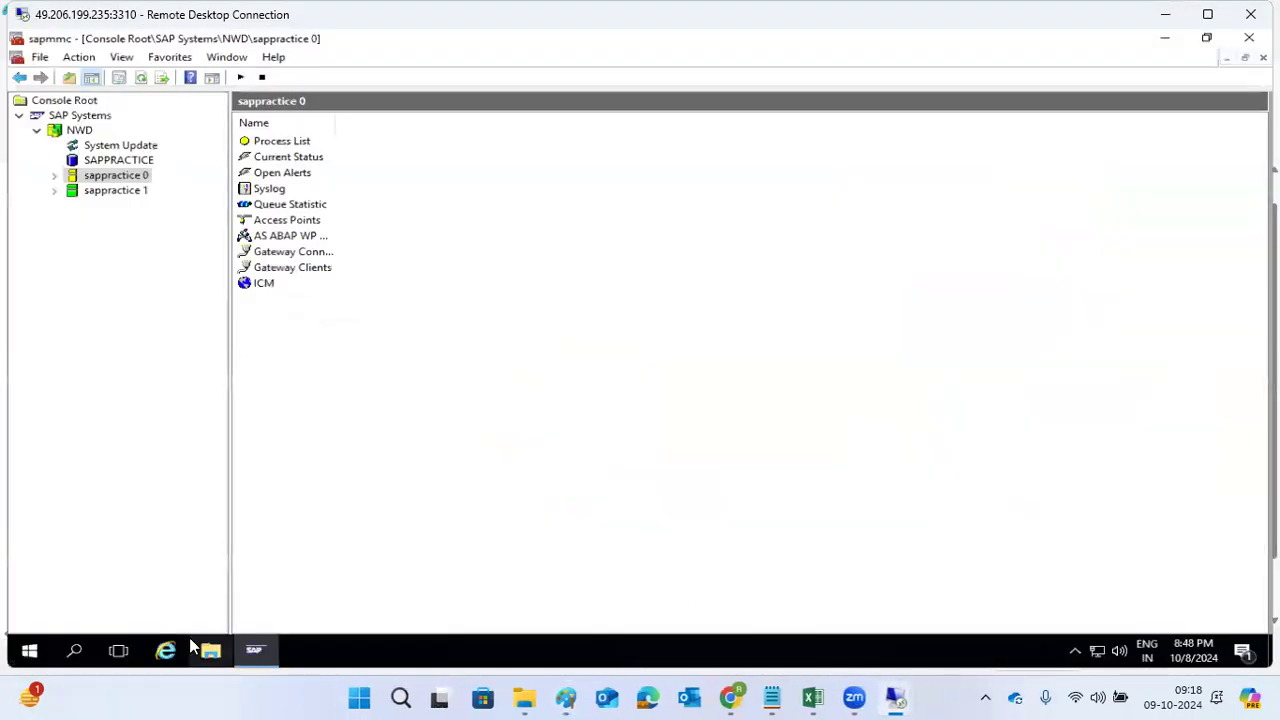
left_click(272, 650)
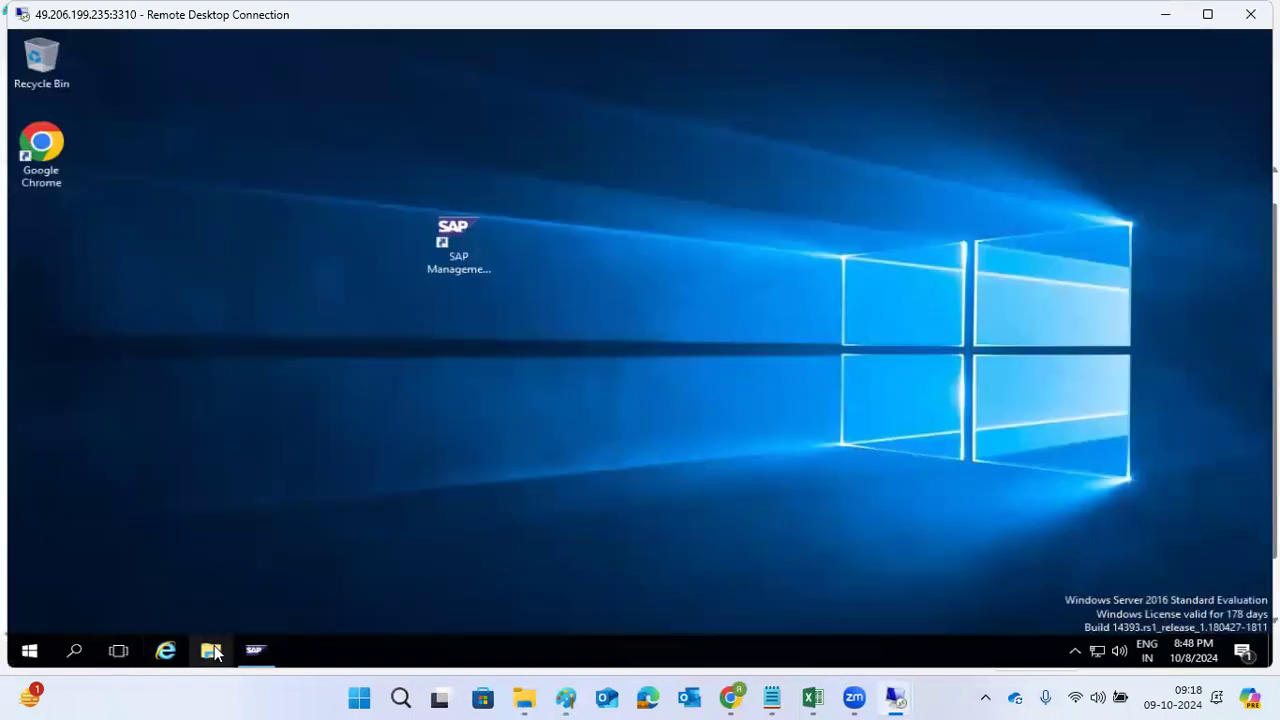
Open the Virtual Memory settings from This PC's properties, through the advanced system and performance settings.
left_click(212, 651)
right_click(180, 294)
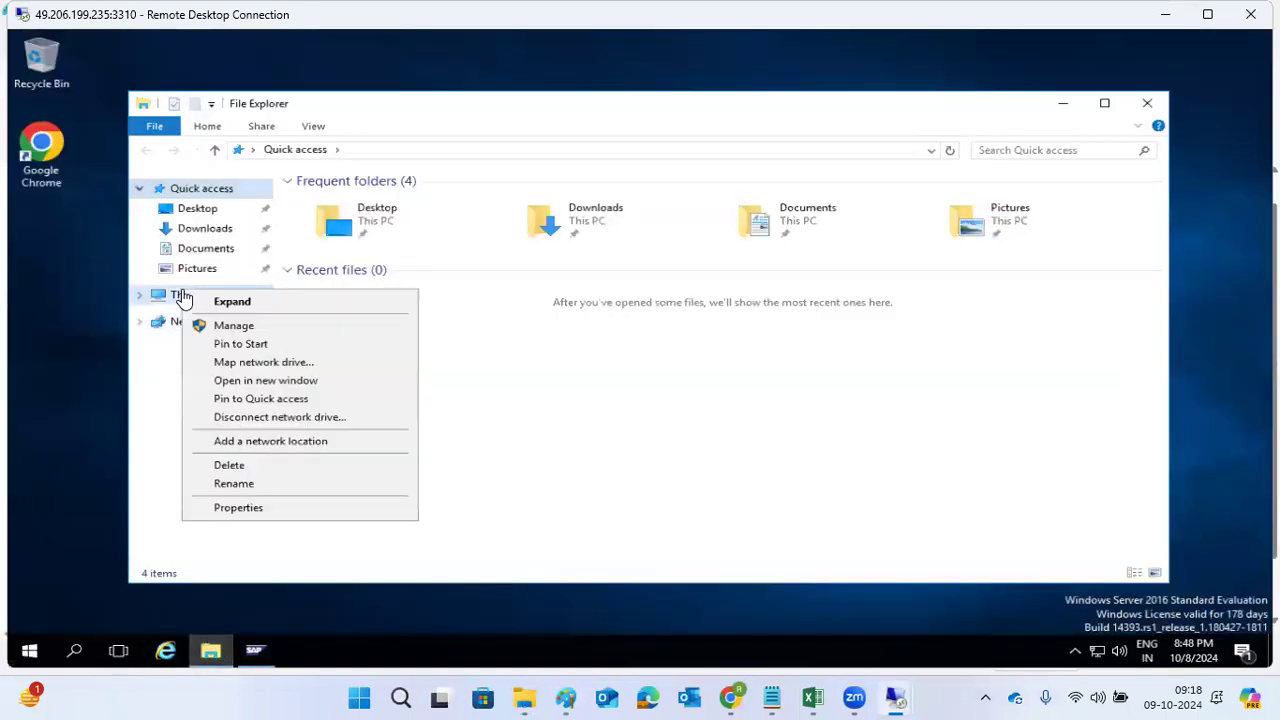
left_click(224, 508)
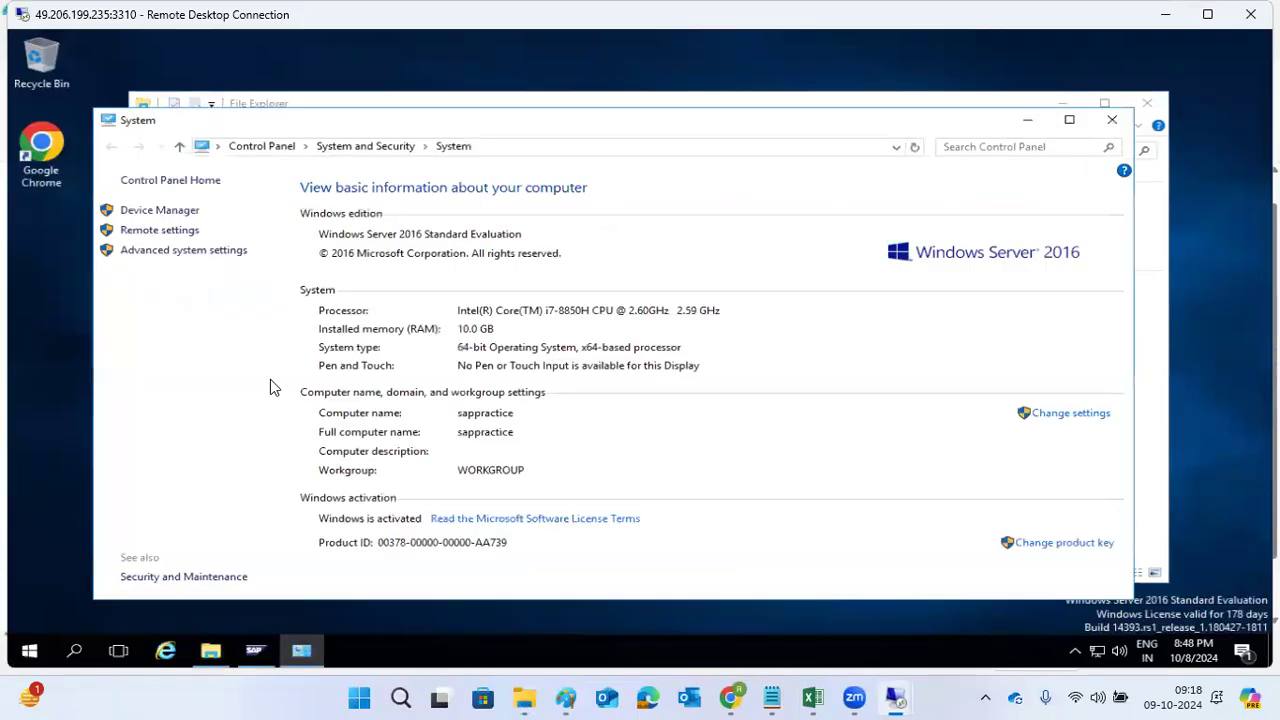
left_click(175, 231)
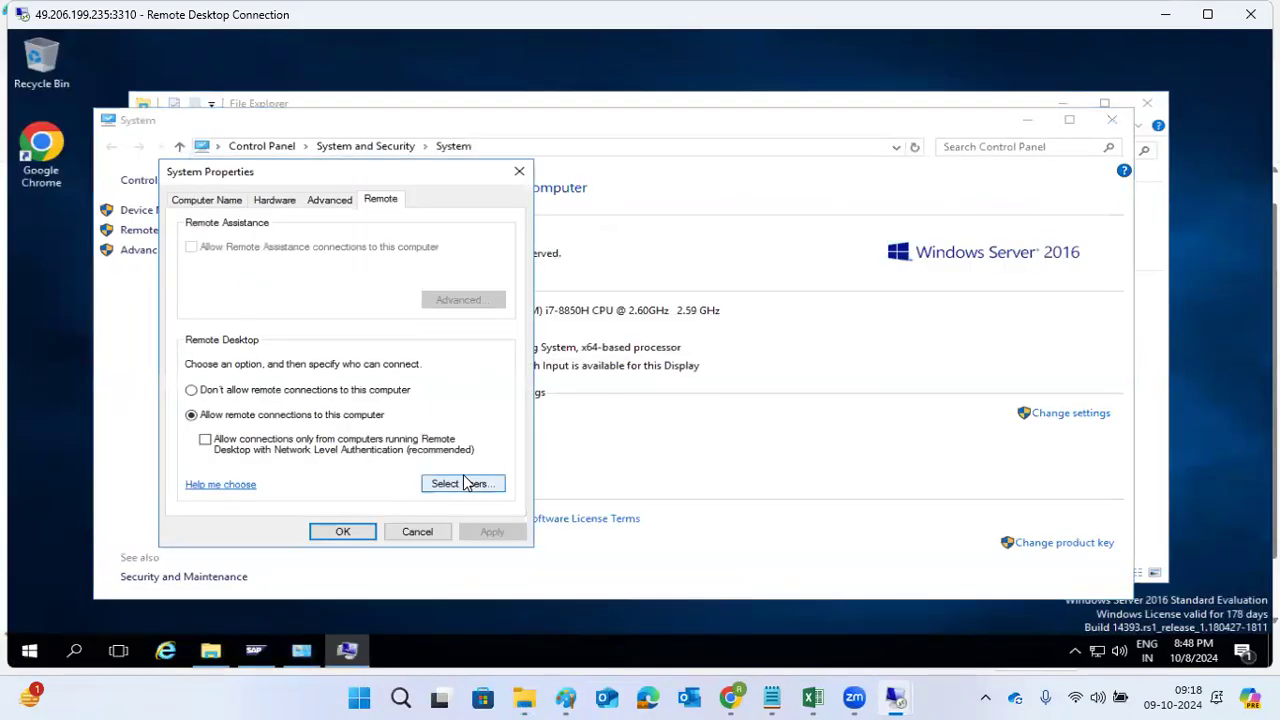
left_click(325, 200)
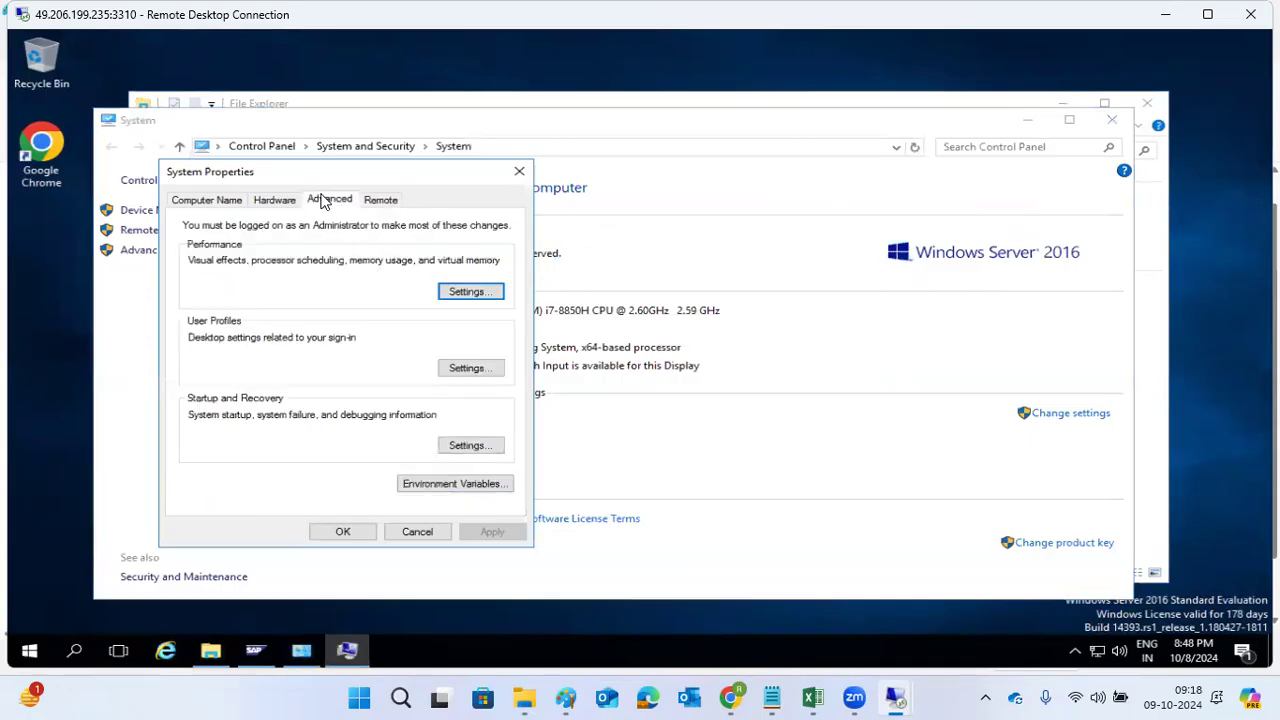
left_click(469, 292)
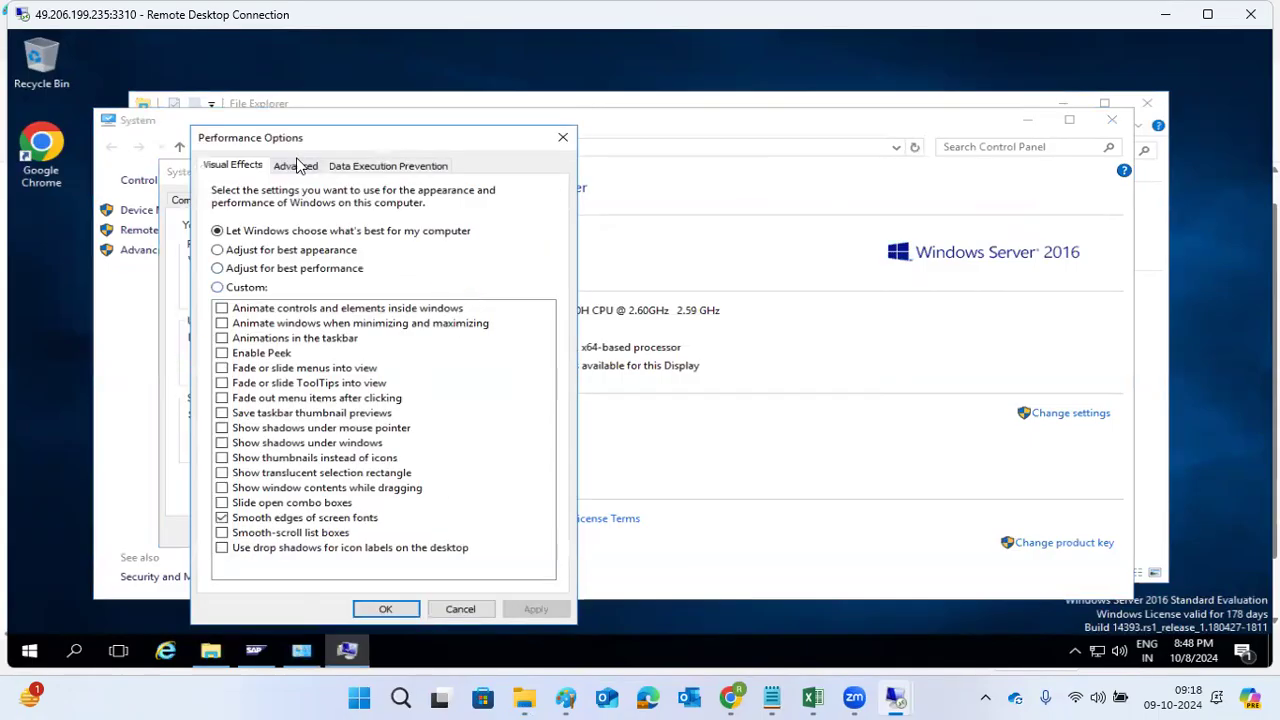
left_click(296, 166)
left_click(514, 381)
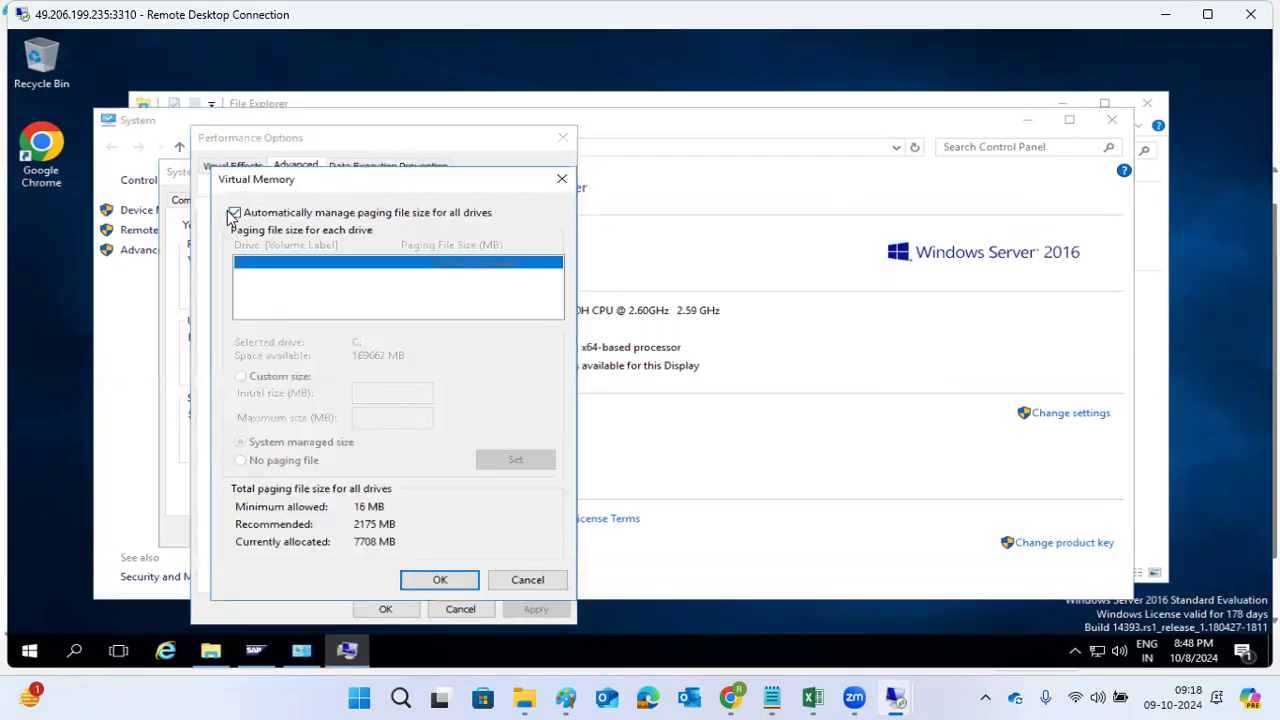
Disable automatic paging file management and set drive C: to a custom size of 2000 MB initial and 160000 MB maximum.
left_click(234, 213)
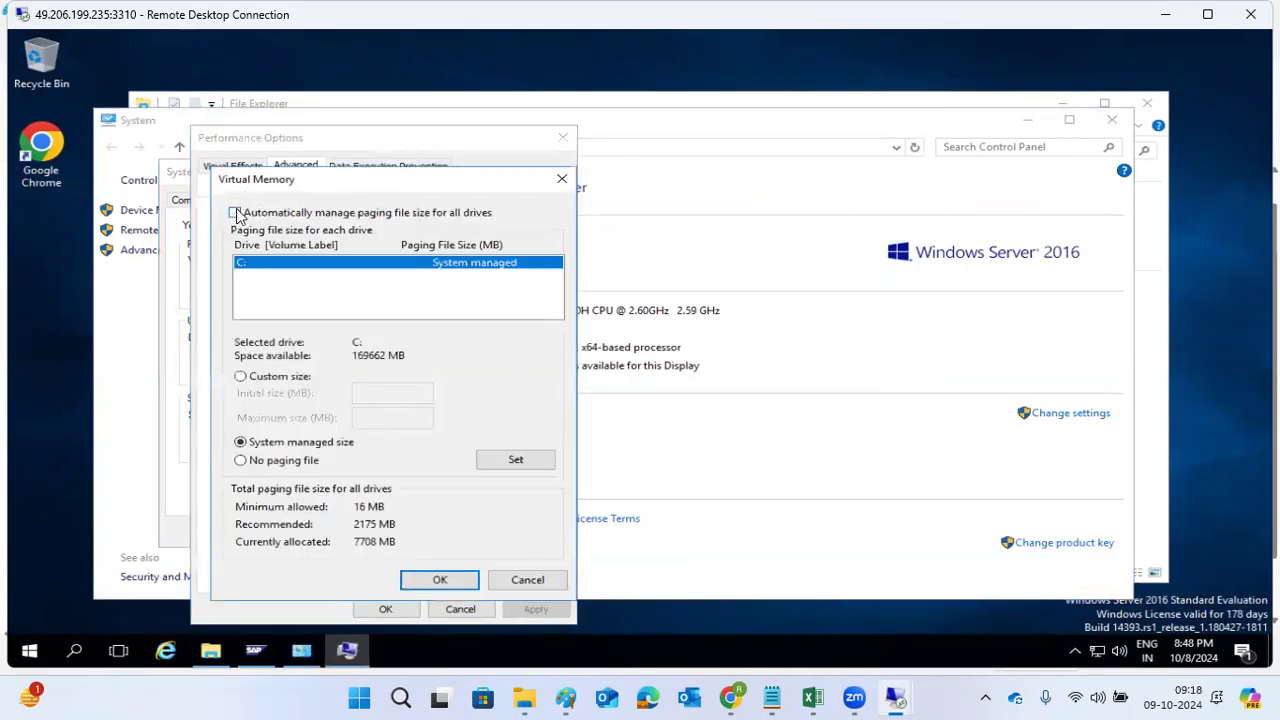
left_click(264, 384)
left_click(370, 396)
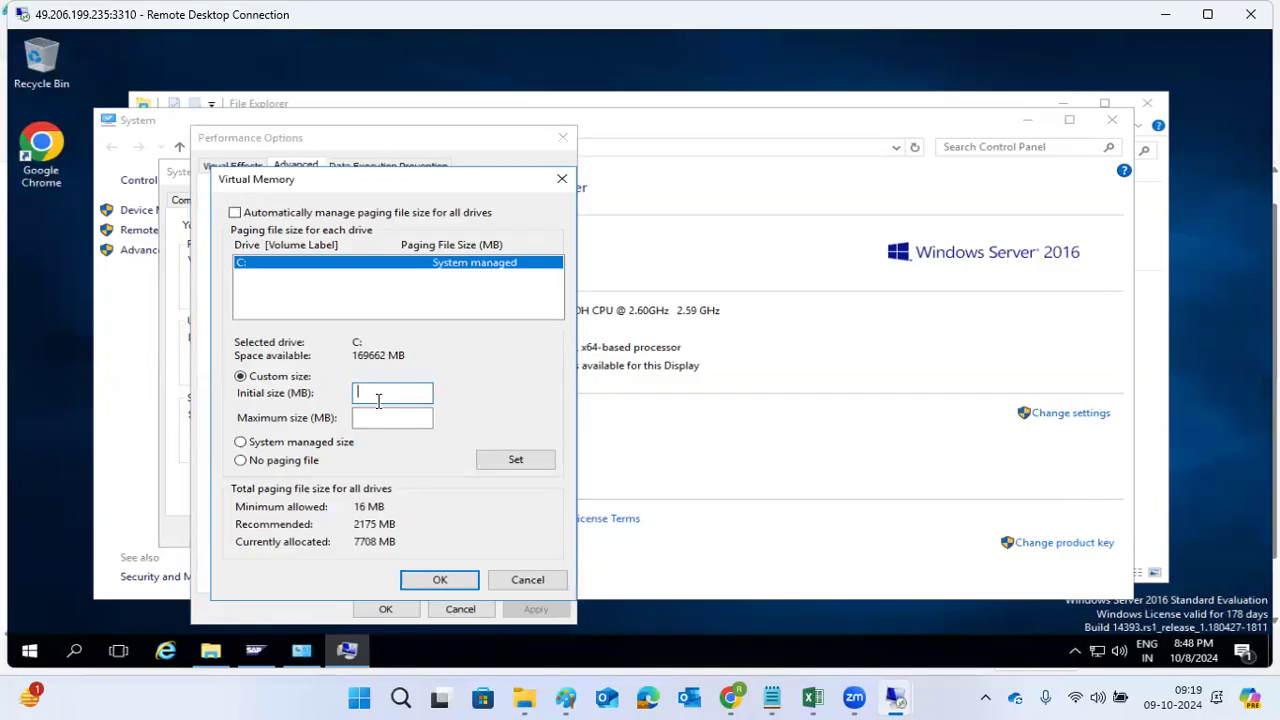
type("2000")
left_click(380, 418)
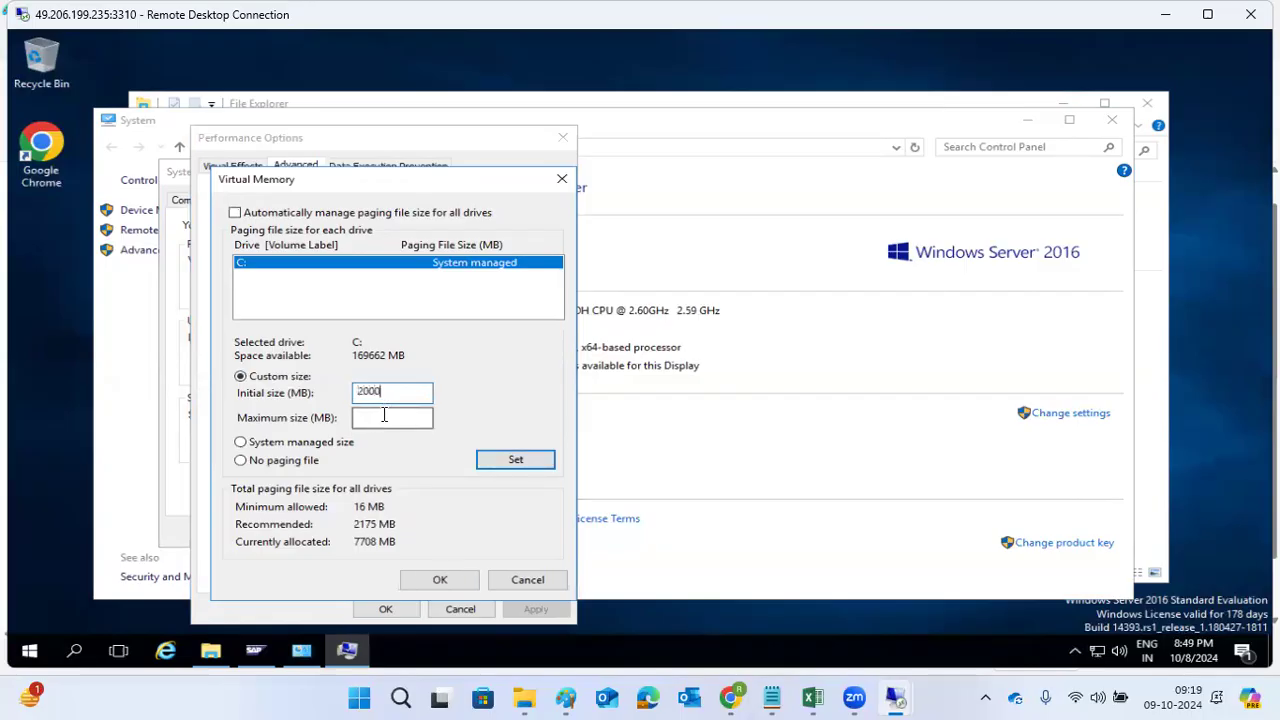
type("16000")
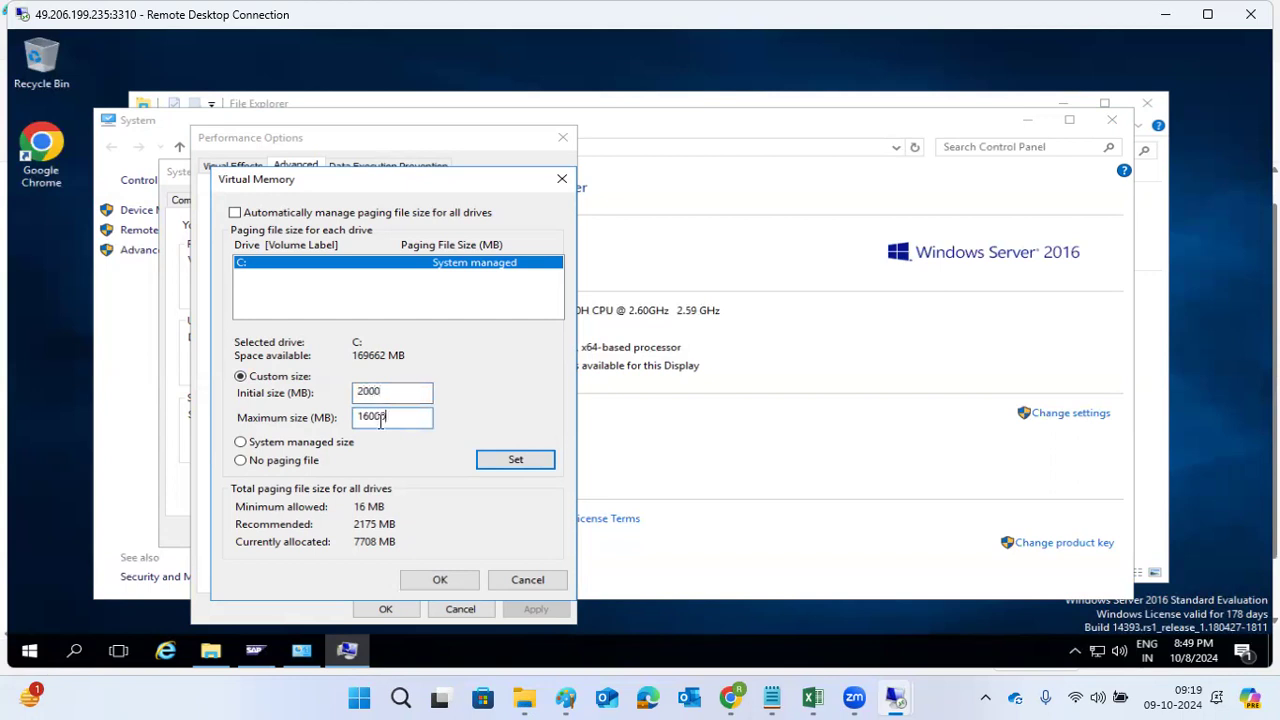
type("0")
left_click(509, 462)
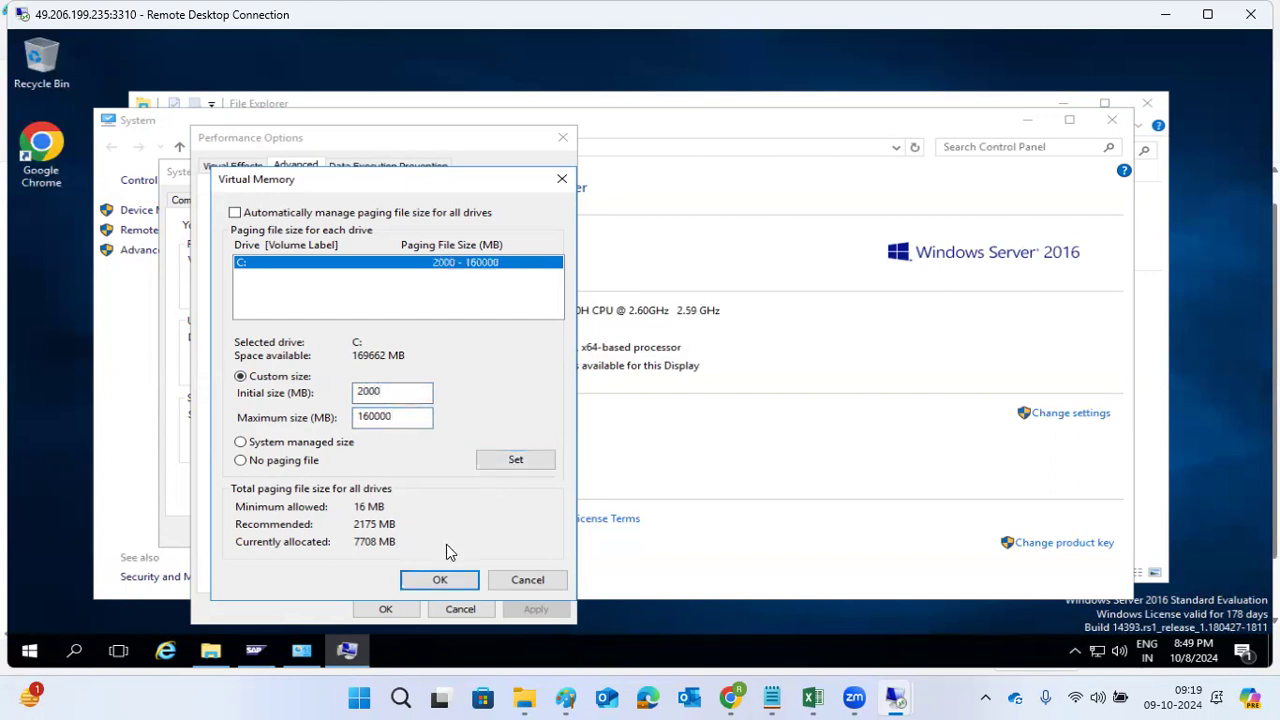
left_click(437, 582)
left_click(814, 403)
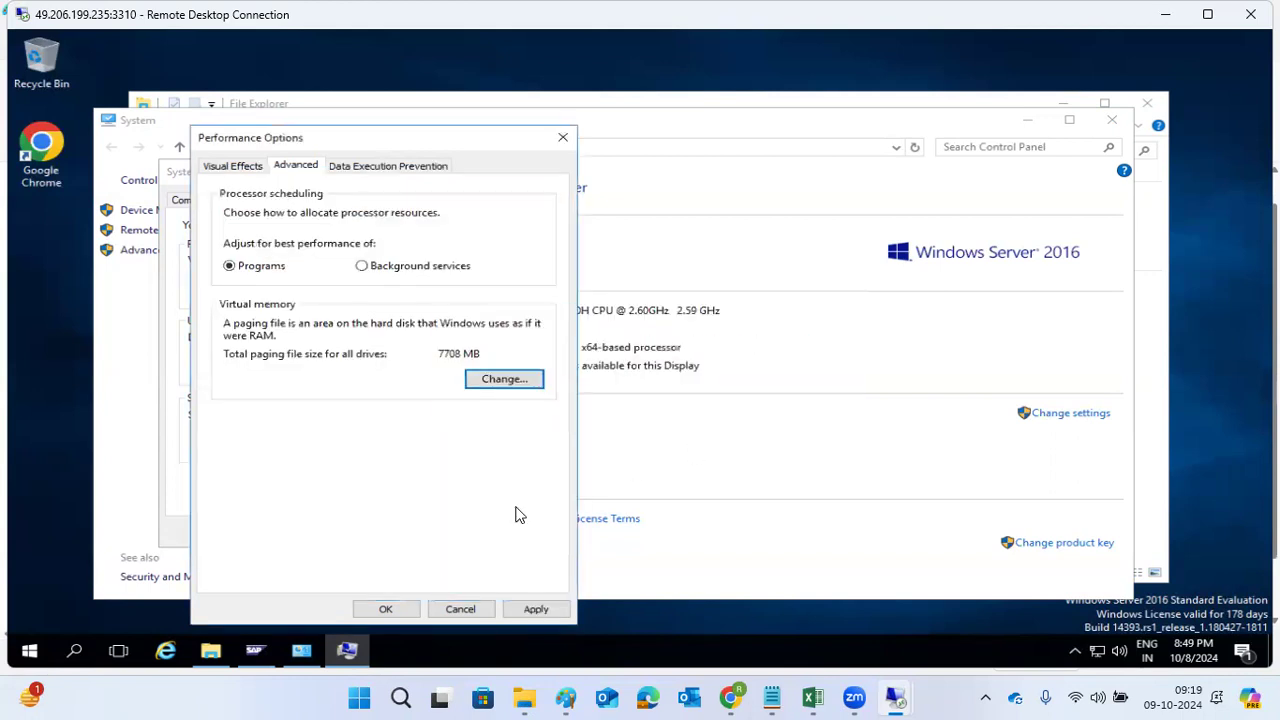
Confirm the performance and system settings and restart the server immediately despite other logged-on users.
left_click(383, 609)
left_click(340, 532)
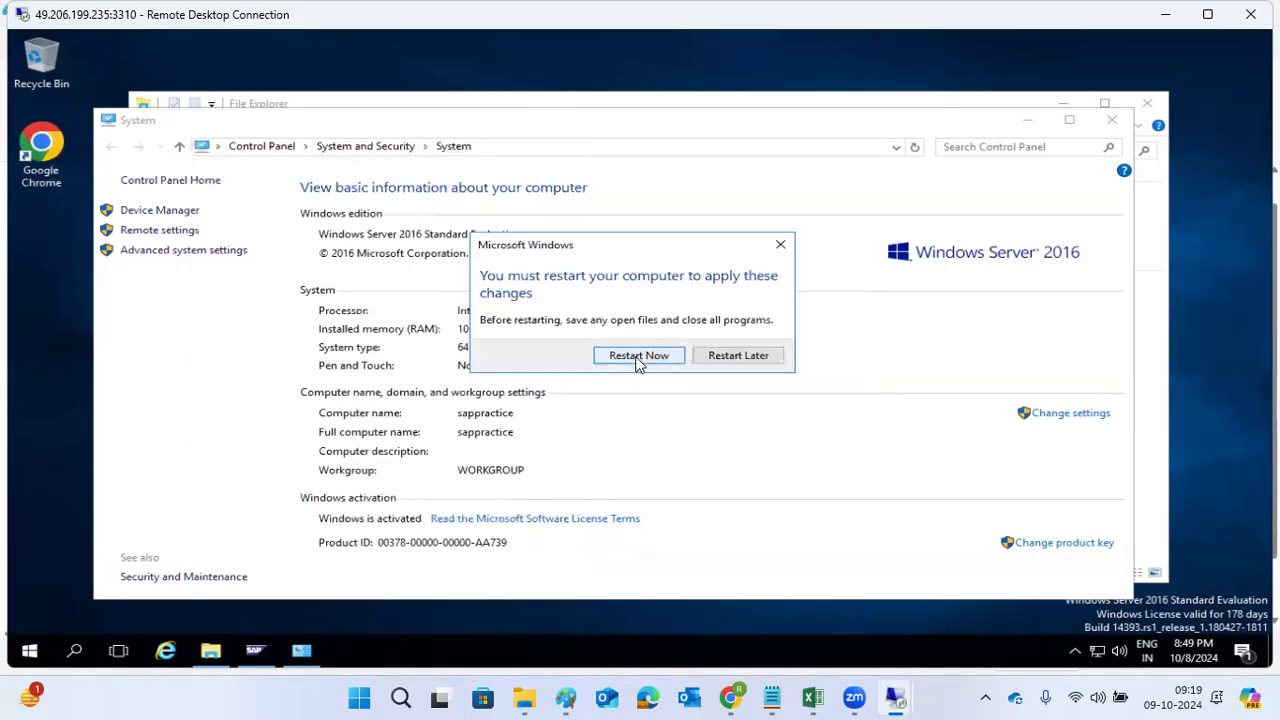
left_click(638, 356)
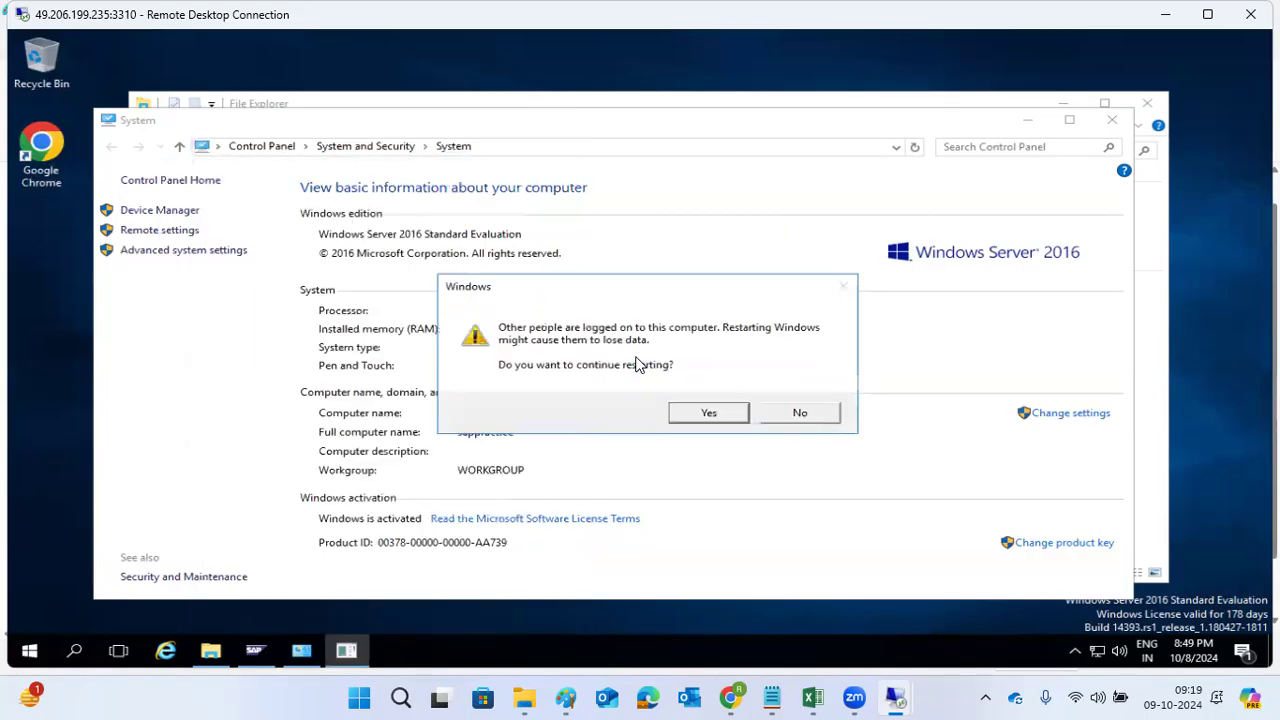
left_click(709, 413)
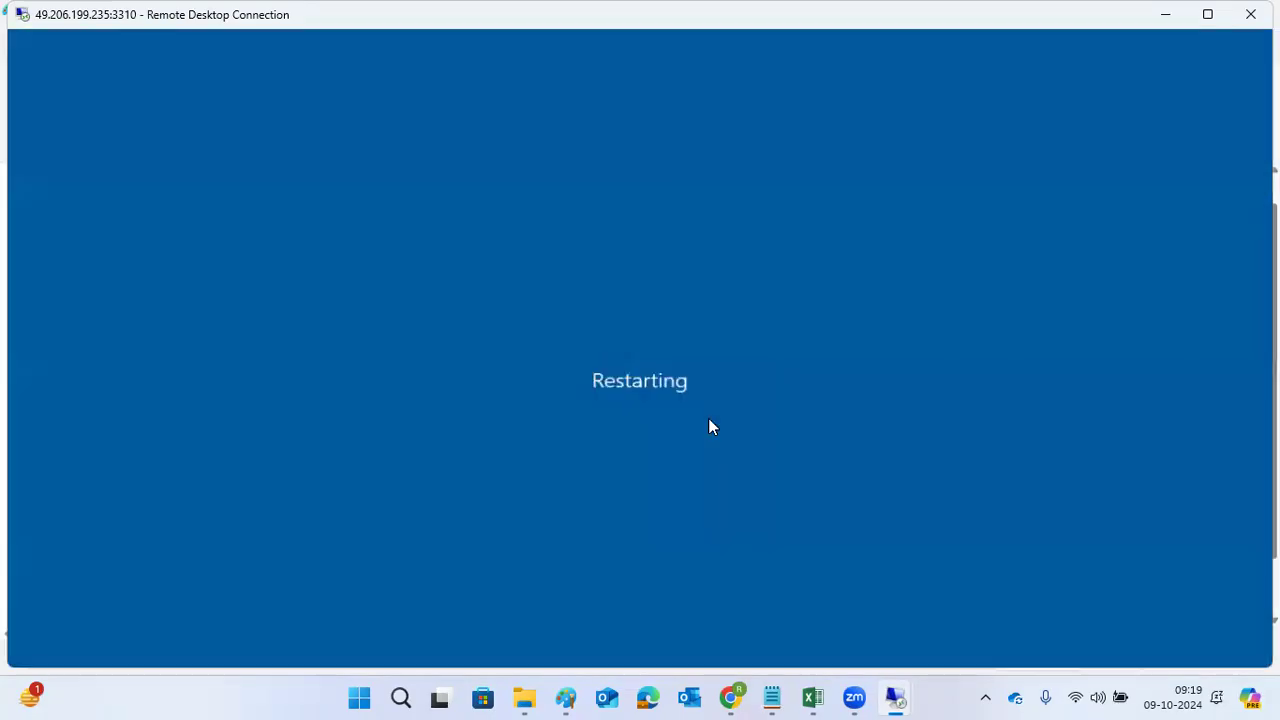
key("alt+Tab")
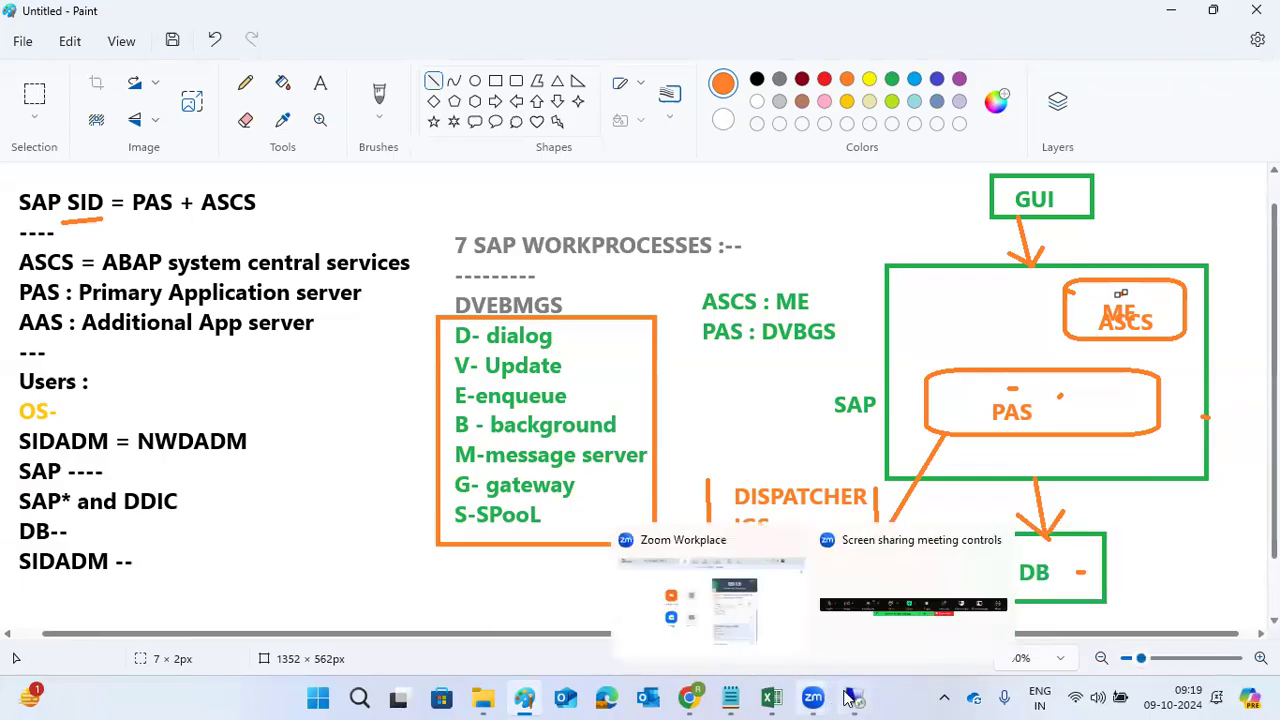
mouse_move(855, 697)
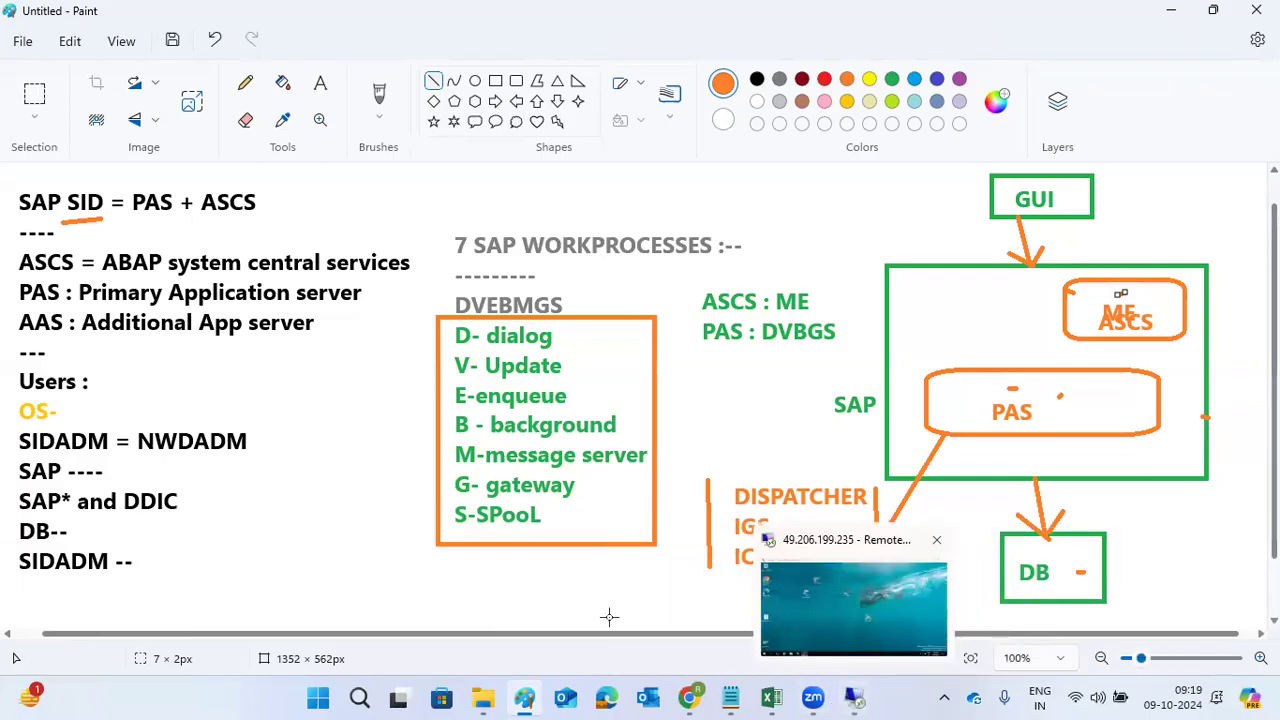
key("super+r")
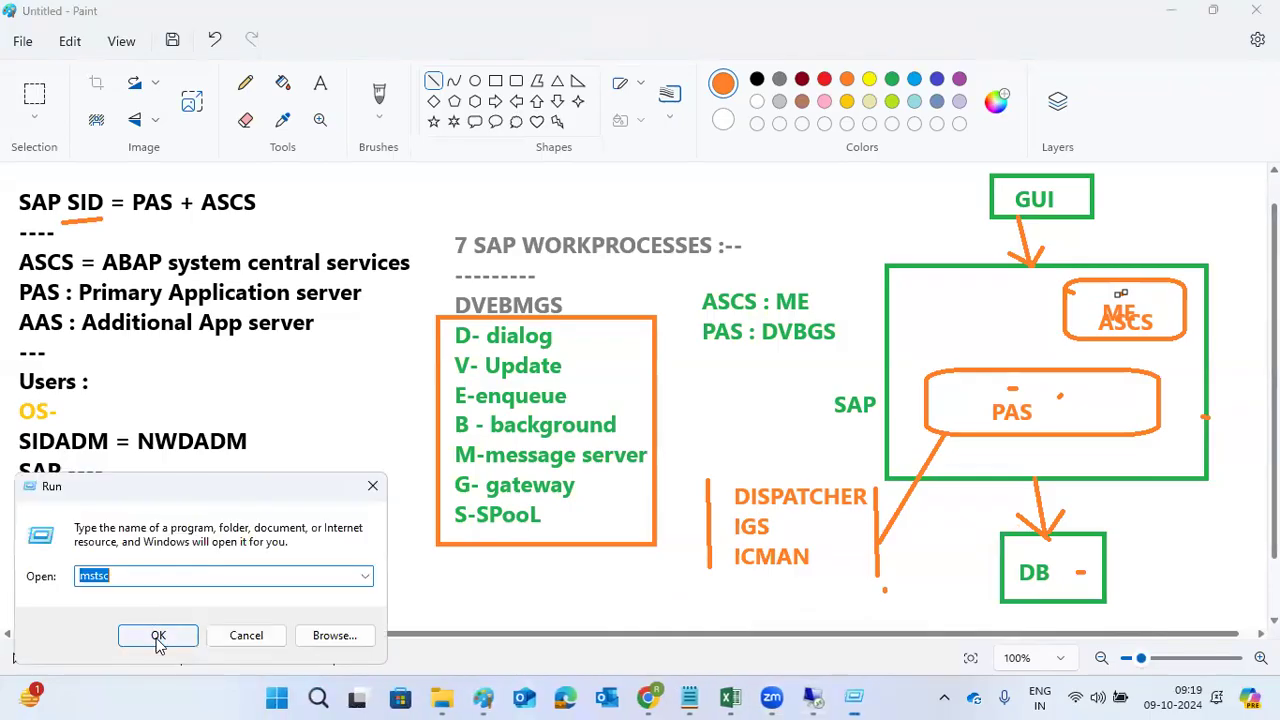
left_click(158, 634)
left_click(708, 329)
left_click(752, 331)
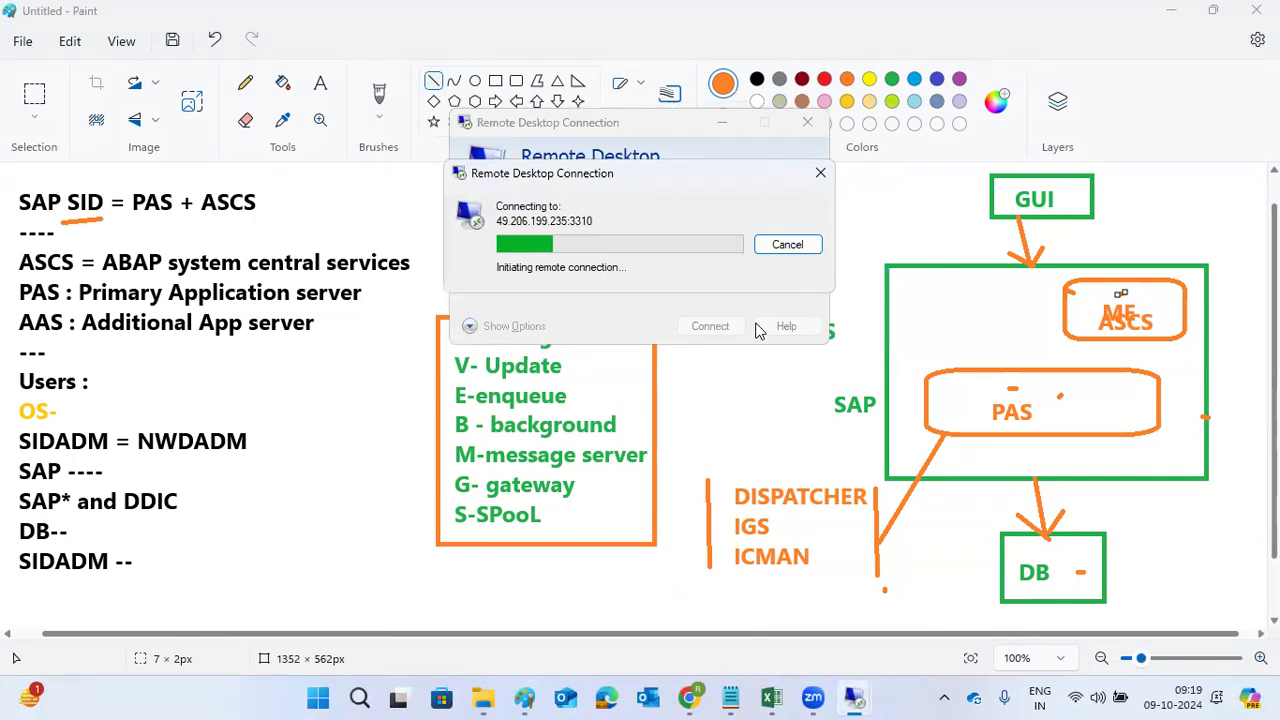
left_click(768, 248)
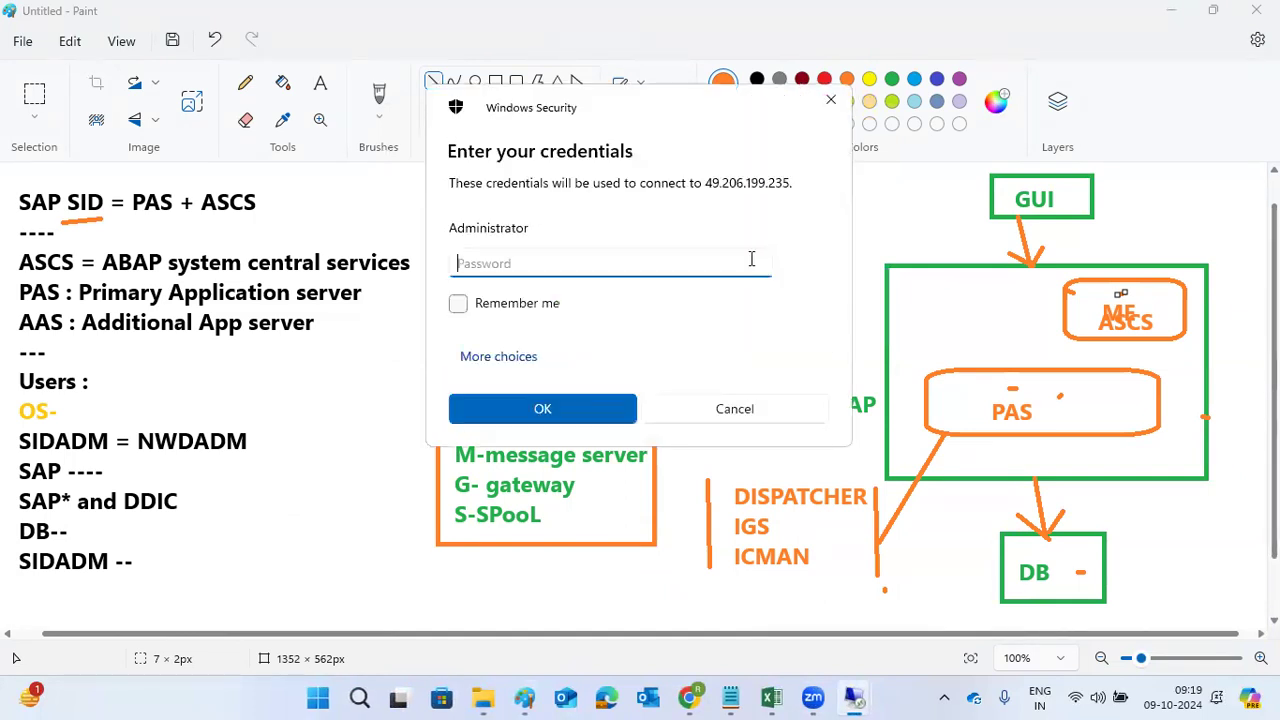
Sign in with the Administrator account's password and connect despite the untrusted certificate.
type("•")
key("Return")
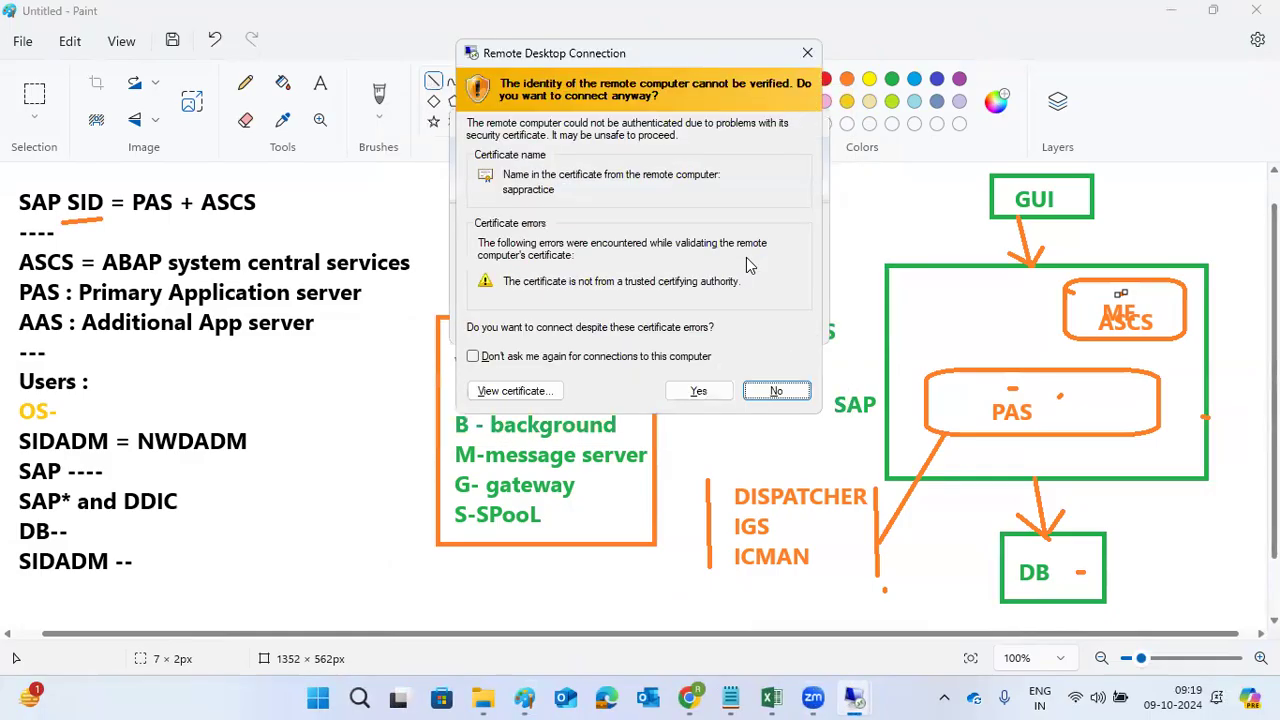
left_click(687, 393)
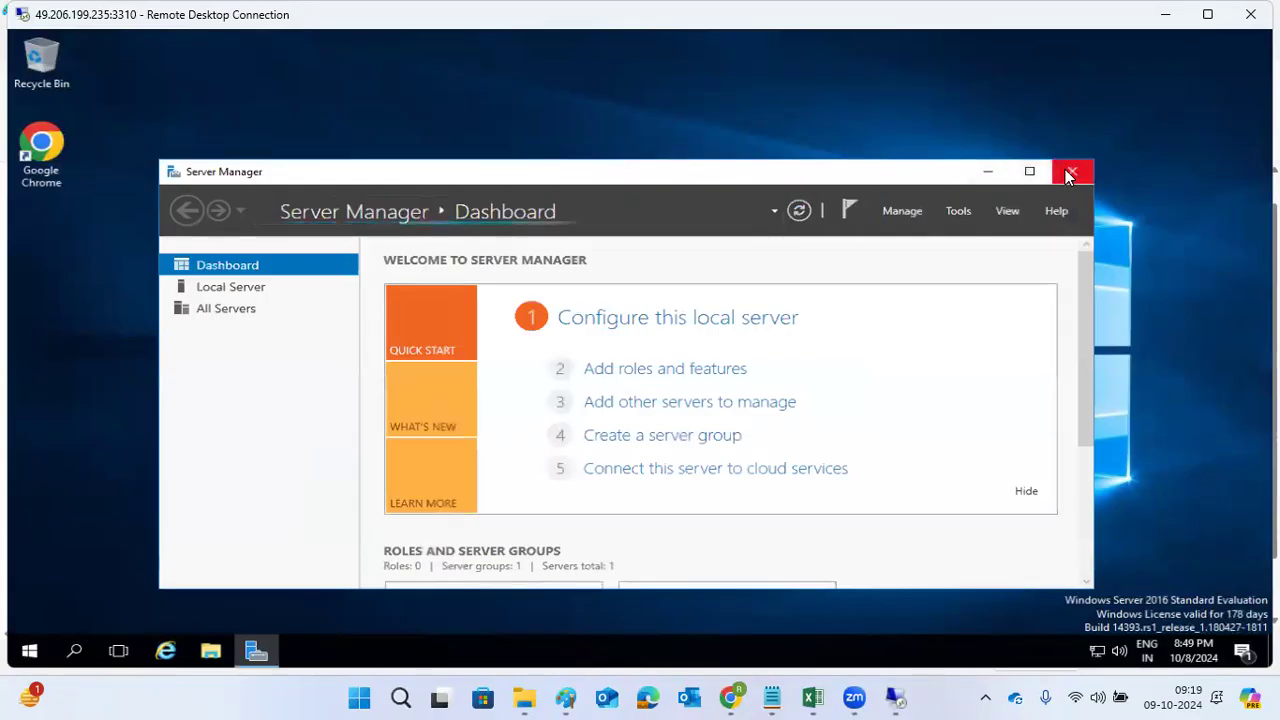
Close Server Manager and refresh the remote desktop.
left_click(1072, 171)
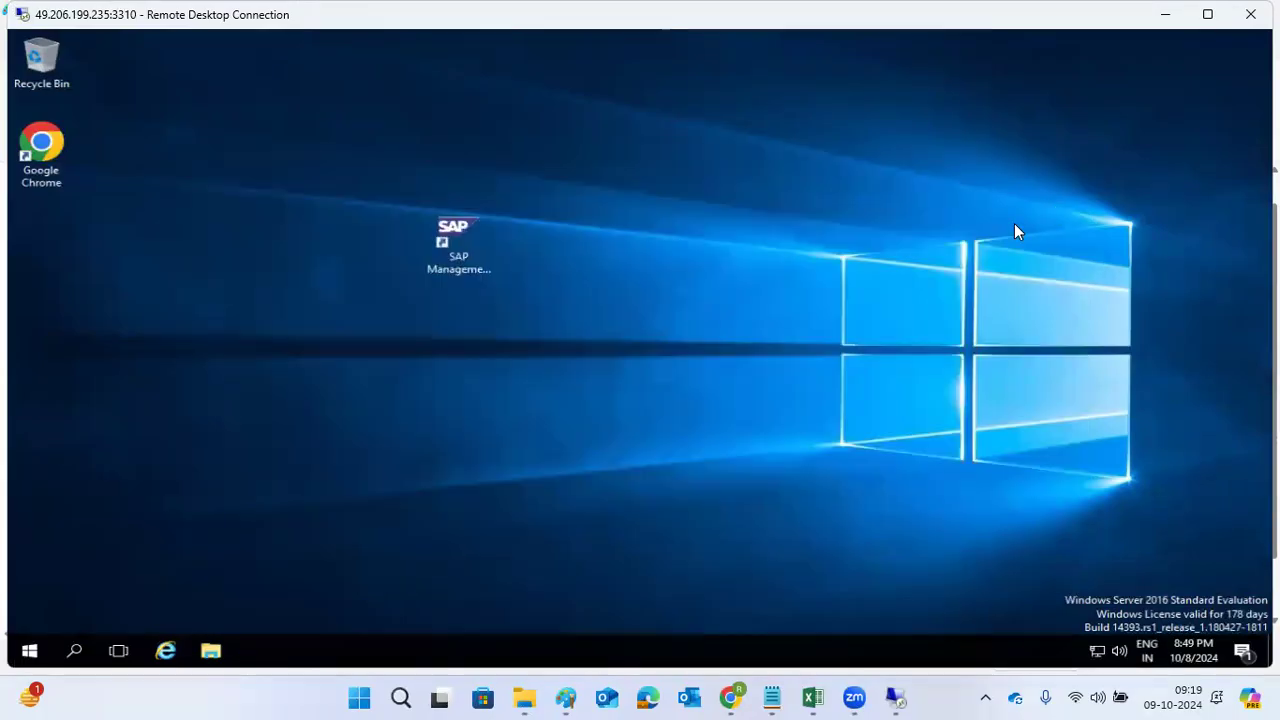
right_click(648, 394)
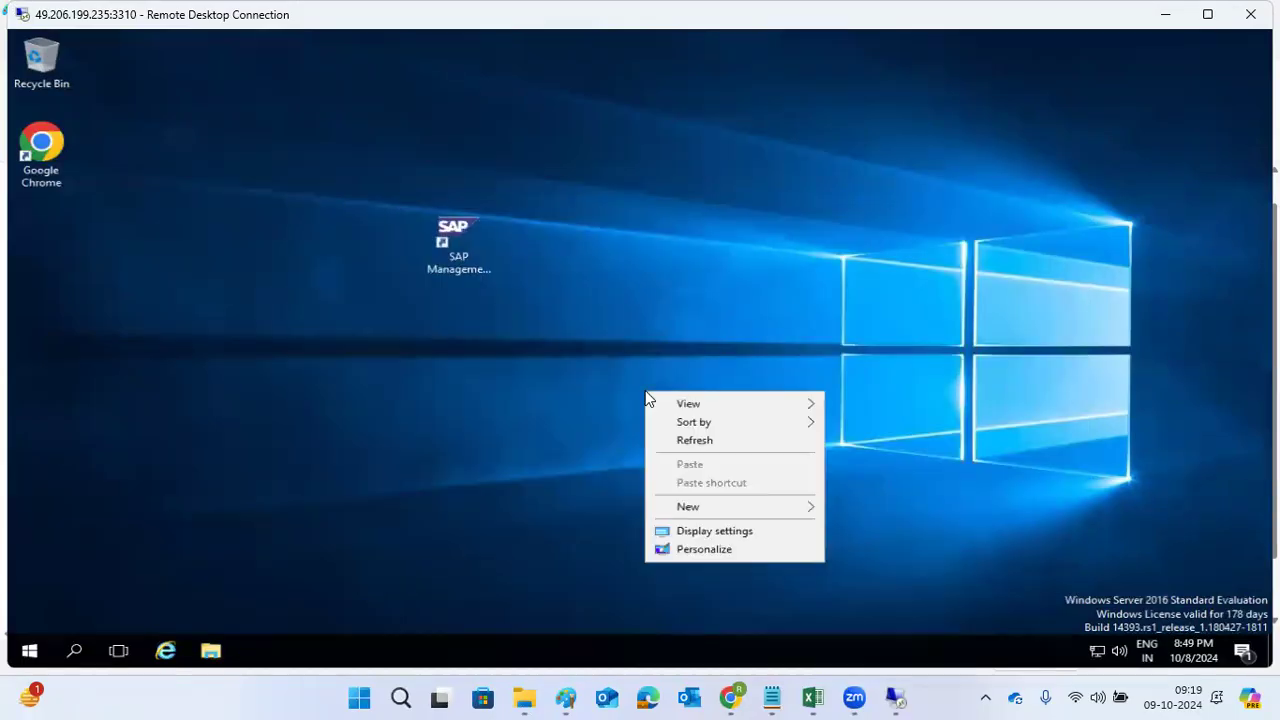
left_click(674, 437)
right_click(382, 423)
left_click(405, 466)
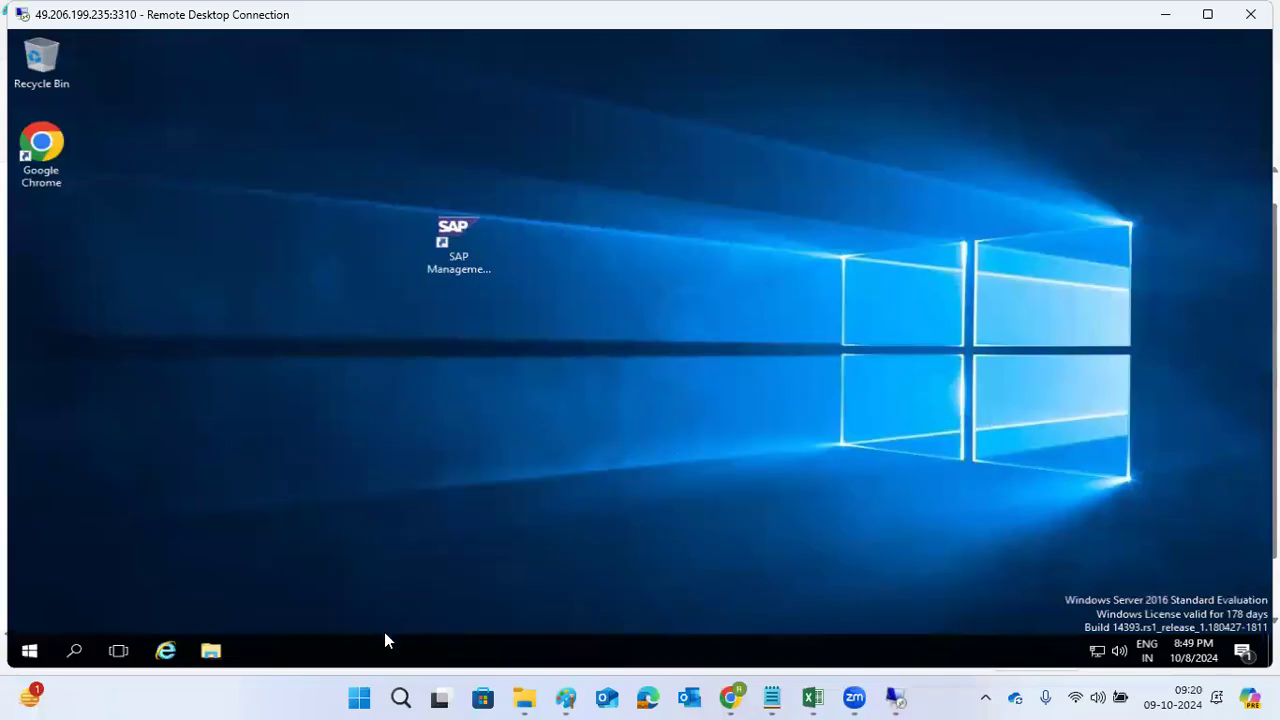
Open Task Manager and examine the status of the SAPNWD_00 and SAPNWD_01 services.
right_click(388, 640)
left_click(420, 568)
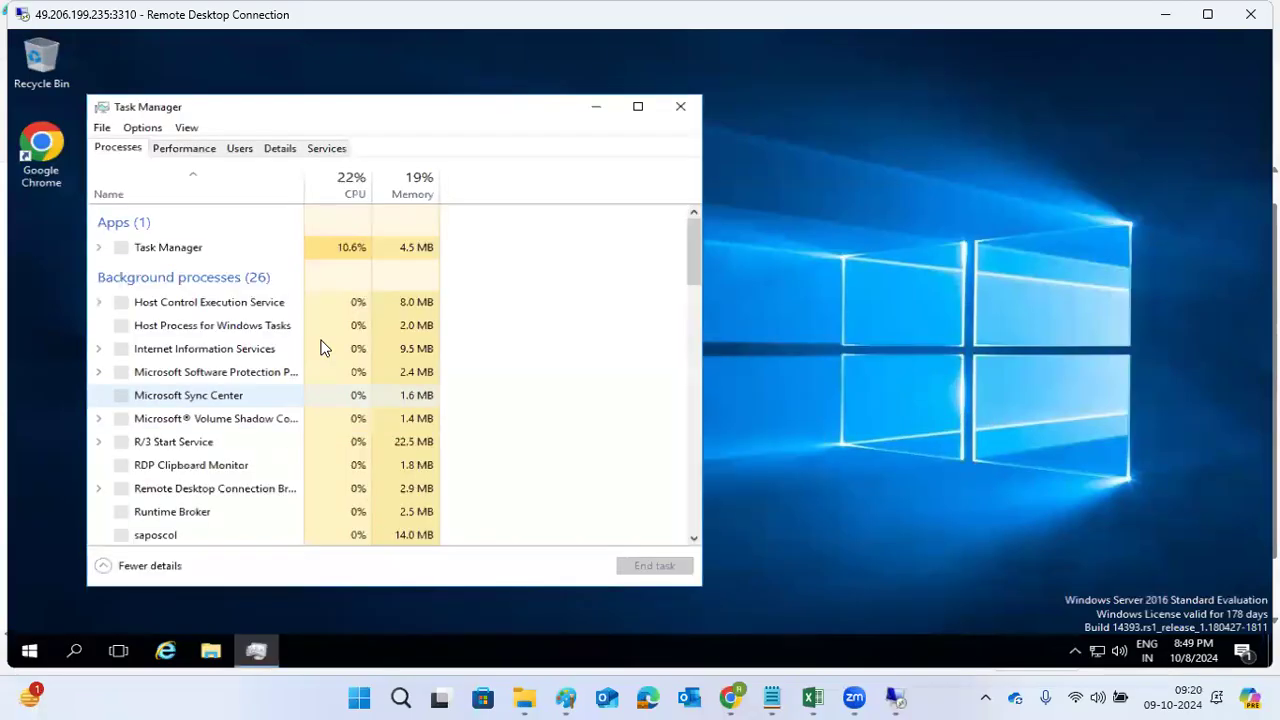
left_click(320, 157)
scroll(266, 328, "down", 10)
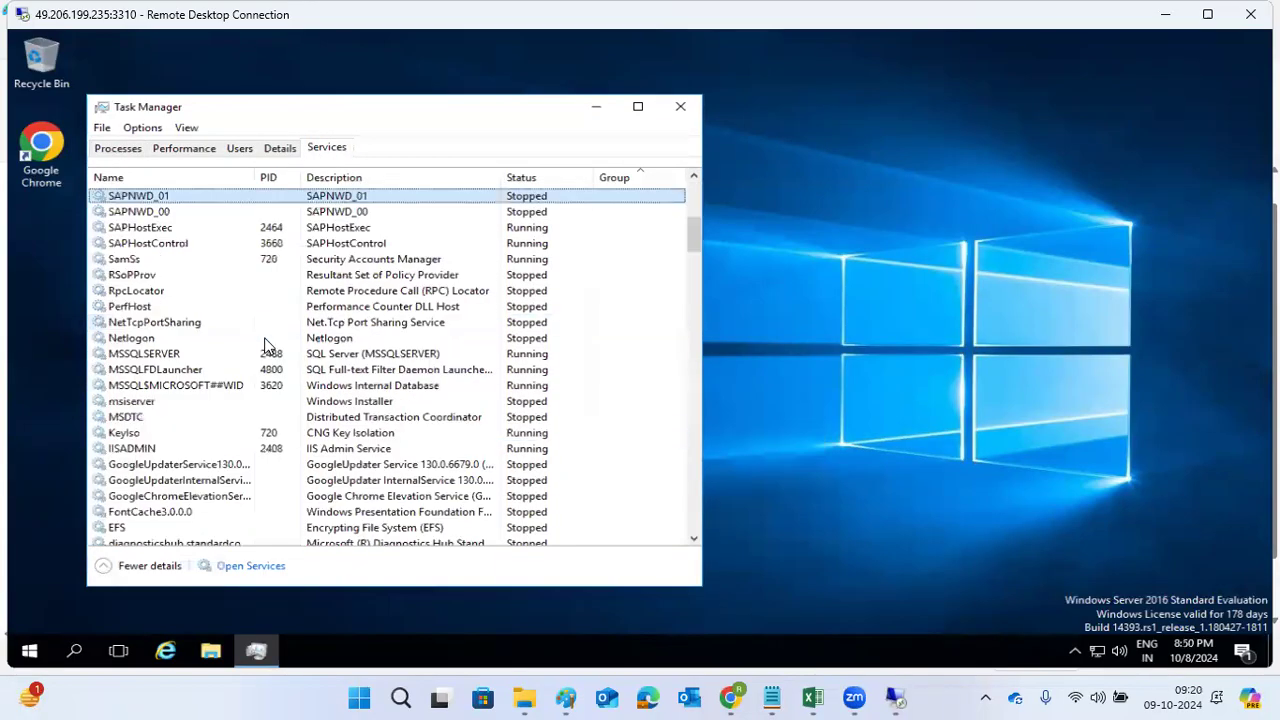
Start the SAPNWD_00 and SAPNWD_01 services, then close Task Manager.
right_click(180, 214)
left_click(183, 225)
left_click(166, 199)
right_click(172, 201)
left_click(195, 218)
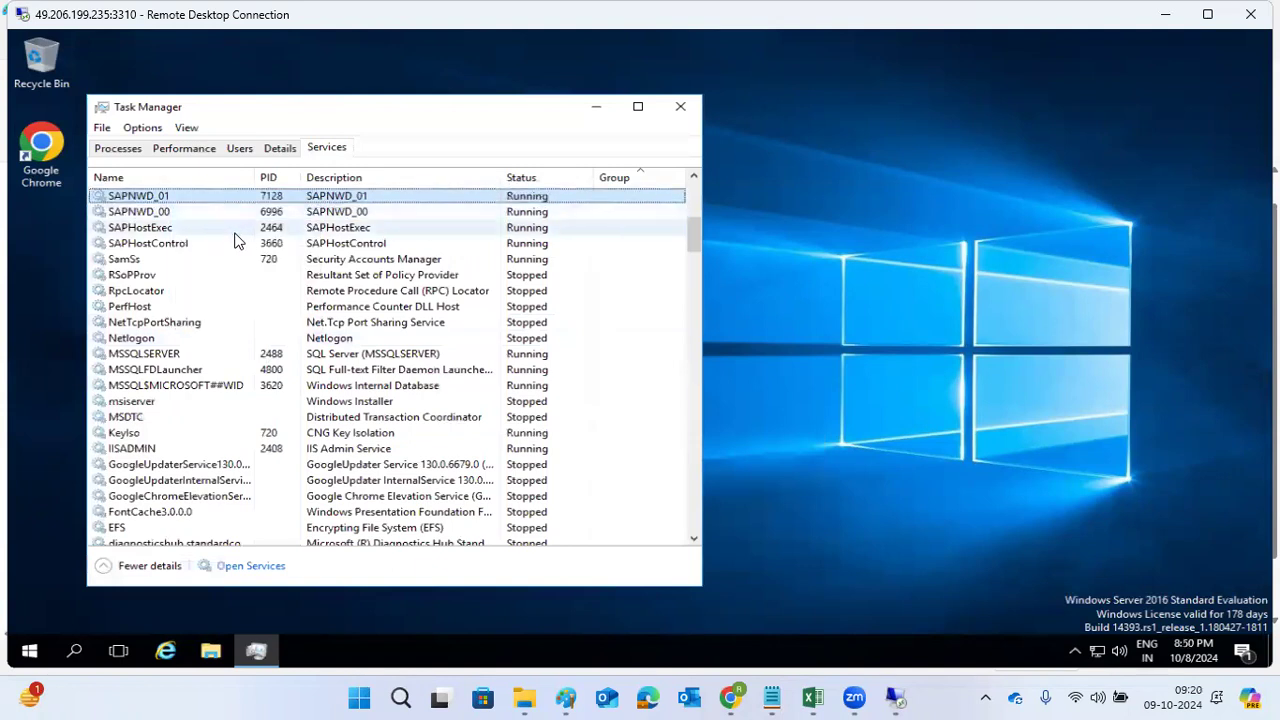
left_click(675, 109)
Open the SAP Management Console and check the process lists of instances sappractice 1 and sappractice 0.
double_click(459, 238)
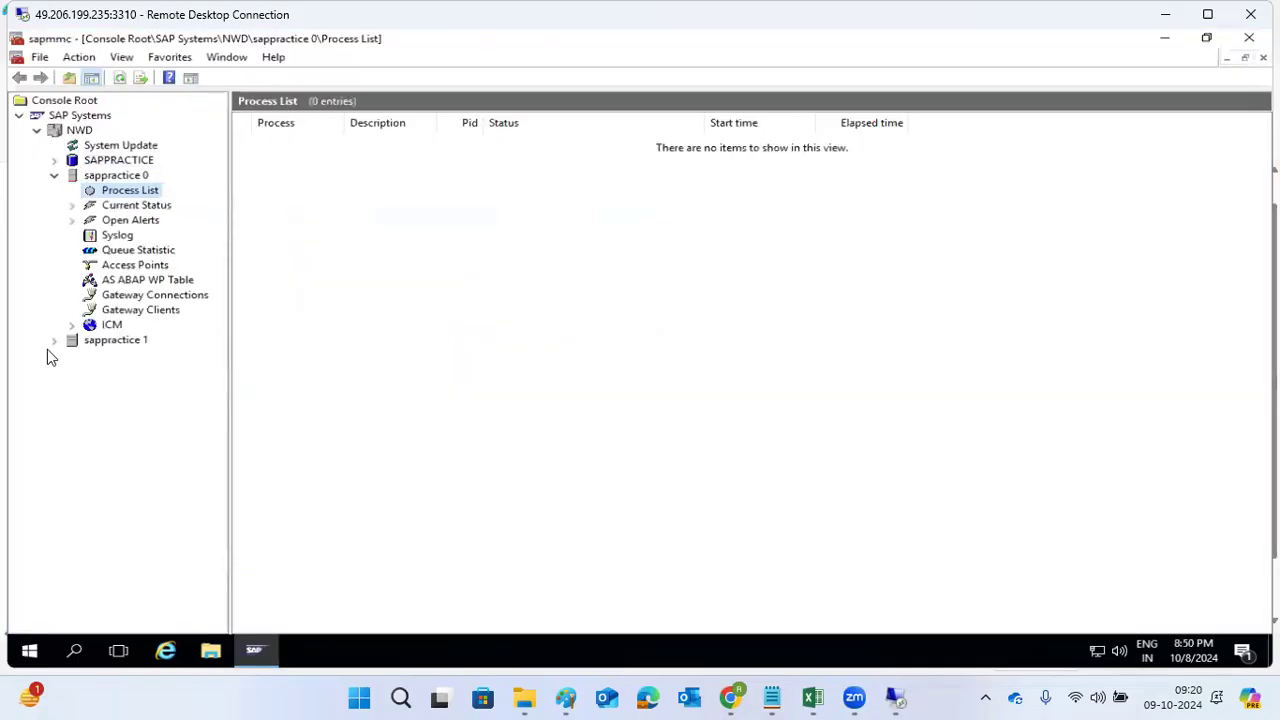
left_click(54, 340)
left_click(112, 357)
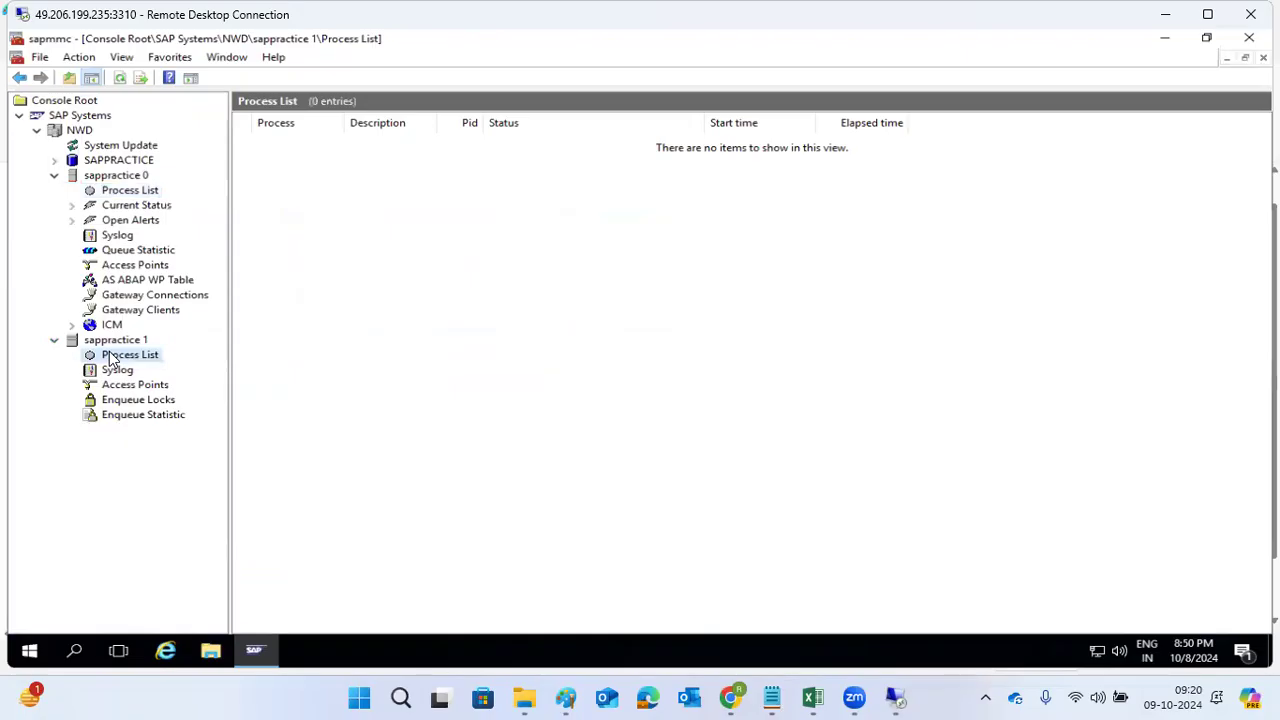
left_click(129, 192)
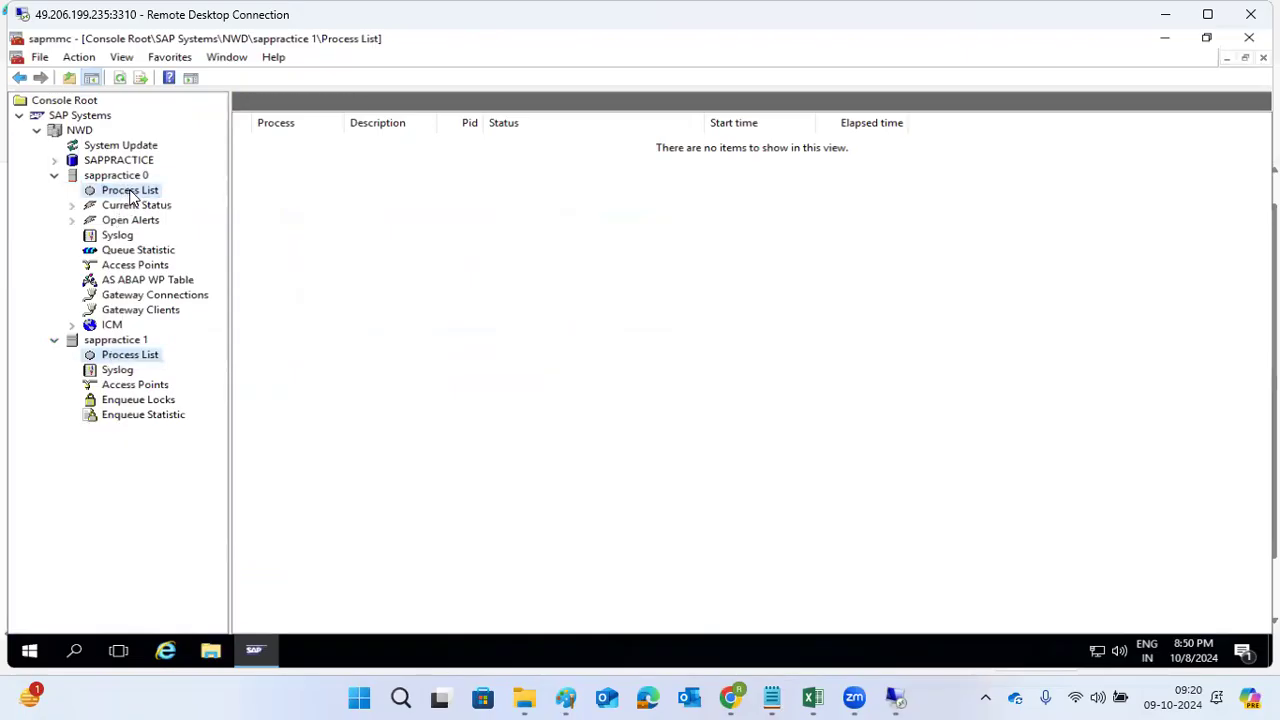
left_click(55, 176)
Start SAP system NWD with the default 300-second timeout, authenticating with the NWD OS user and the account password.
right_click(72, 131)
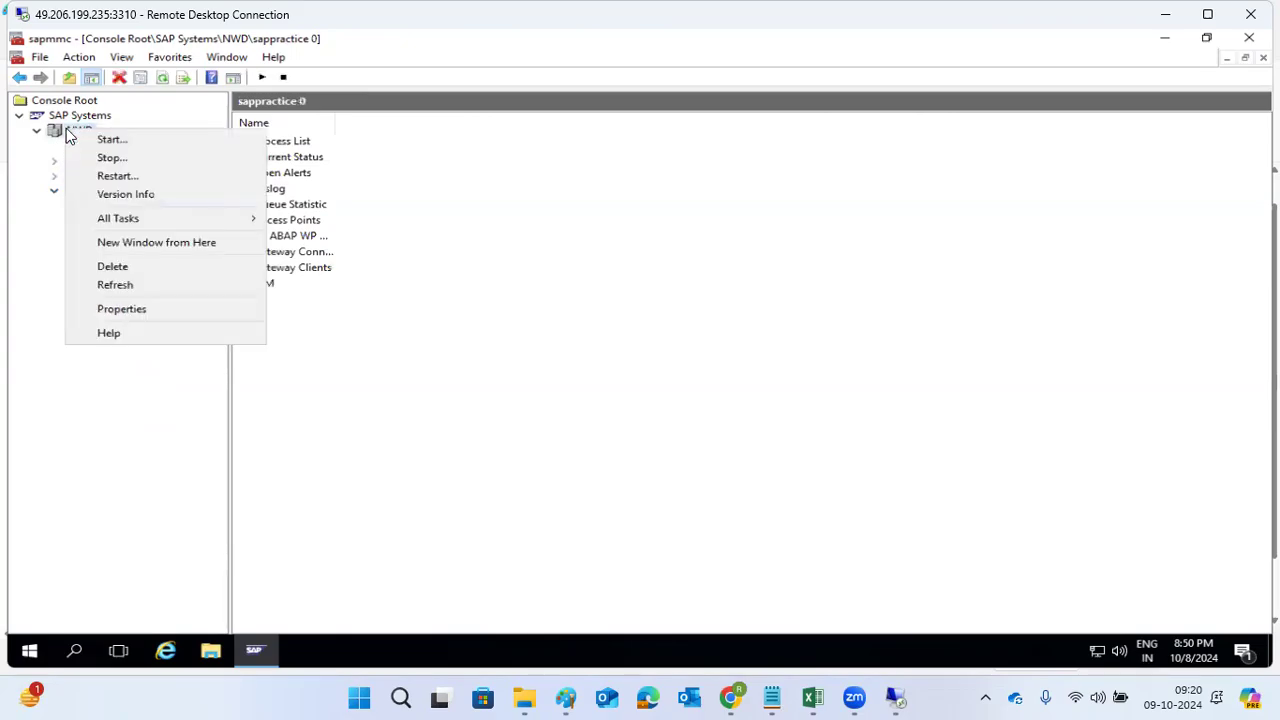
left_click(110, 140)
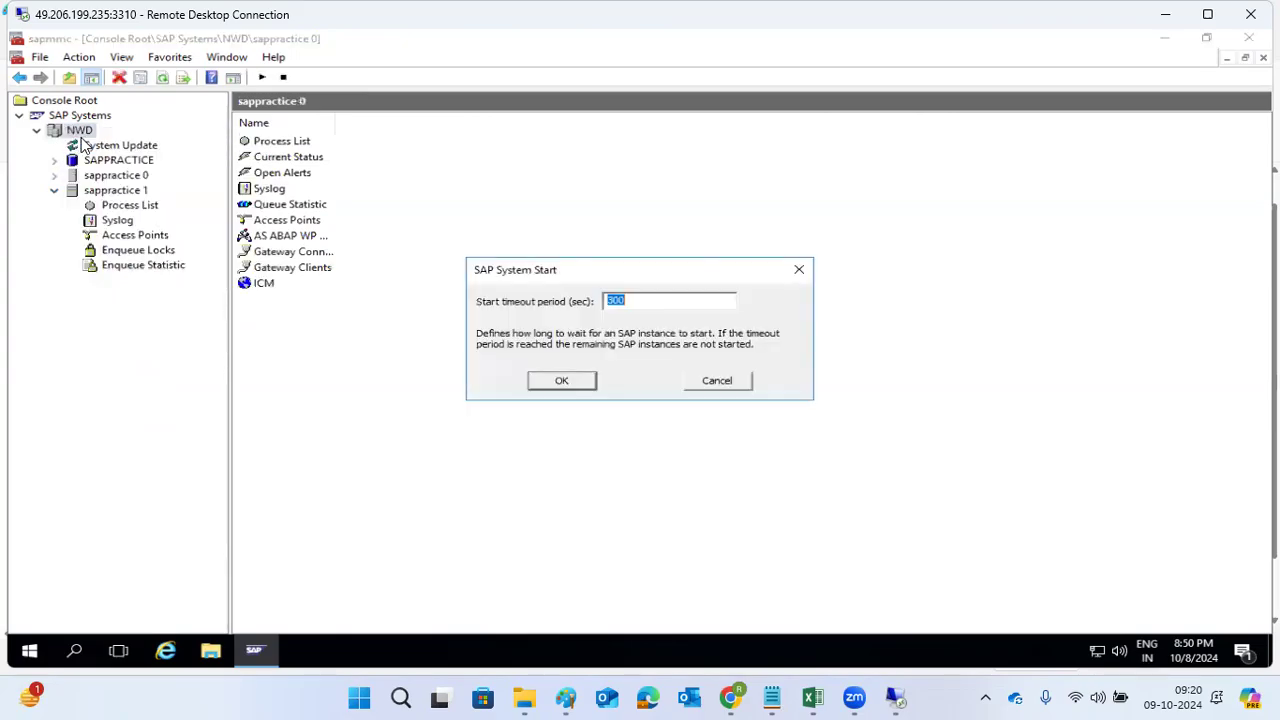
left_click(541, 383)
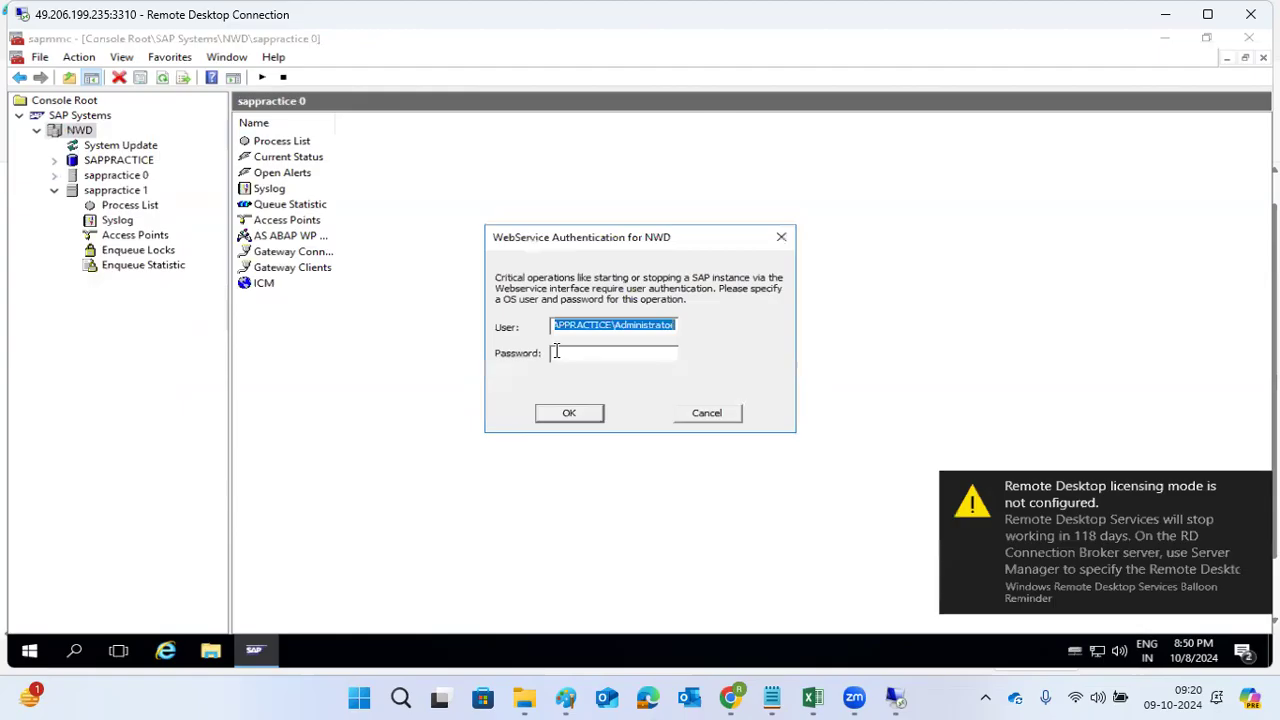
type("nwd")
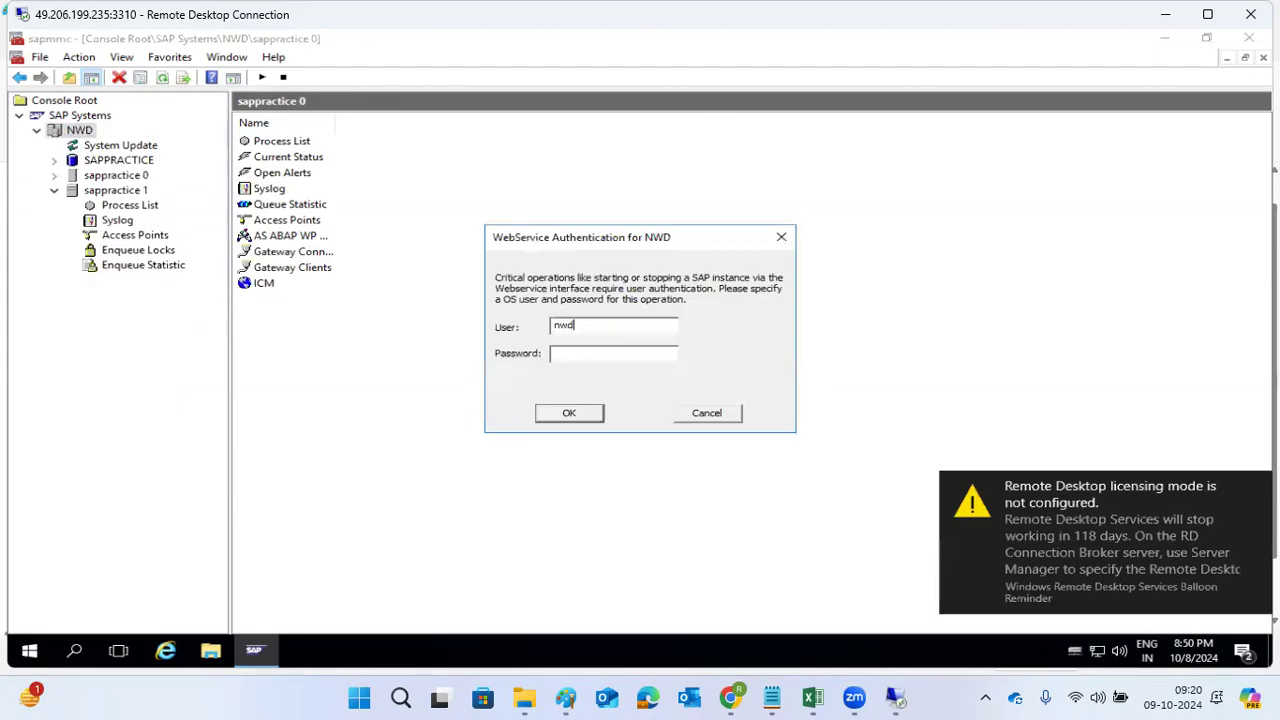
type("*******")
key("Return")
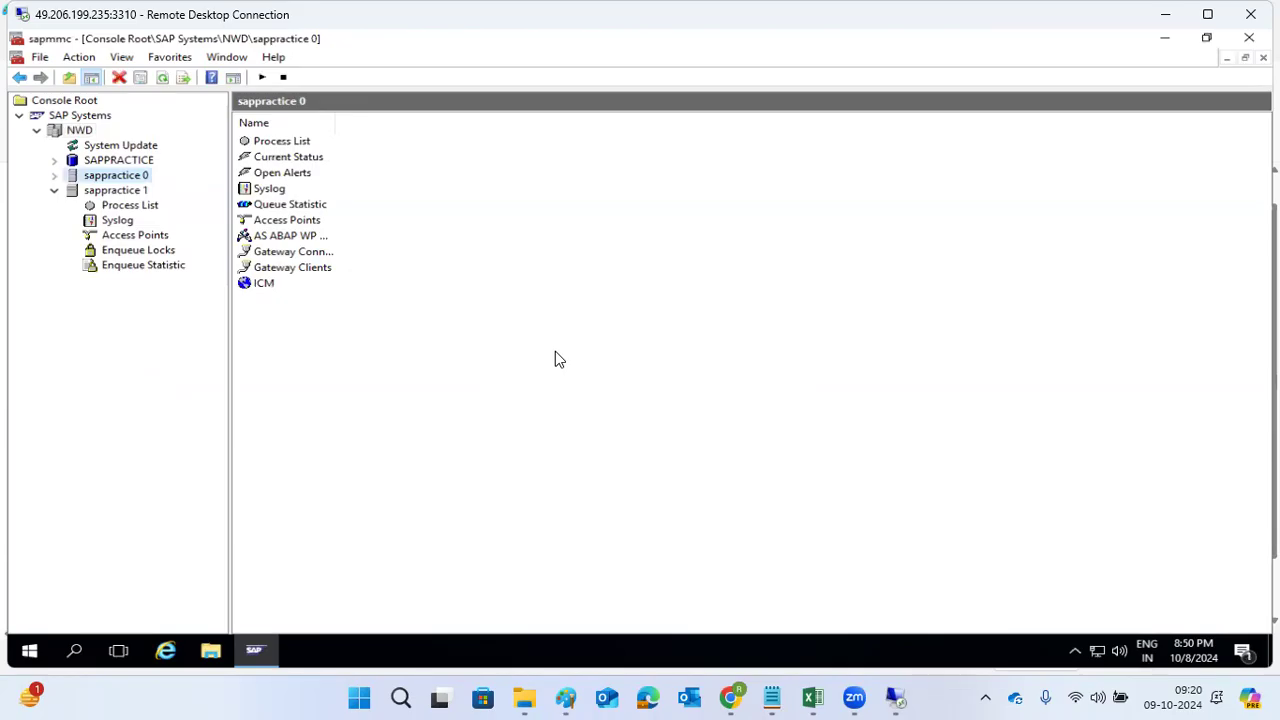
Refresh the console and examine the message server and enqueue server processes of sappractice 1.
left_click(160, 80)
left_click(106, 205)
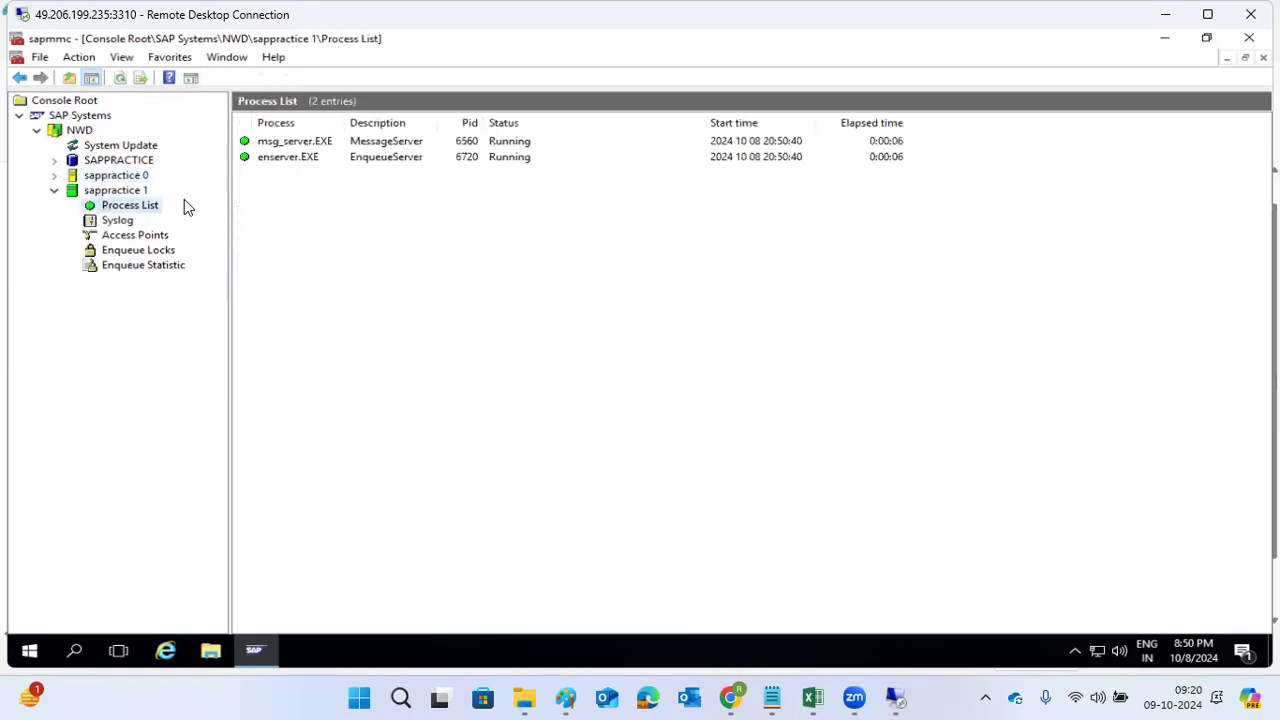
left_click(282, 145)
left_click(280, 158)
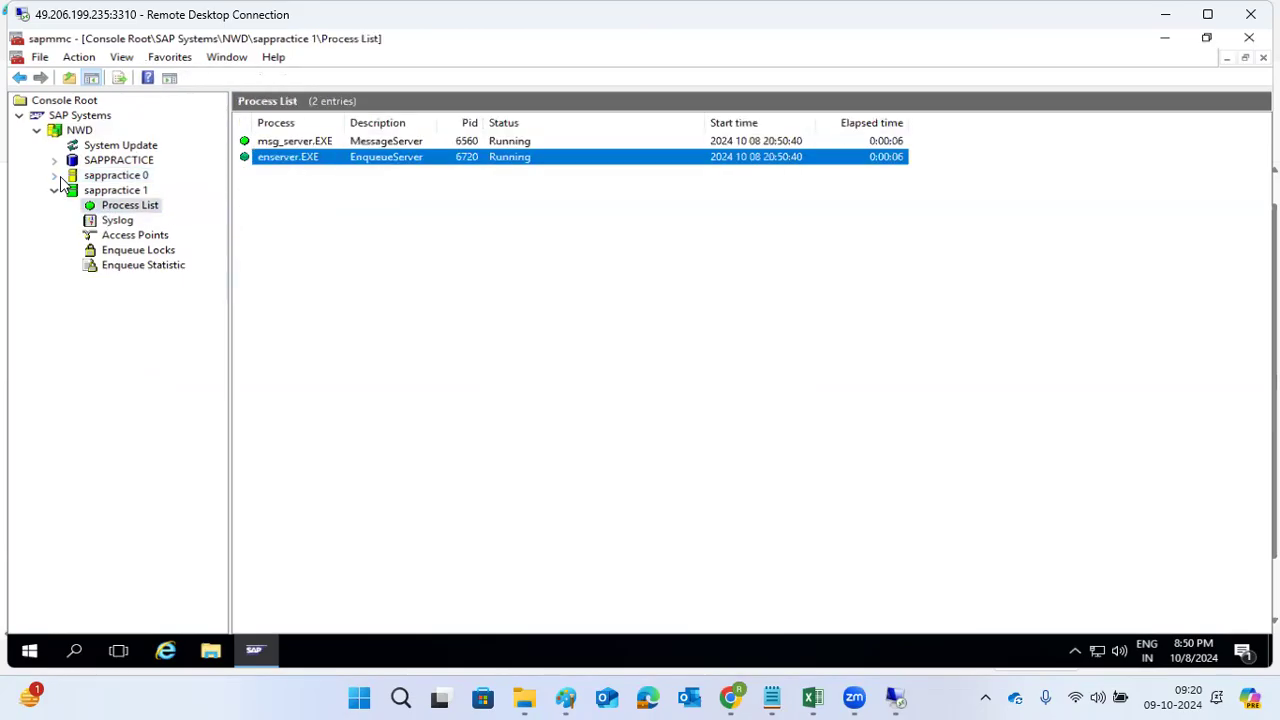
Refresh the process list of sappractice 0 and examine its IGS watchdog, gateway and ICM processes.
left_click(55, 176)
left_click(107, 196)
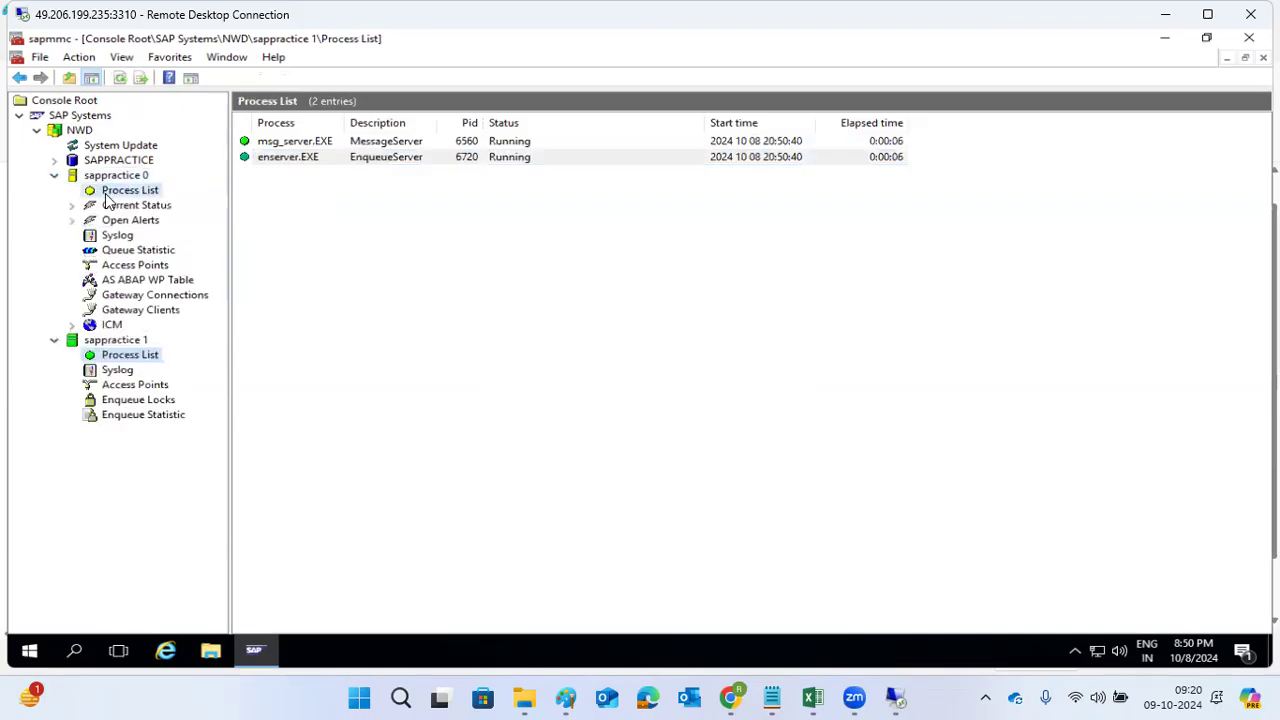
left_click(124, 83)
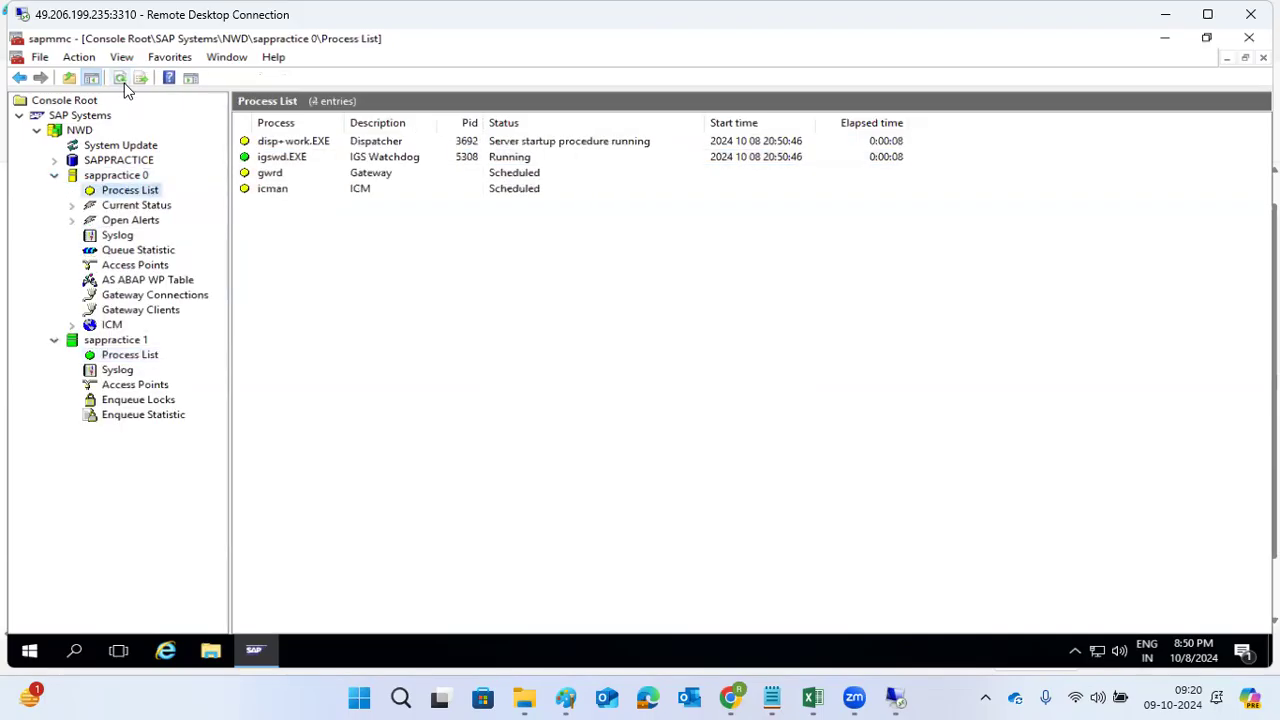
left_click(290, 159)
left_click(275, 178)
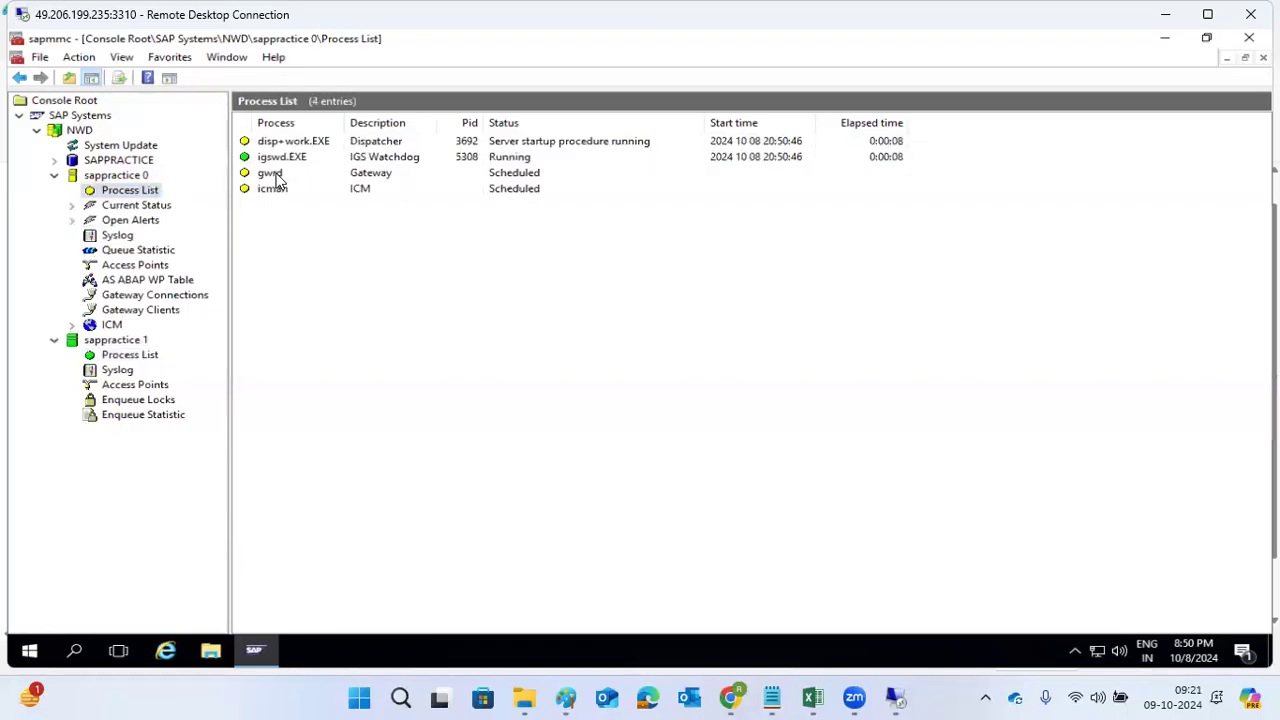
left_click(278, 192)
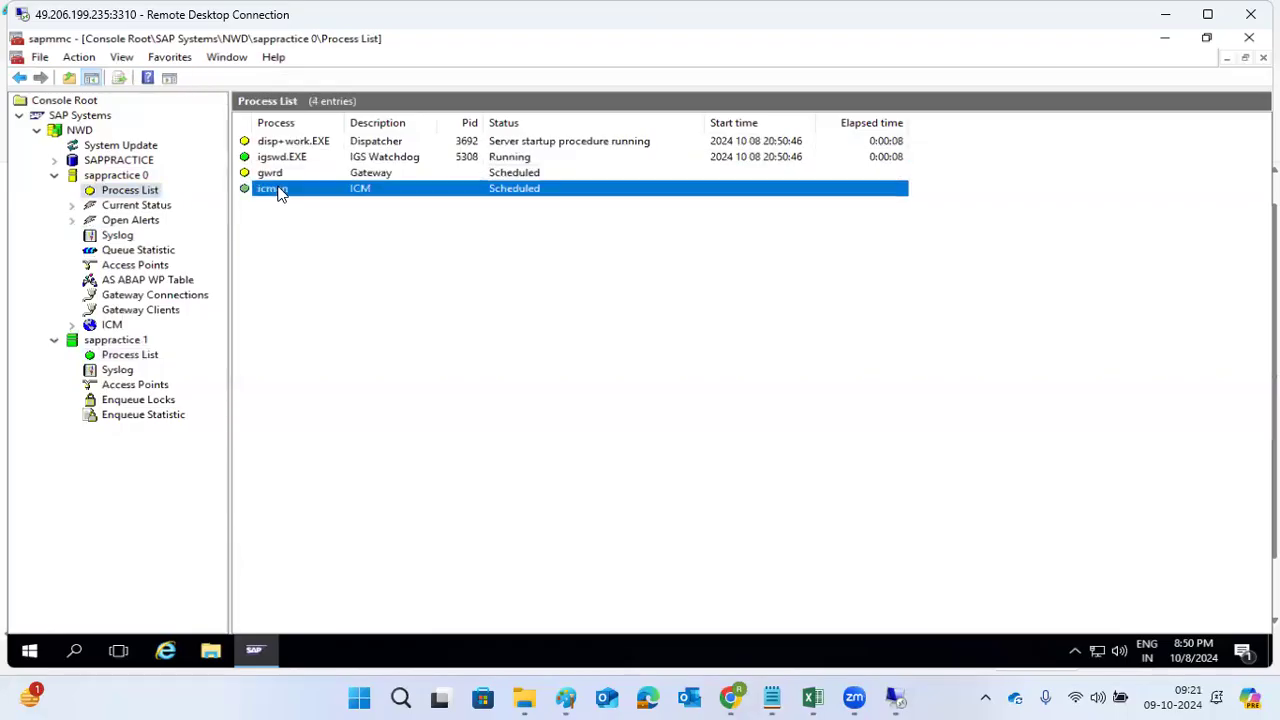
Open the AS ABAP WP Table of sappractice 0 and examine its dialog, background and spool work processes.
left_click(160, 280)
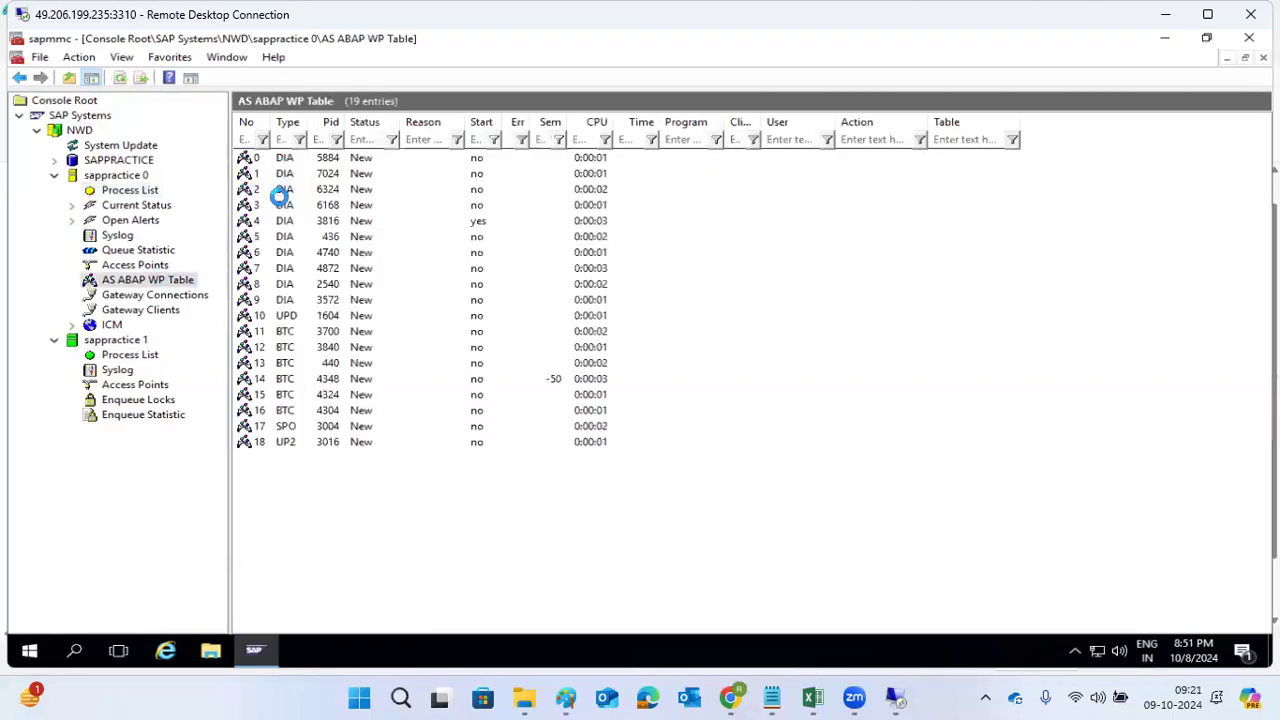
left_click(284, 300)
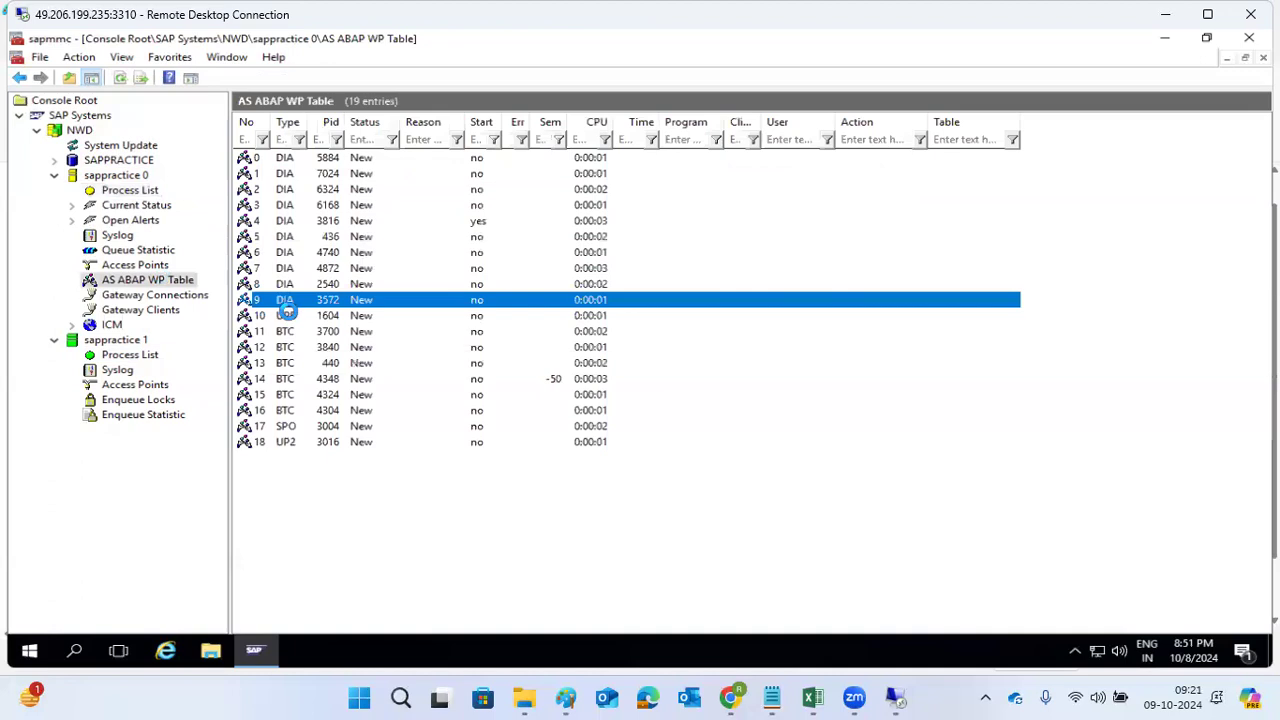
left_click(285, 364)
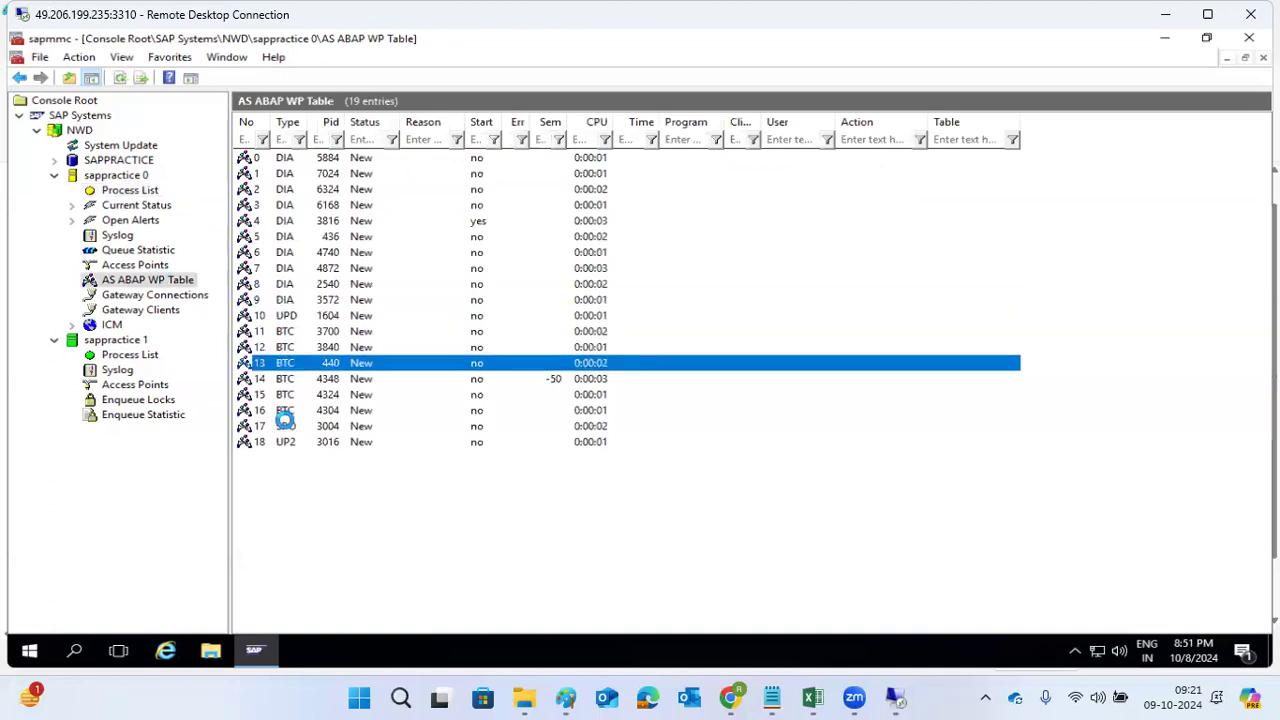
left_click(285, 425)
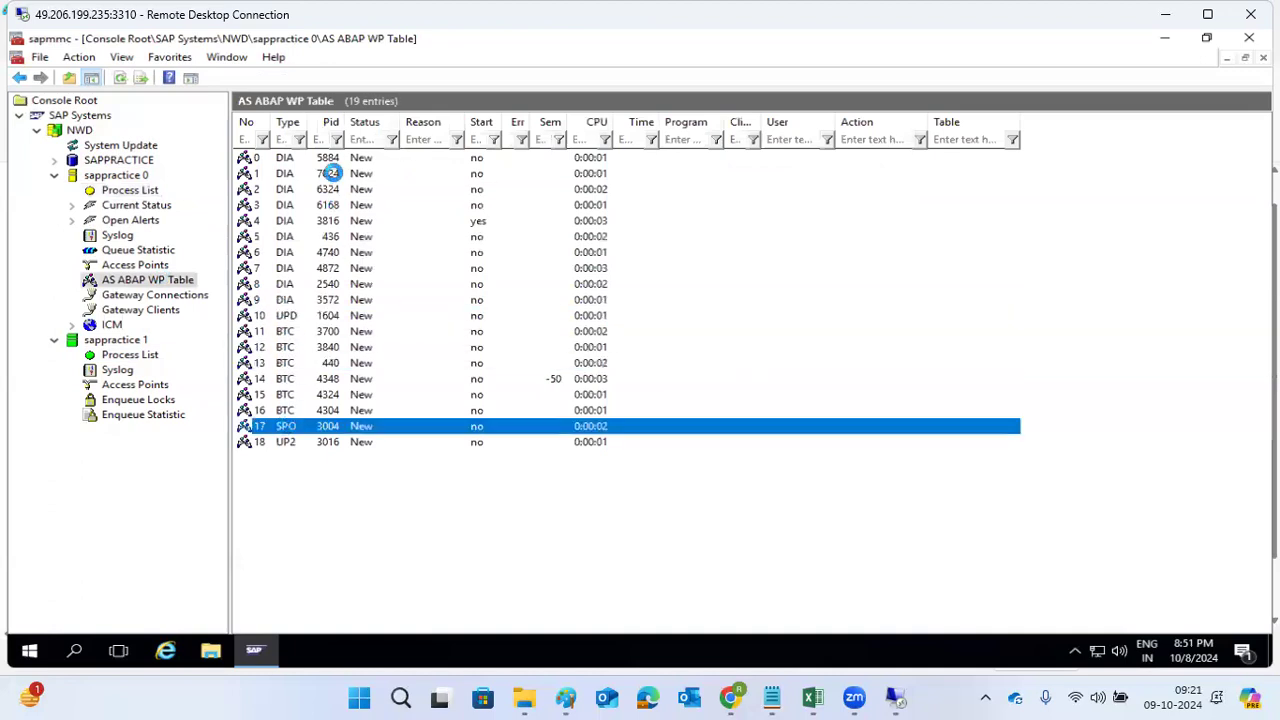
left_click(286, 283)
left_click(284, 360)
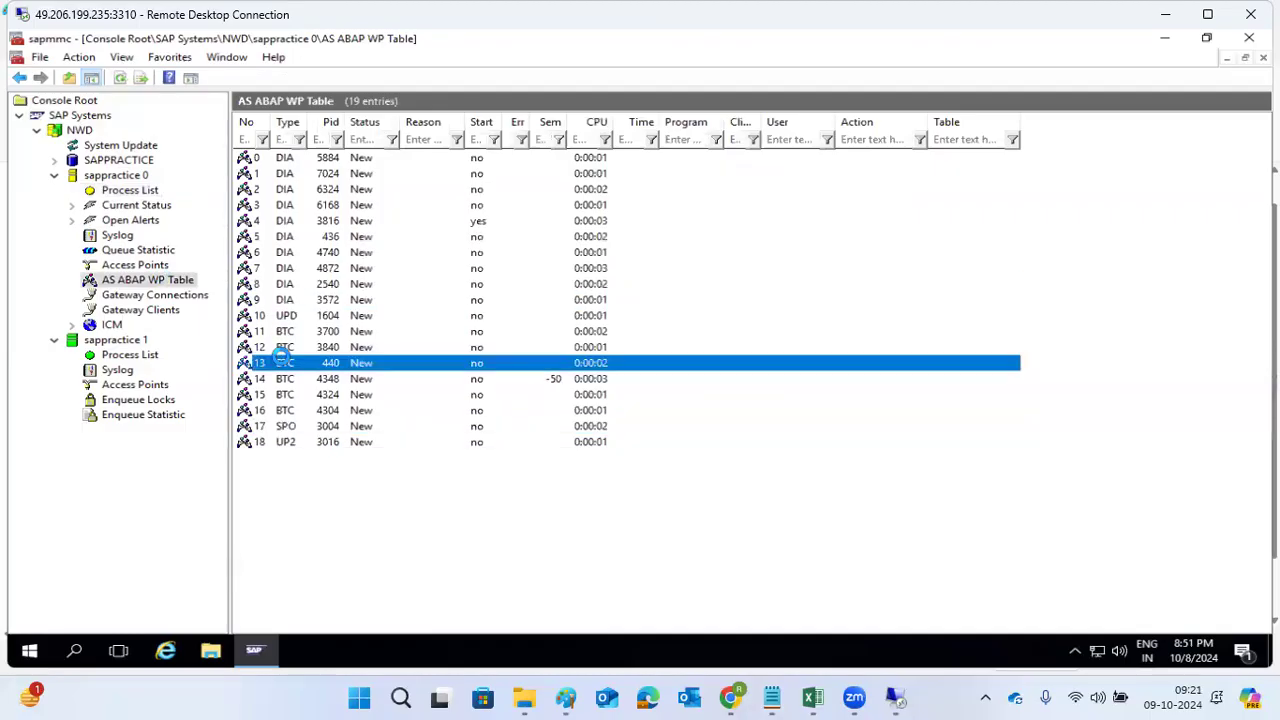
left_click(283, 268)
left_click(283, 363)
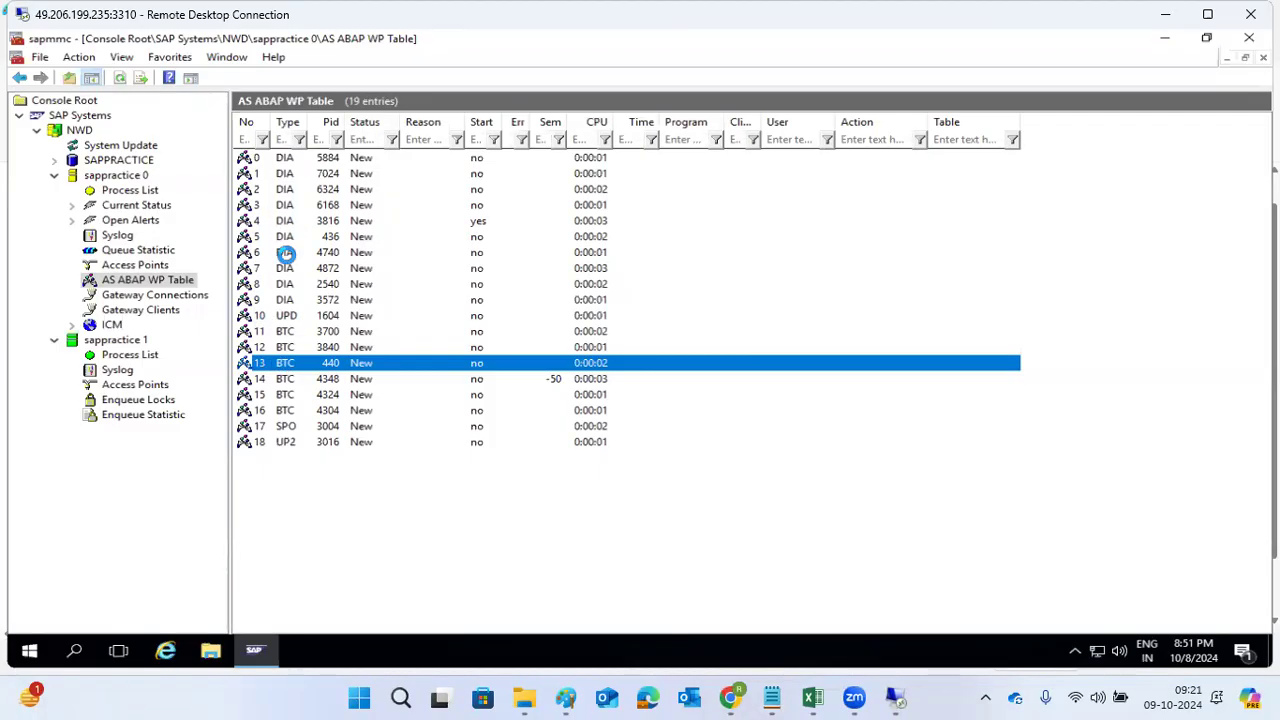
Recheck the refreshed process list of sappractice 0 and collapse that instance.
left_click(128, 188)
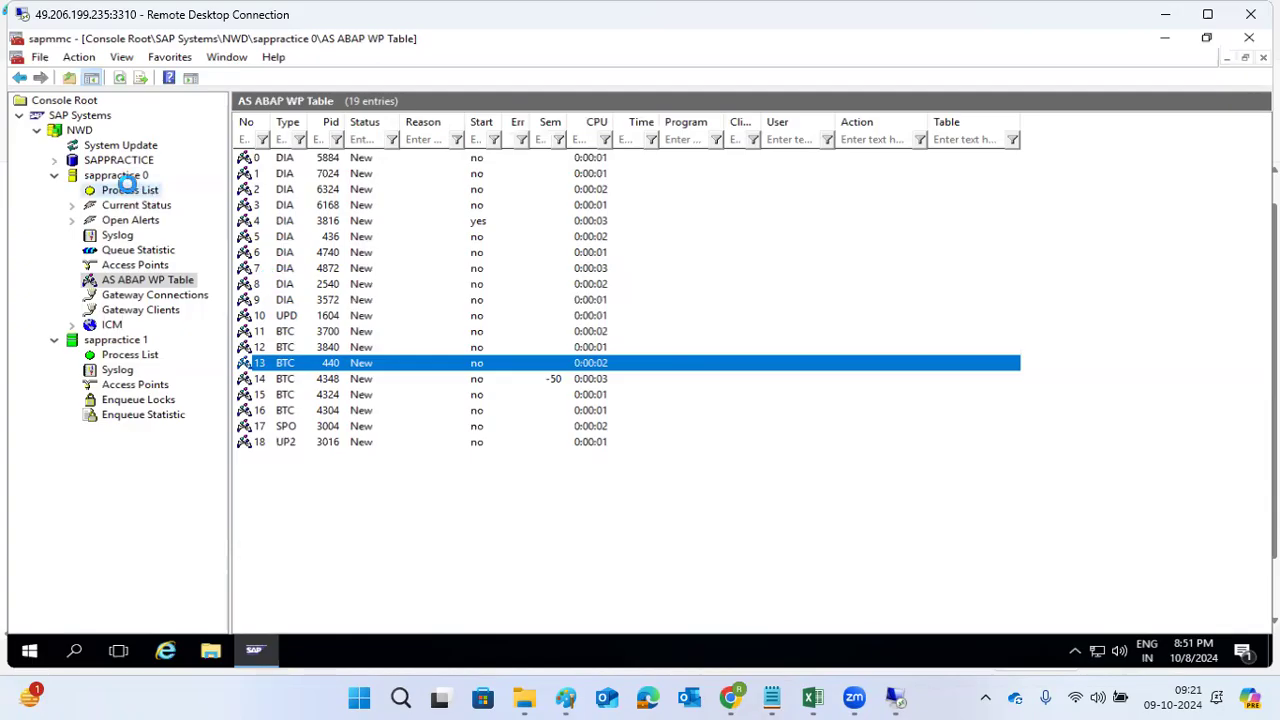
left_click(123, 79)
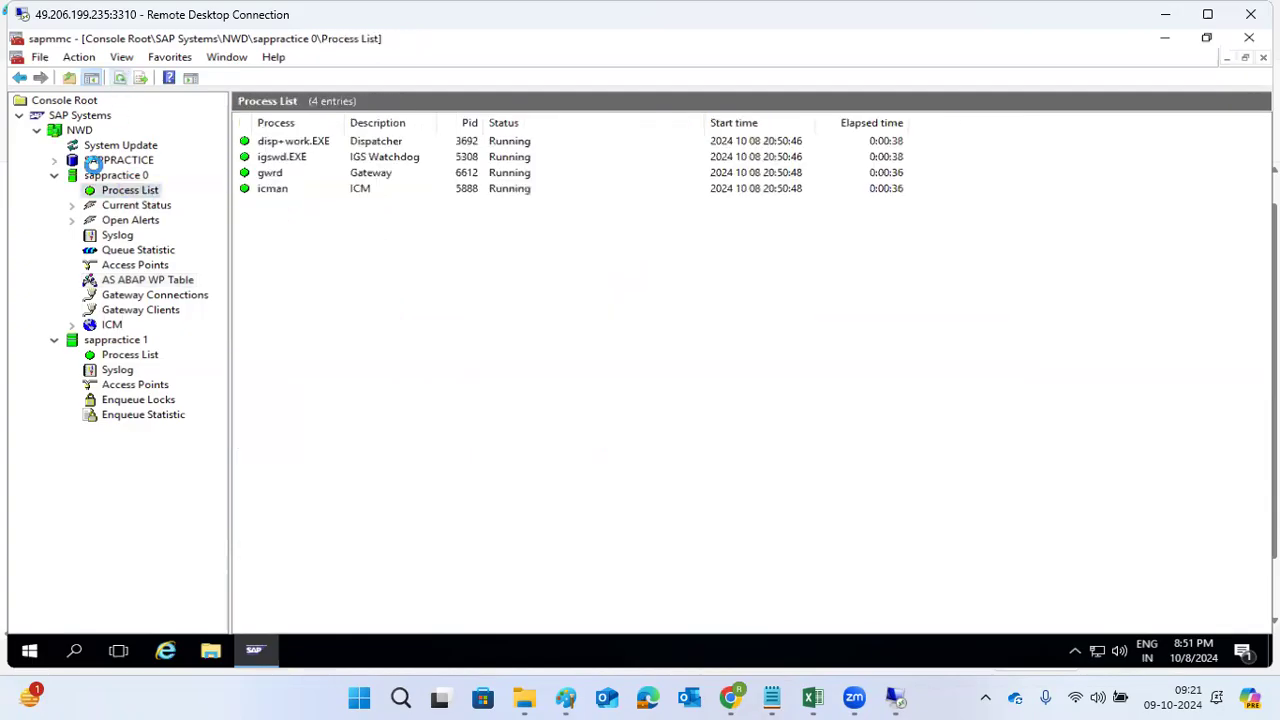
left_click(55, 177)
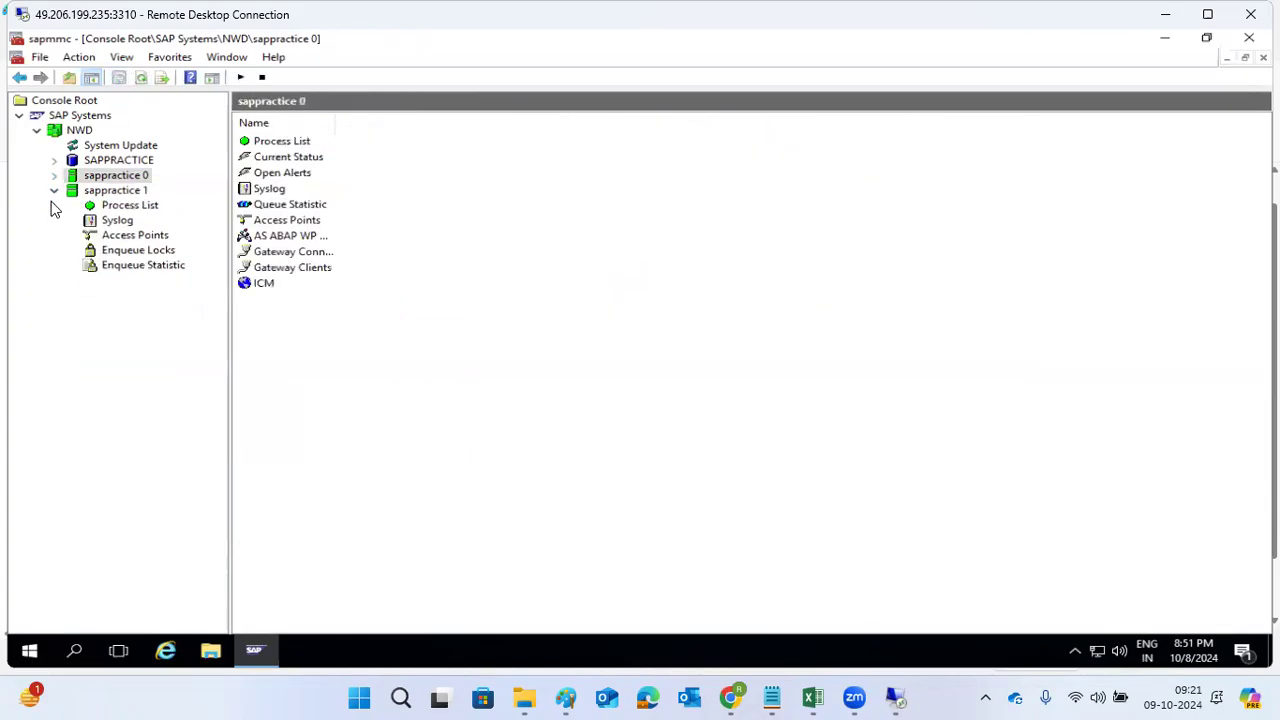
Review the process list of sappractice 1 and the start, stop and restart options available for system NWD.
left_click(54, 190)
left_click(54, 175)
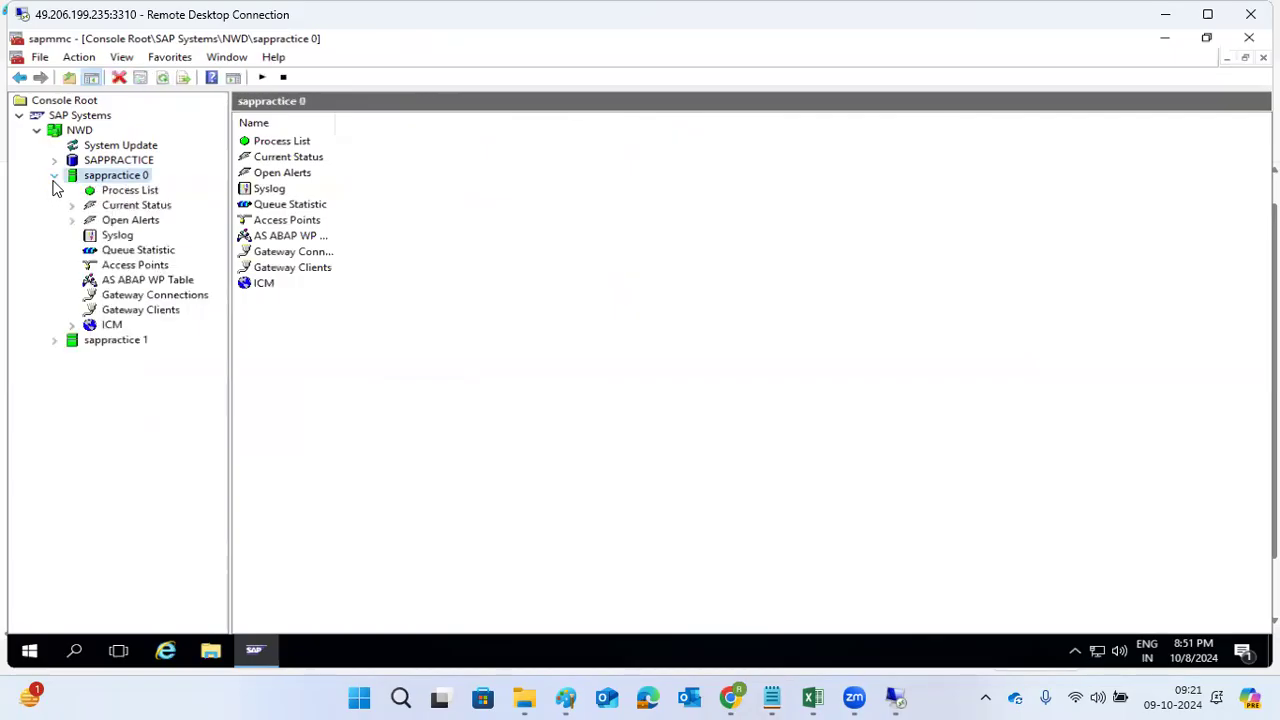
left_click(54, 340)
left_click(112, 356)
left_click(54, 175)
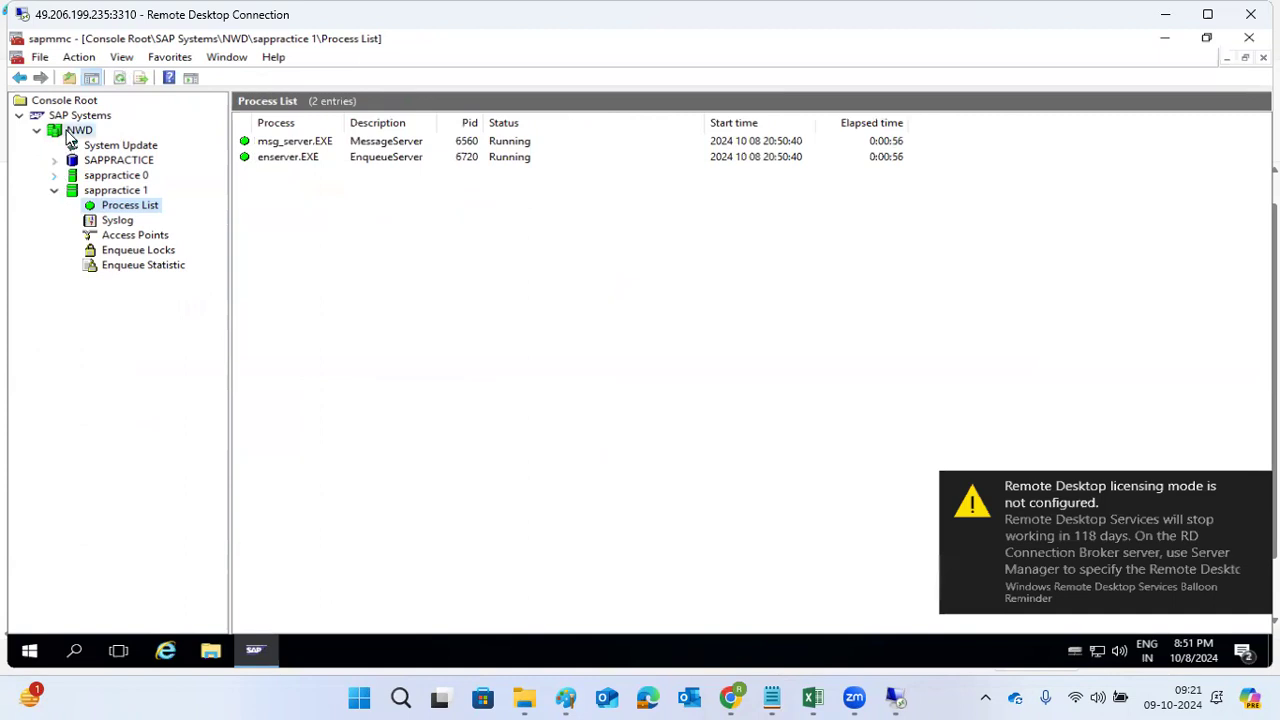
right_click(72, 132)
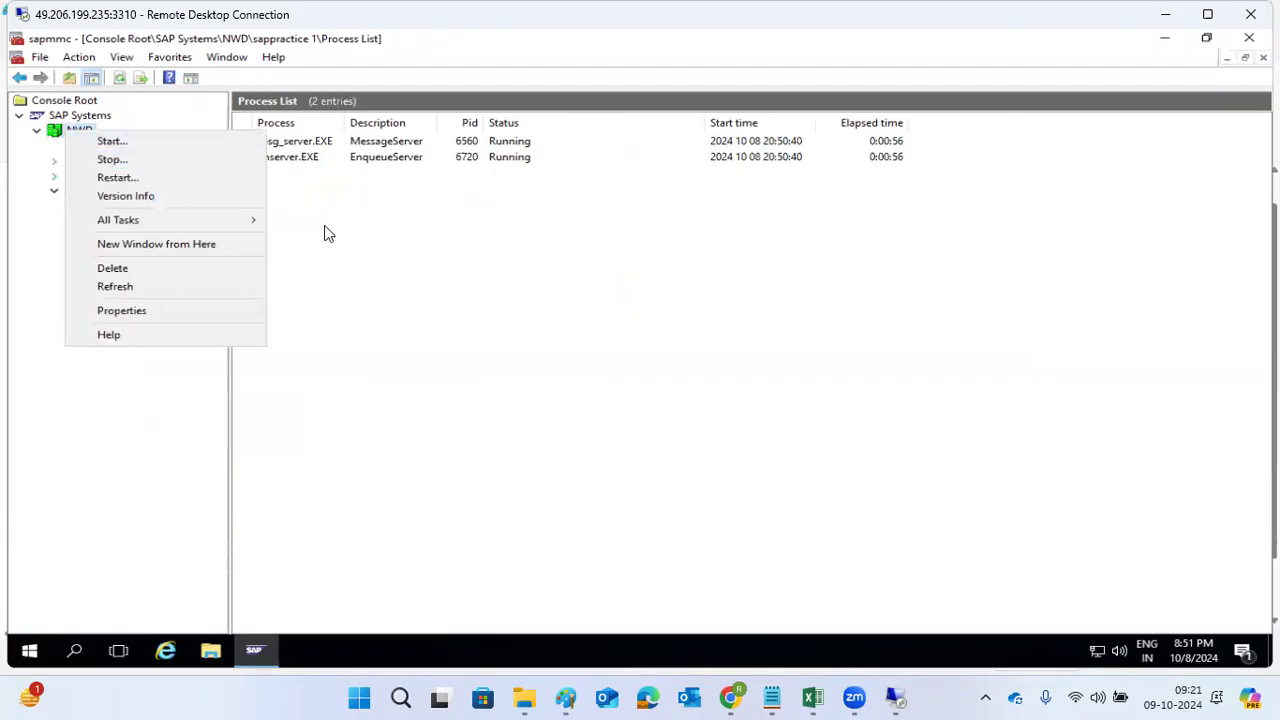
left_click(490, 344)
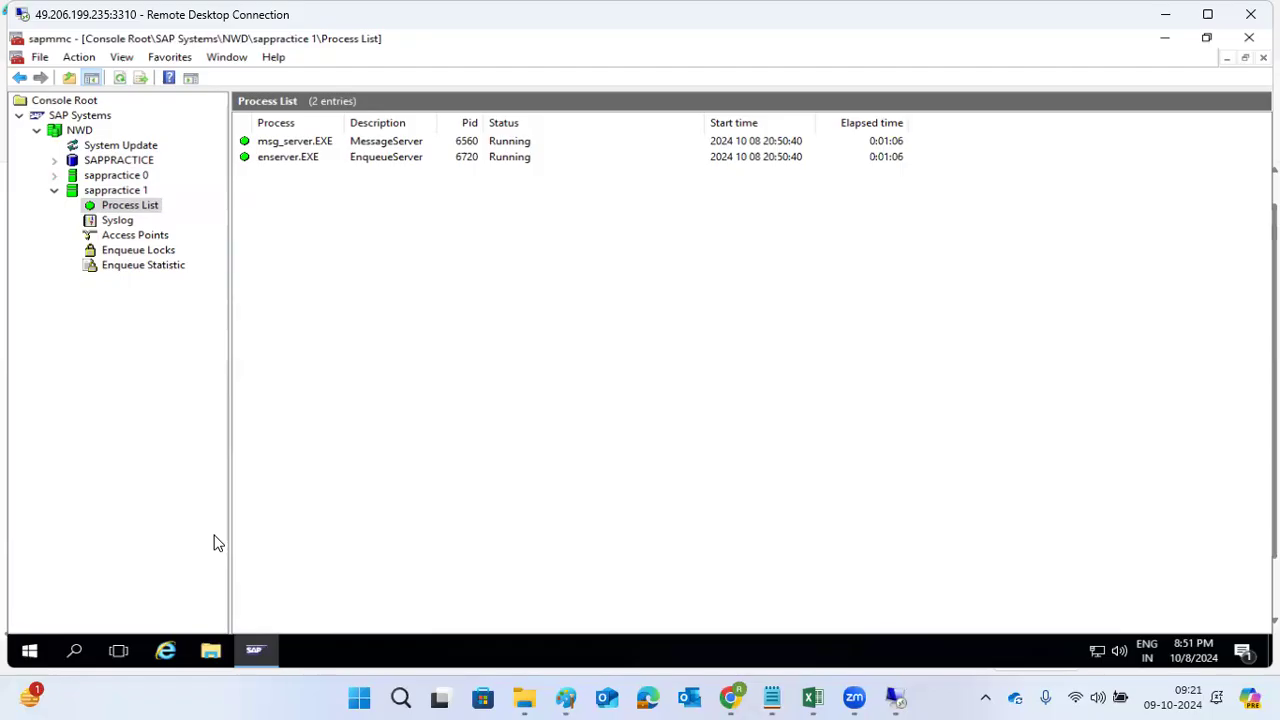
Switch to Paint, underline NWDADM, SID in SIDADM, and the SAP* and DDIC users in orange, then return to the 49.206.199.235:3310 remote session.
left_click(565, 697)
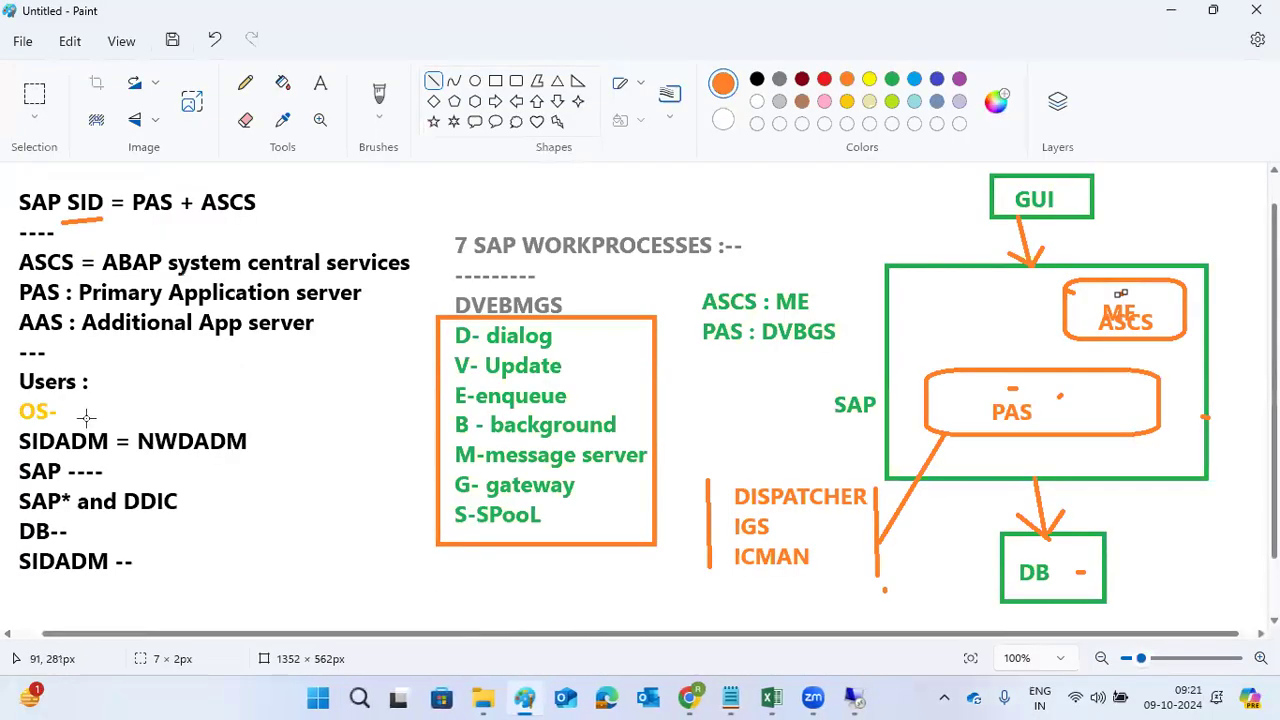
left_click_drag(145, 461, 245, 459)
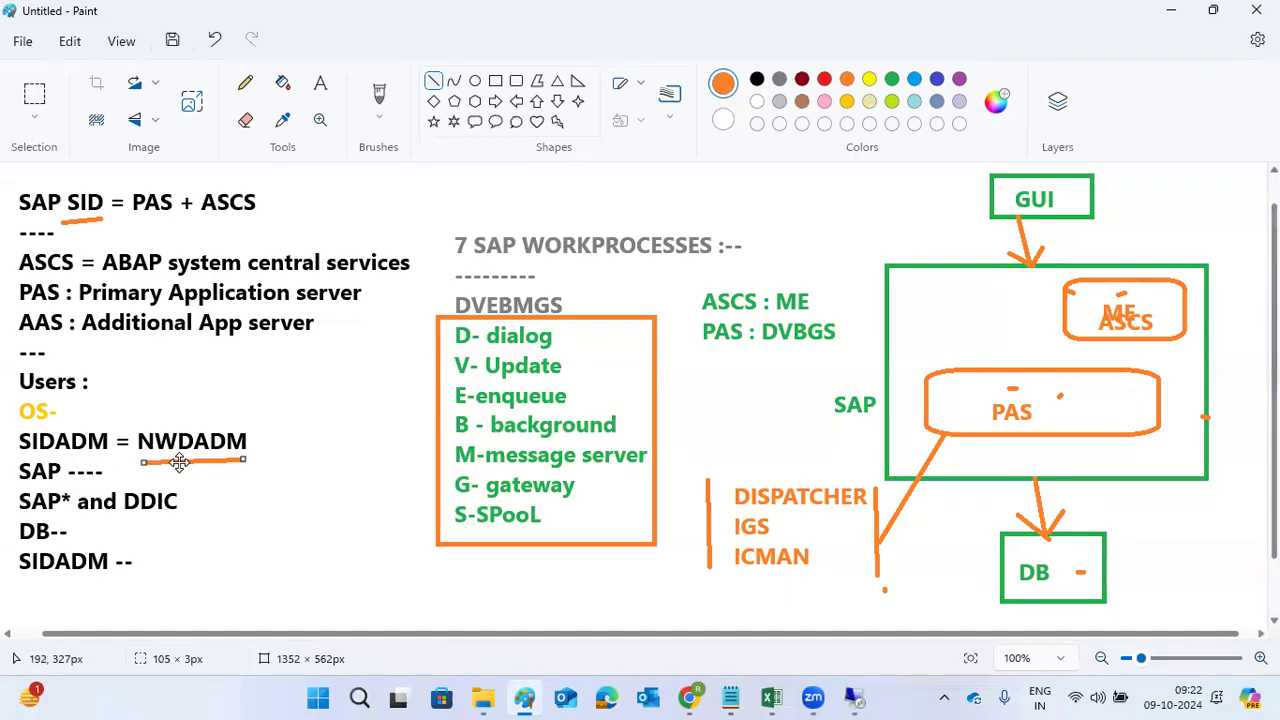
left_click_drag(24, 456, 70, 452)
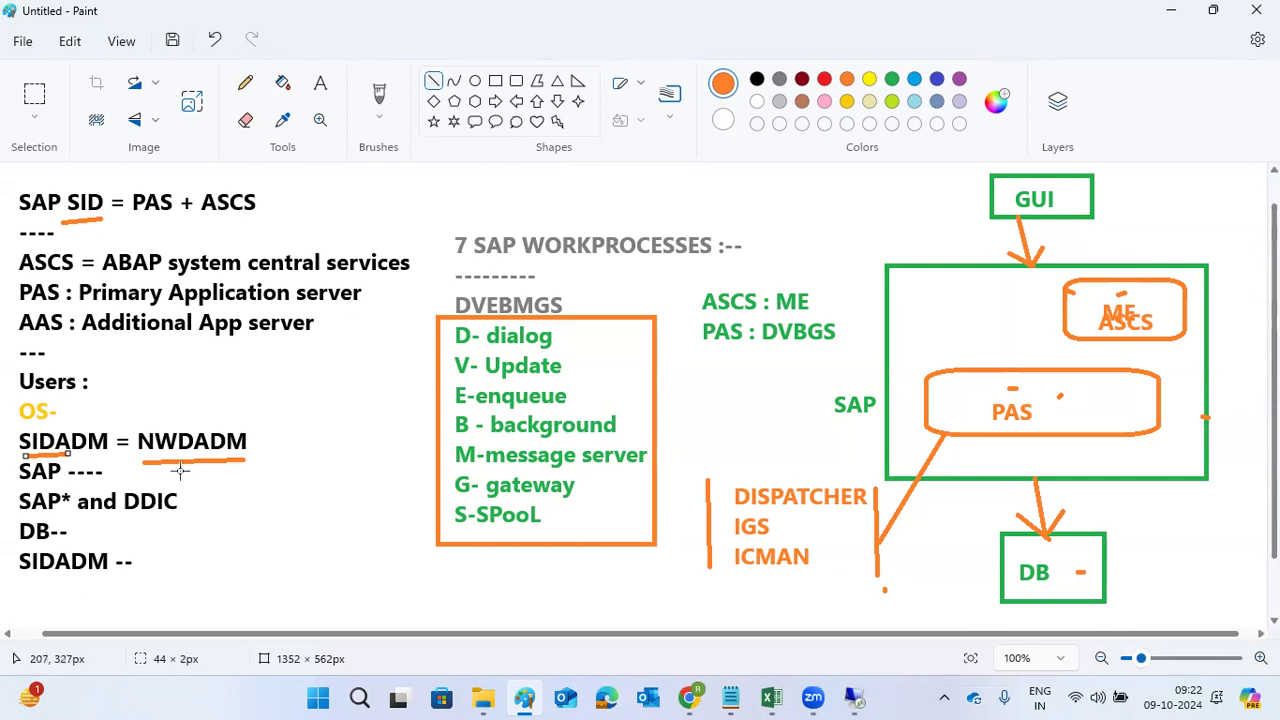
left_click_drag(35, 513, 135, 513)
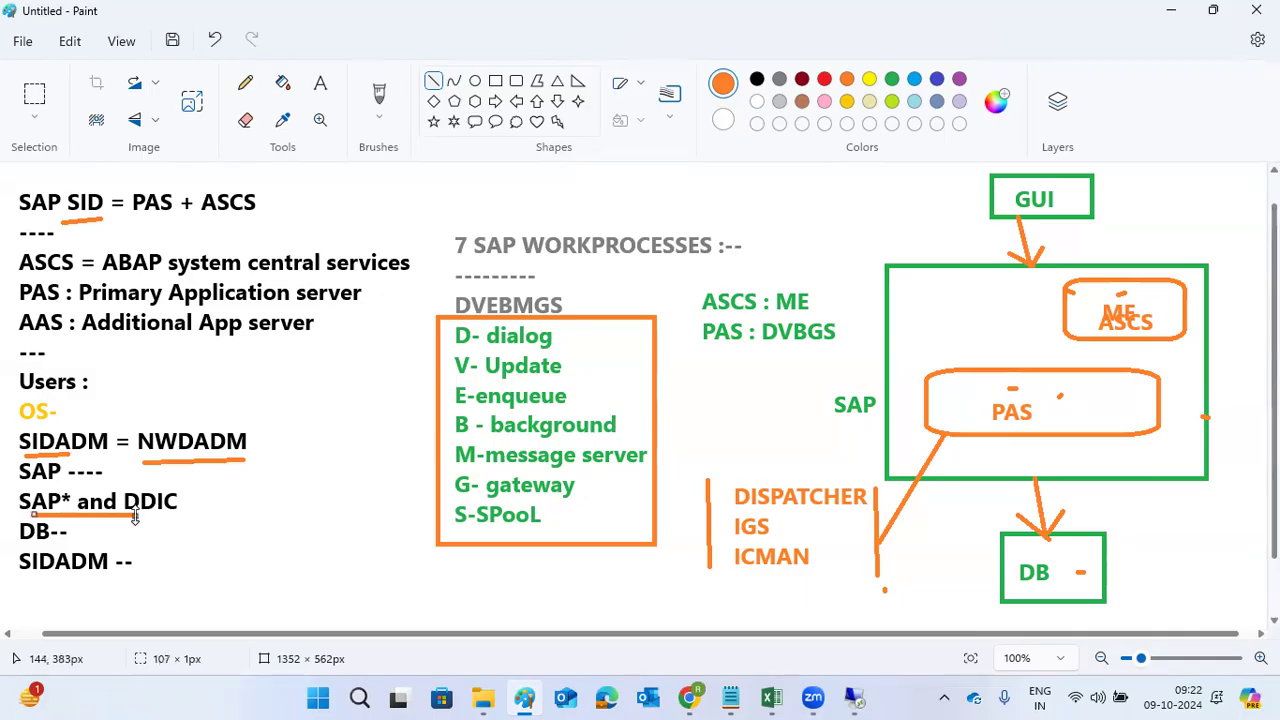
left_click(71, 580)
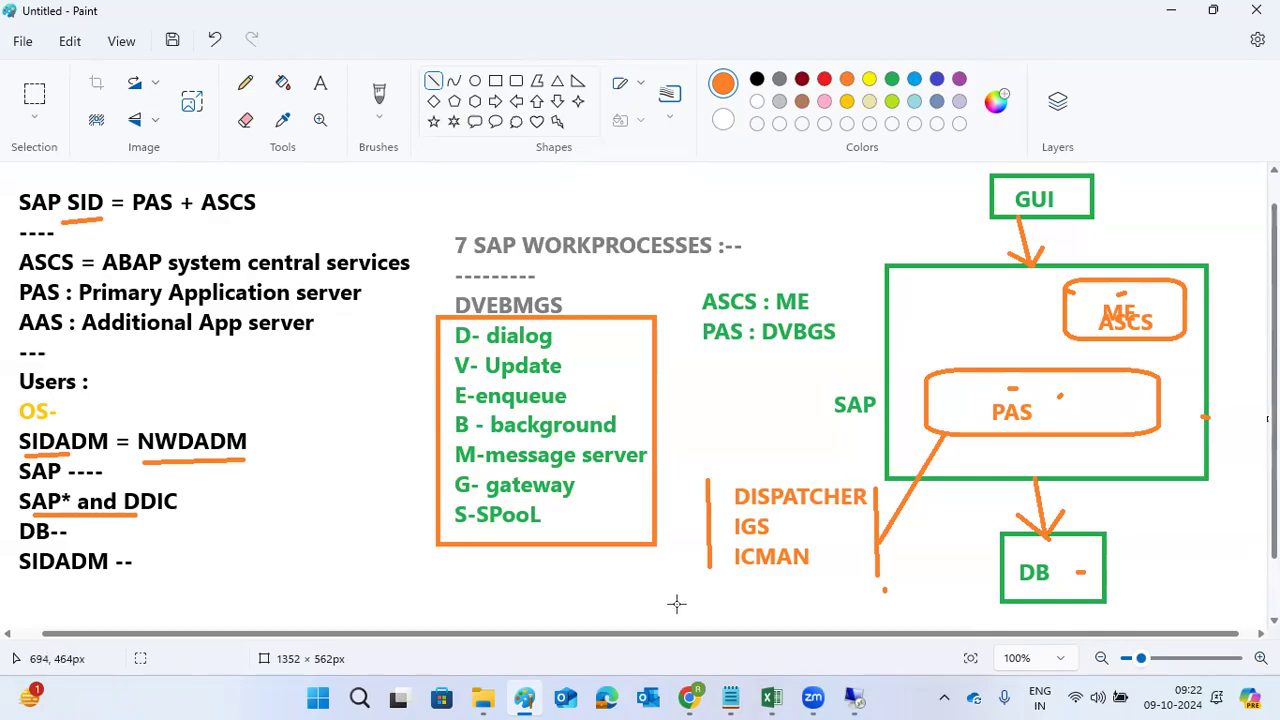
mouse_move(842, 695)
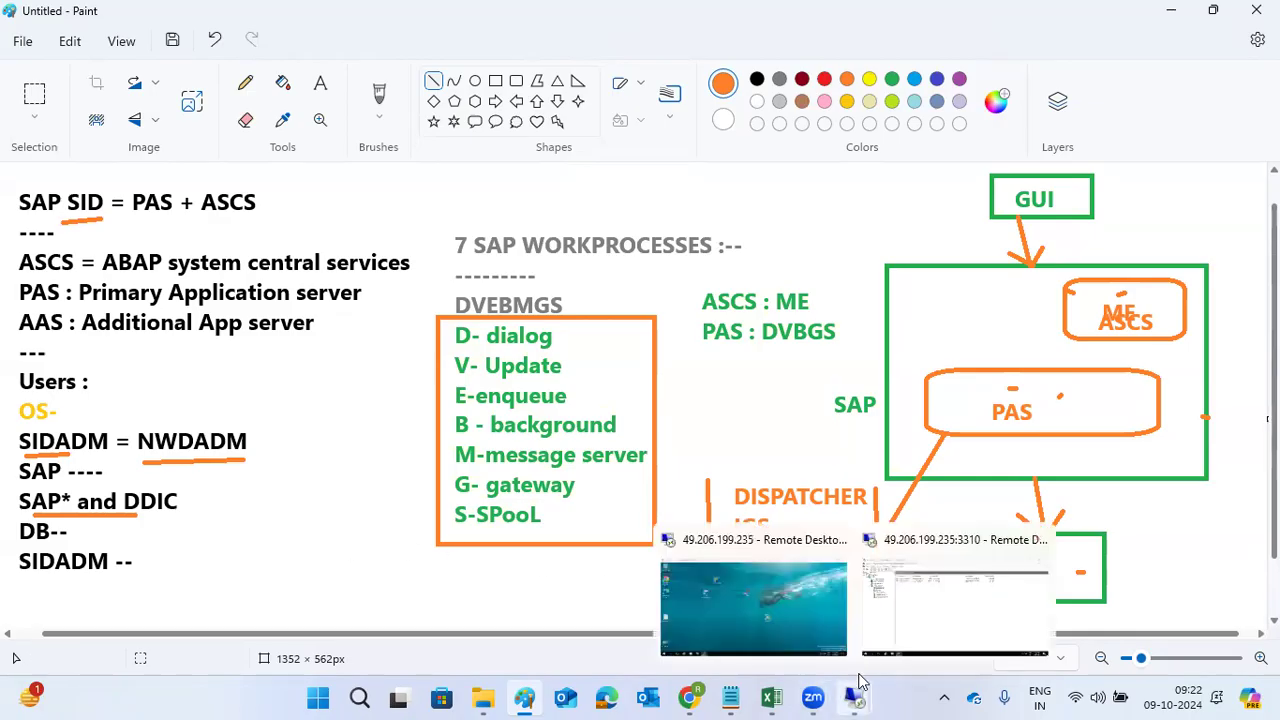
left_click(909, 587)
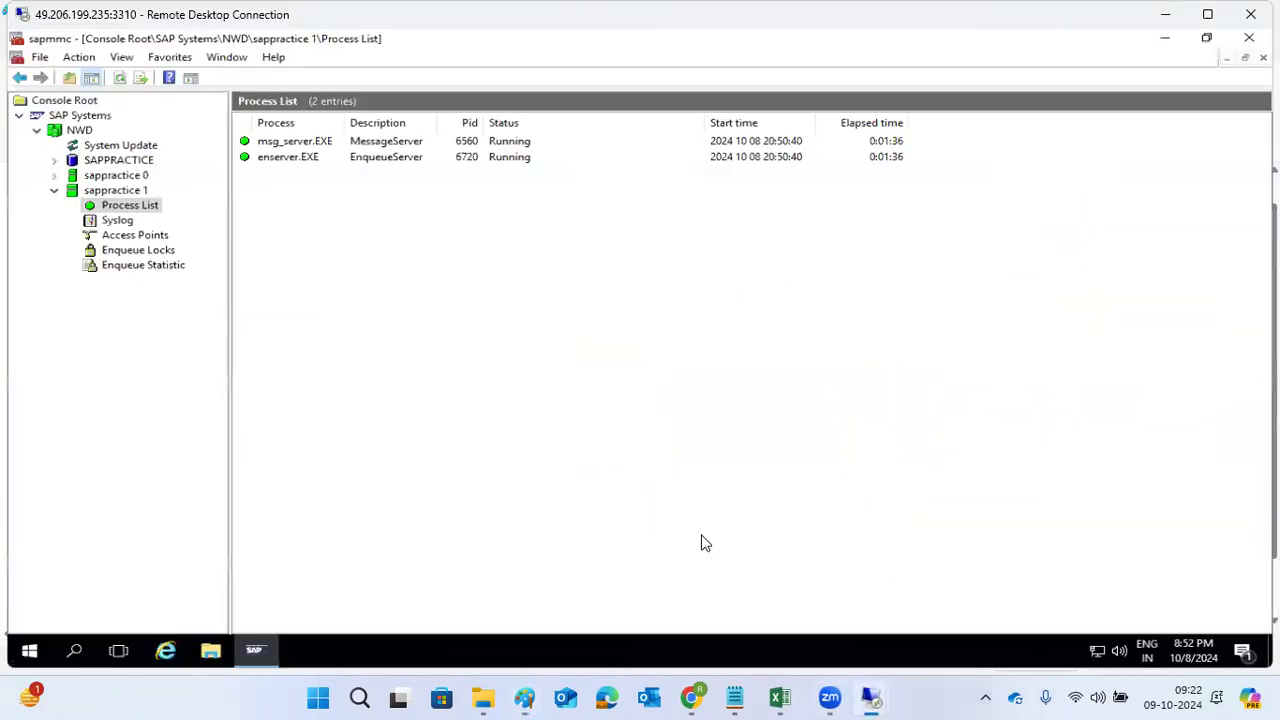
Expand the sappractice 0 instance and display its process list.
left_click(54, 176)
left_click(110, 191)
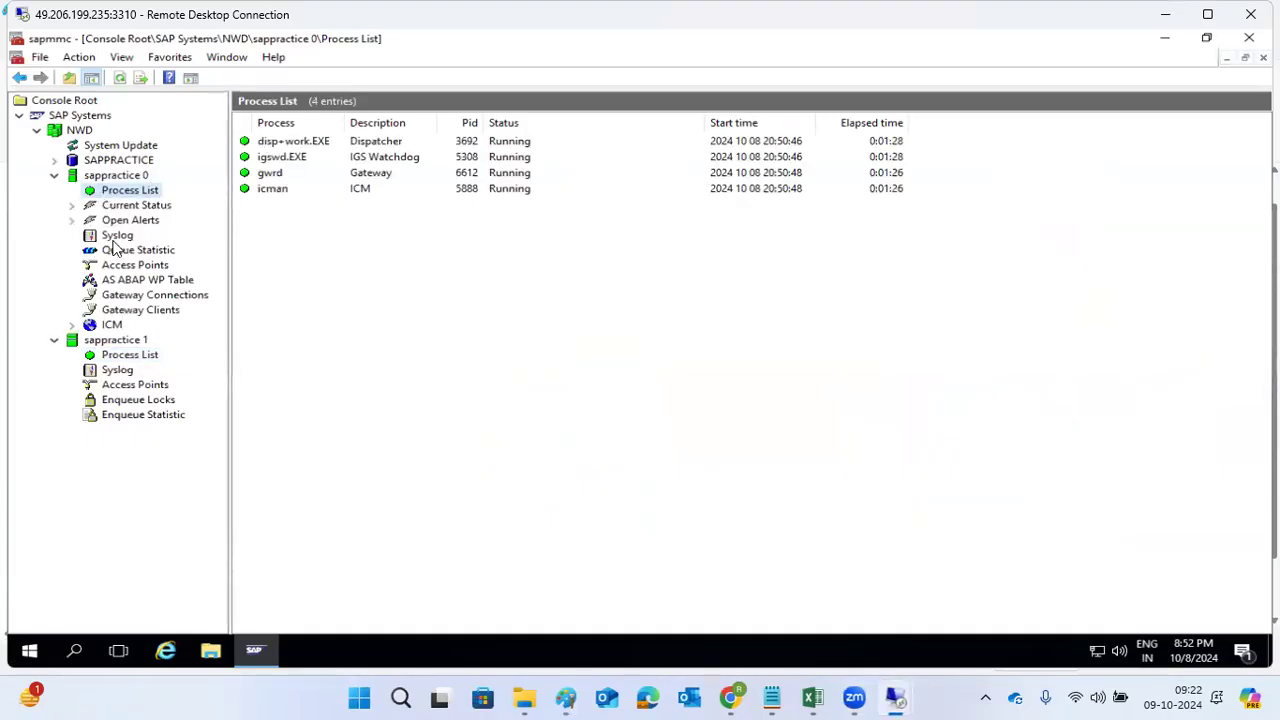
left_click(567, 698)
left_click_drag(807, 312, 821, 296)
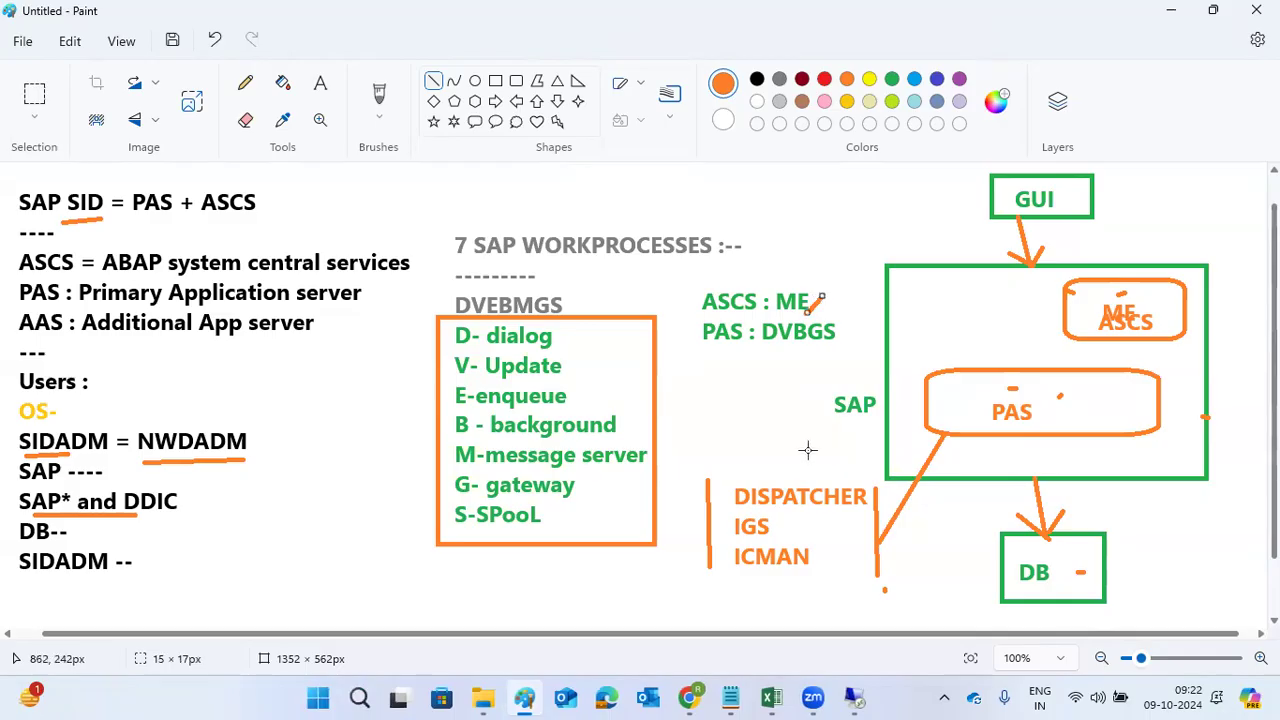
mouse_move(855, 698)
left_click(935, 607)
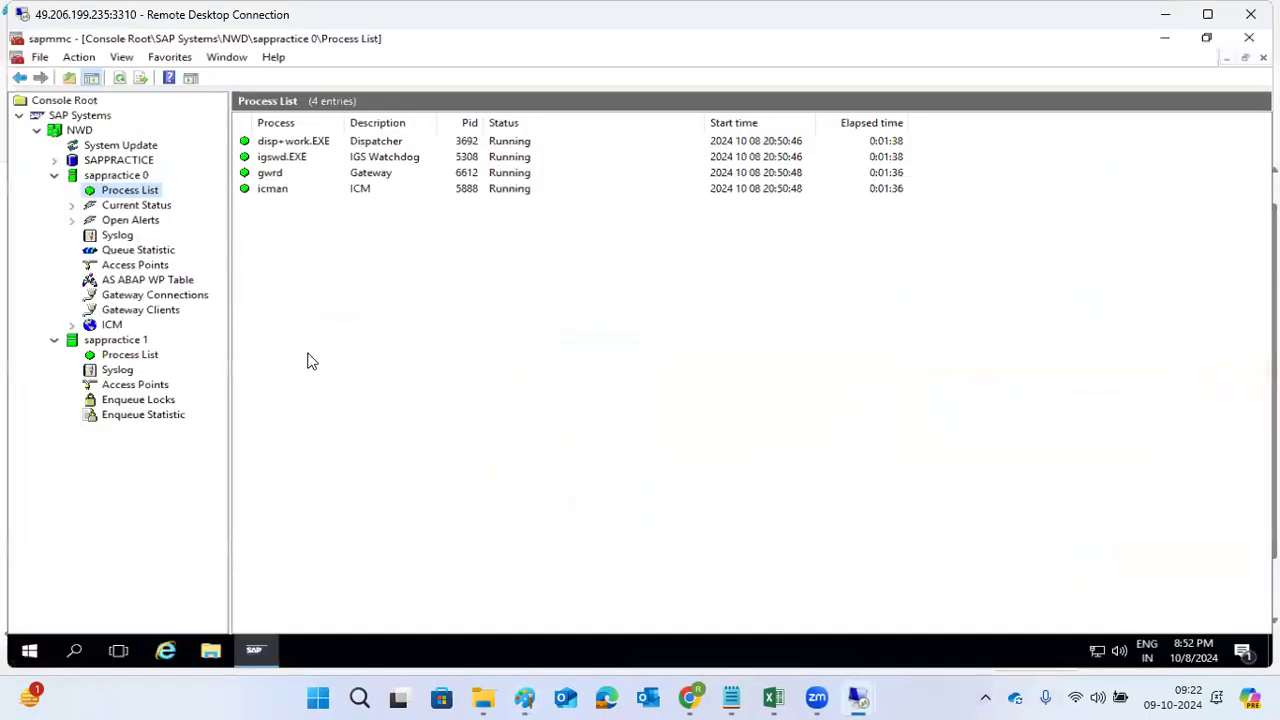
Check the message server and enqueue server entries in the process list of sappractice 1.
left_click(118, 357)
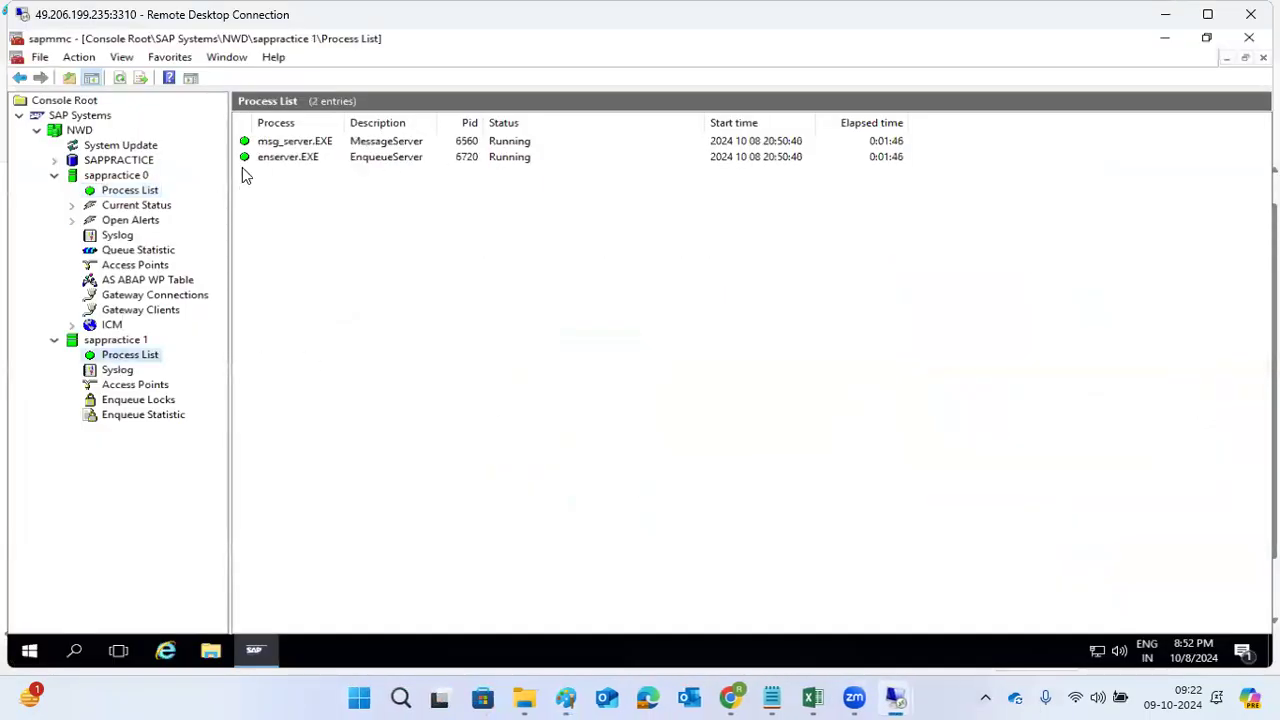
left_click(278, 160)
left_click(112, 342)
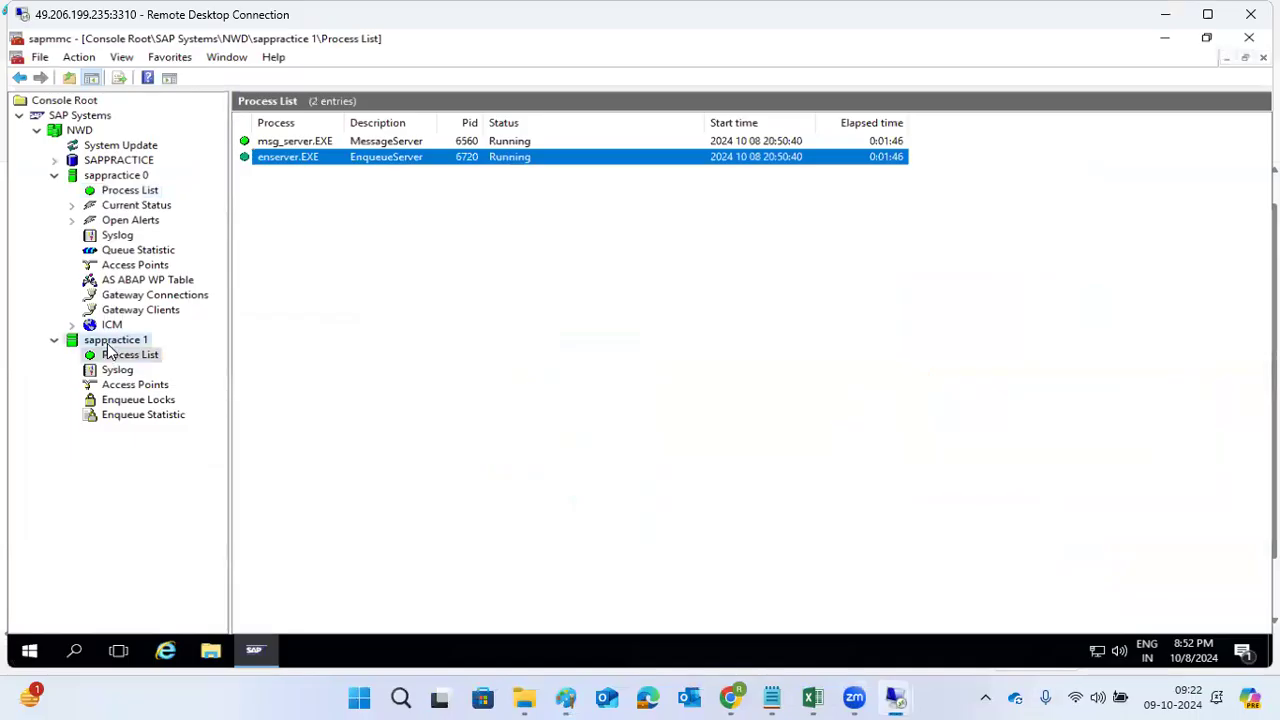
Examine the dialog and background work processes in the AS ABAP WP Table of sappractice 0.
left_click(112, 281)
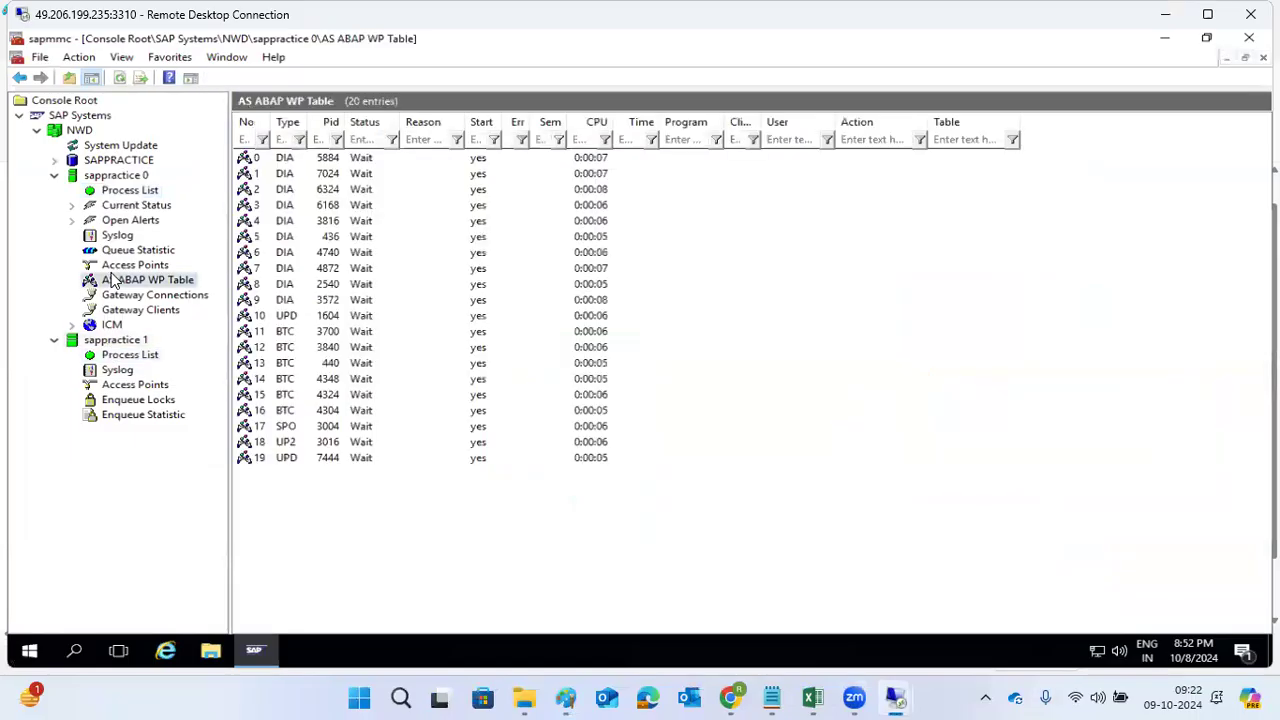
left_click(290, 205)
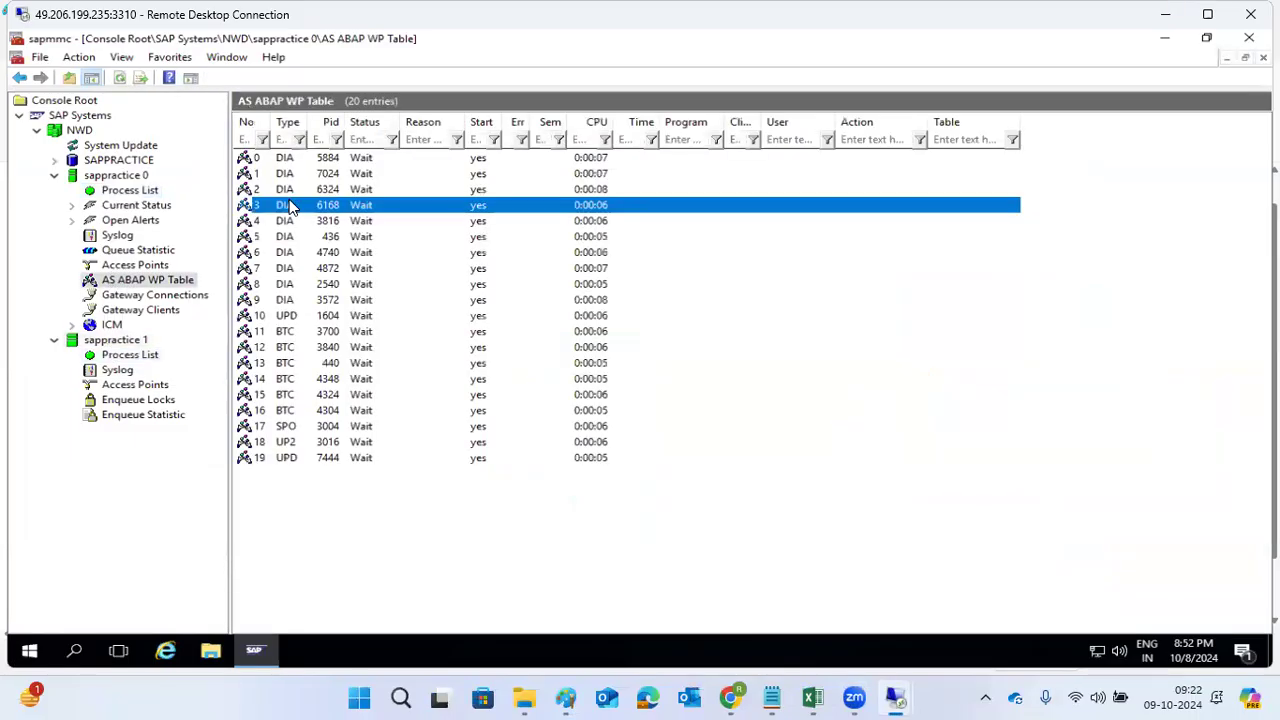
left_click(290, 348)
left_click(284, 379)
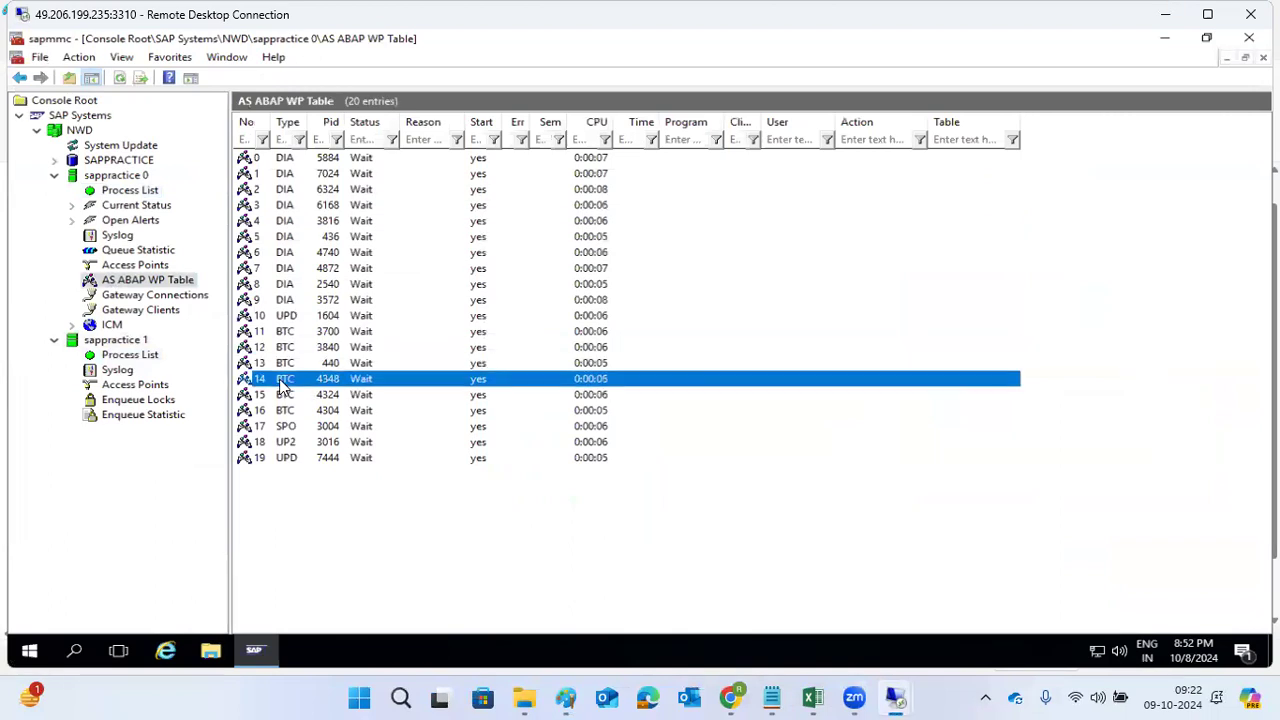
Go through the gateway, dispatcher, IGS watchdog and ICM entries in the process list of sappractice 0.
left_click(130, 193)
left_click(278, 175)
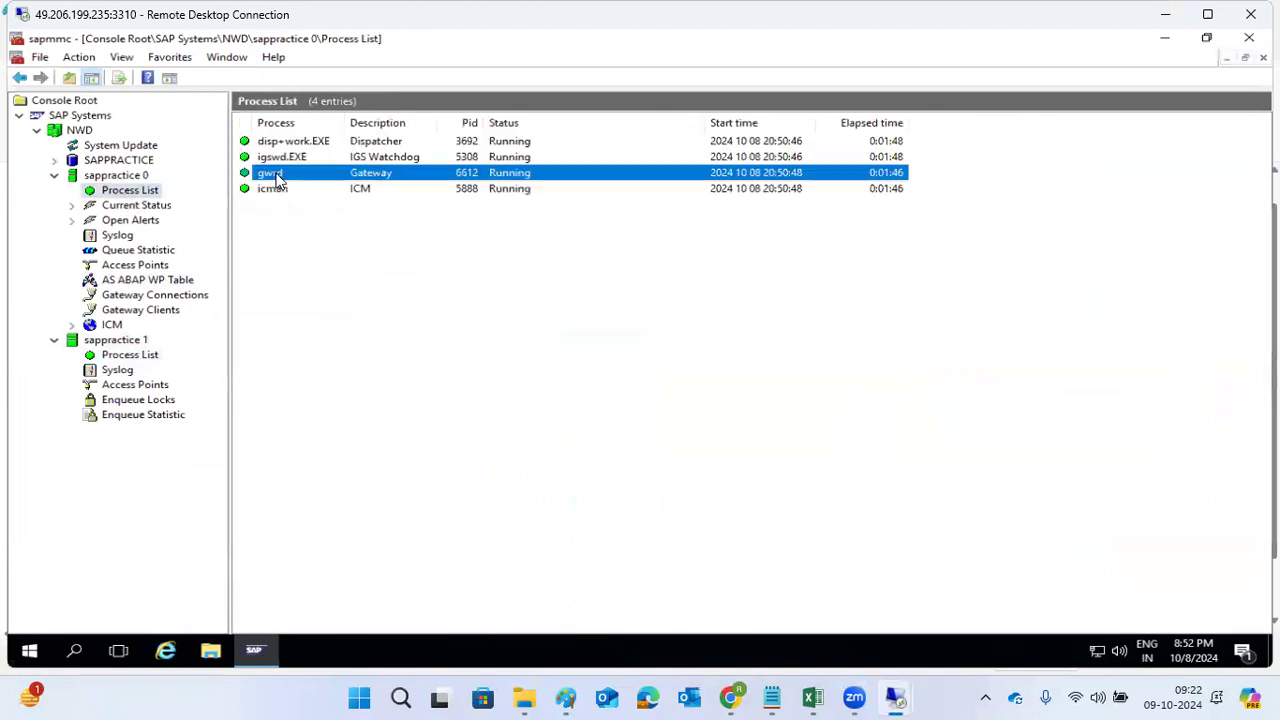
left_click(285, 144)
left_click(286, 158)
left_click(288, 190)
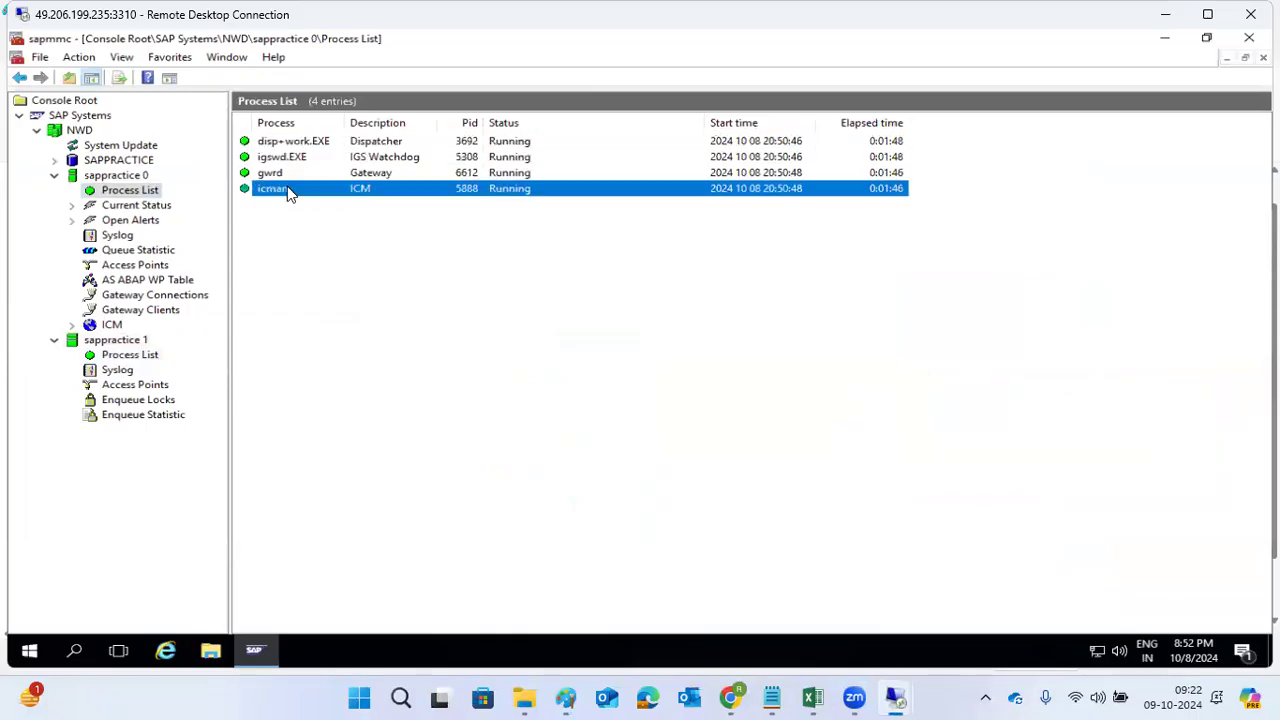
left_click(286, 145)
left_click(286, 158)
left_click(285, 189)
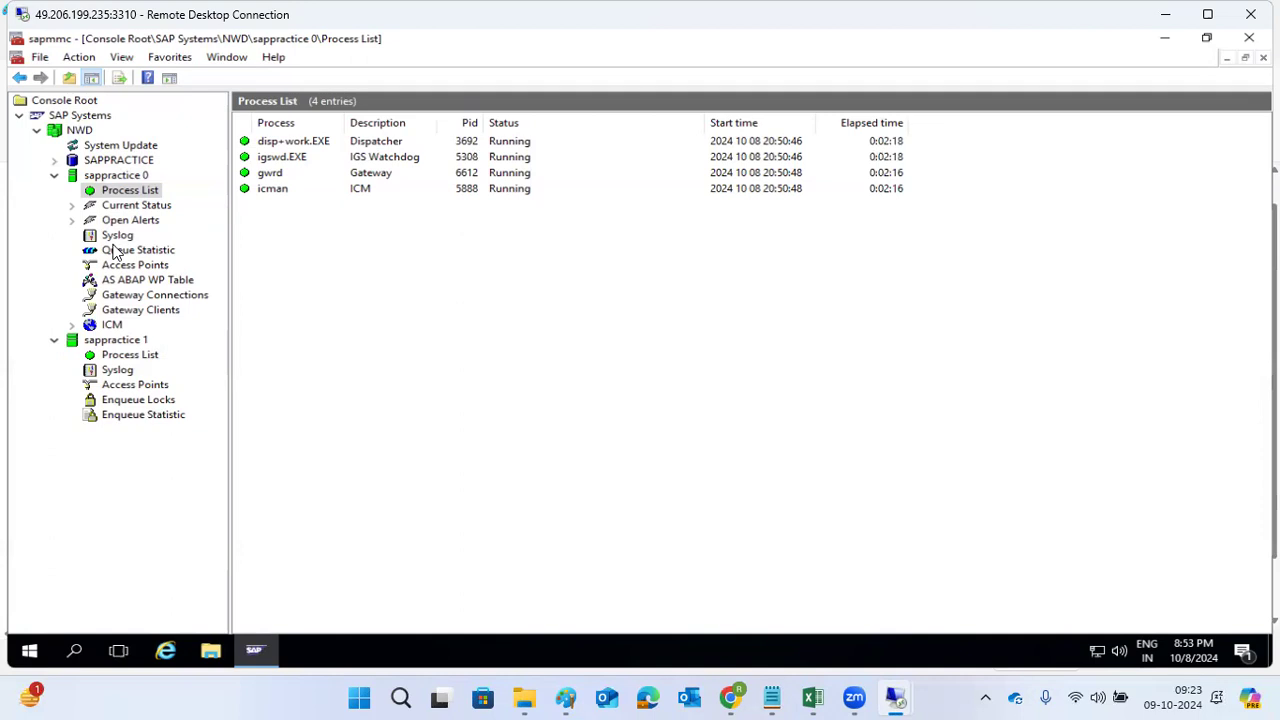
Collapse sappractice 0 and sappractice 1, and expand both instances again to review their nodes.
left_click(54, 175)
left_click(54, 190)
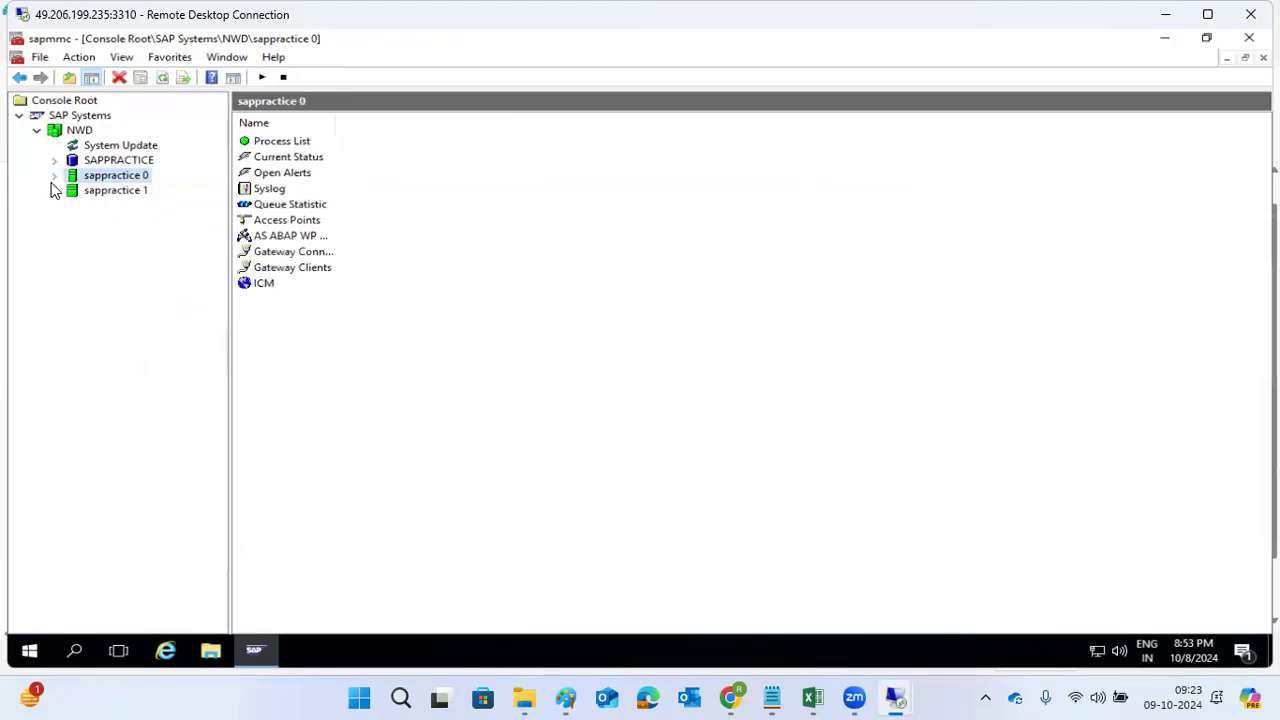
left_click(54, 175)
left_click(55, 341)
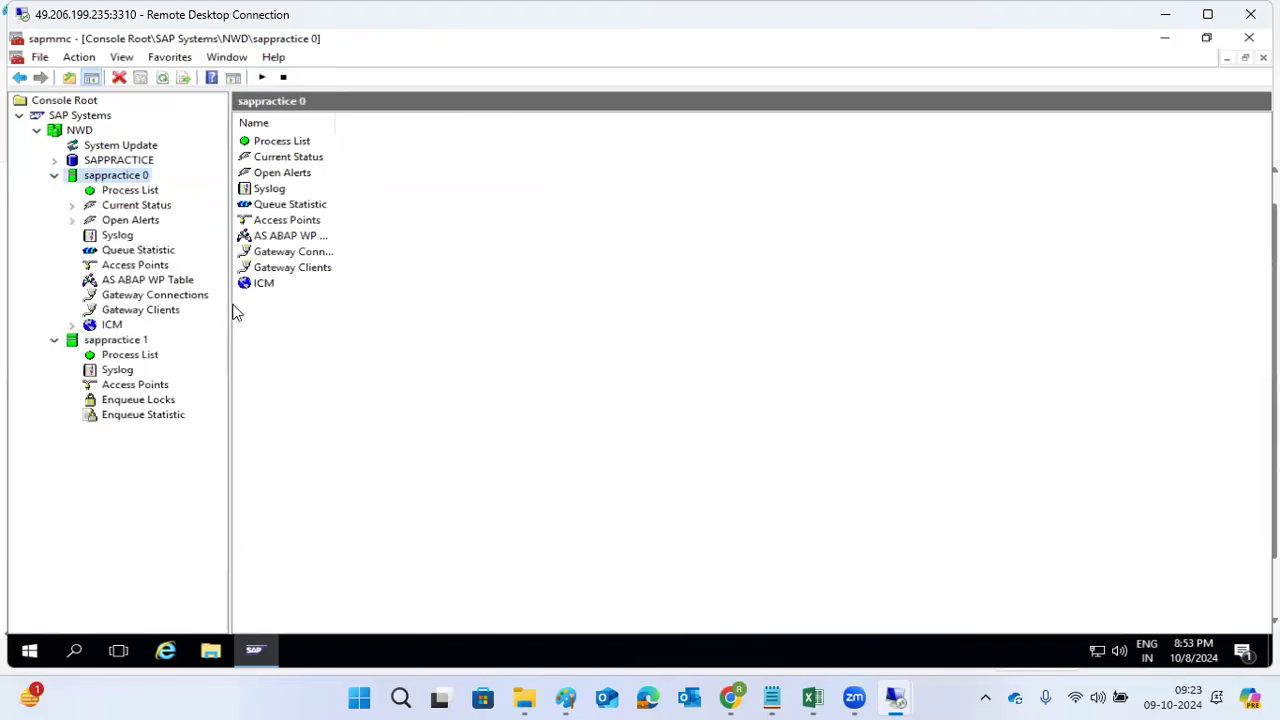
Minimize the SAP management console and open the Program Files folder on Local Disk (C:) in File Explorer.
left_click(254, 651)
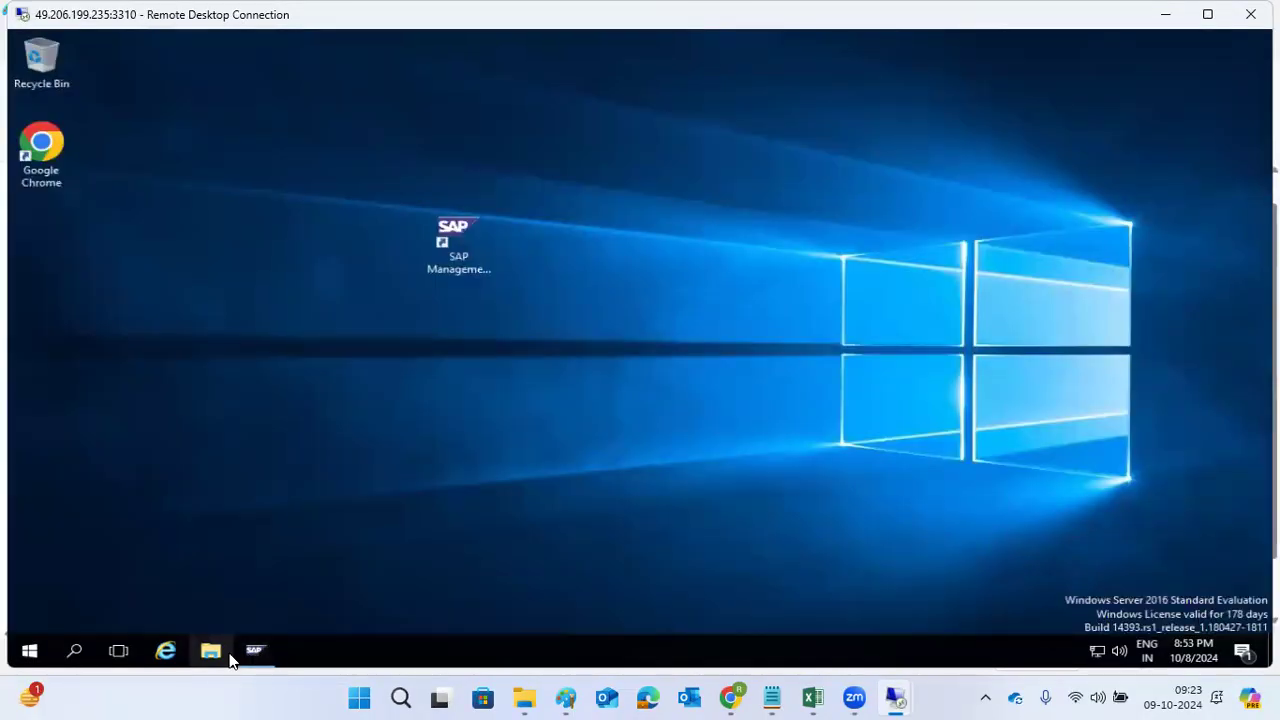
left_click(212, 652)
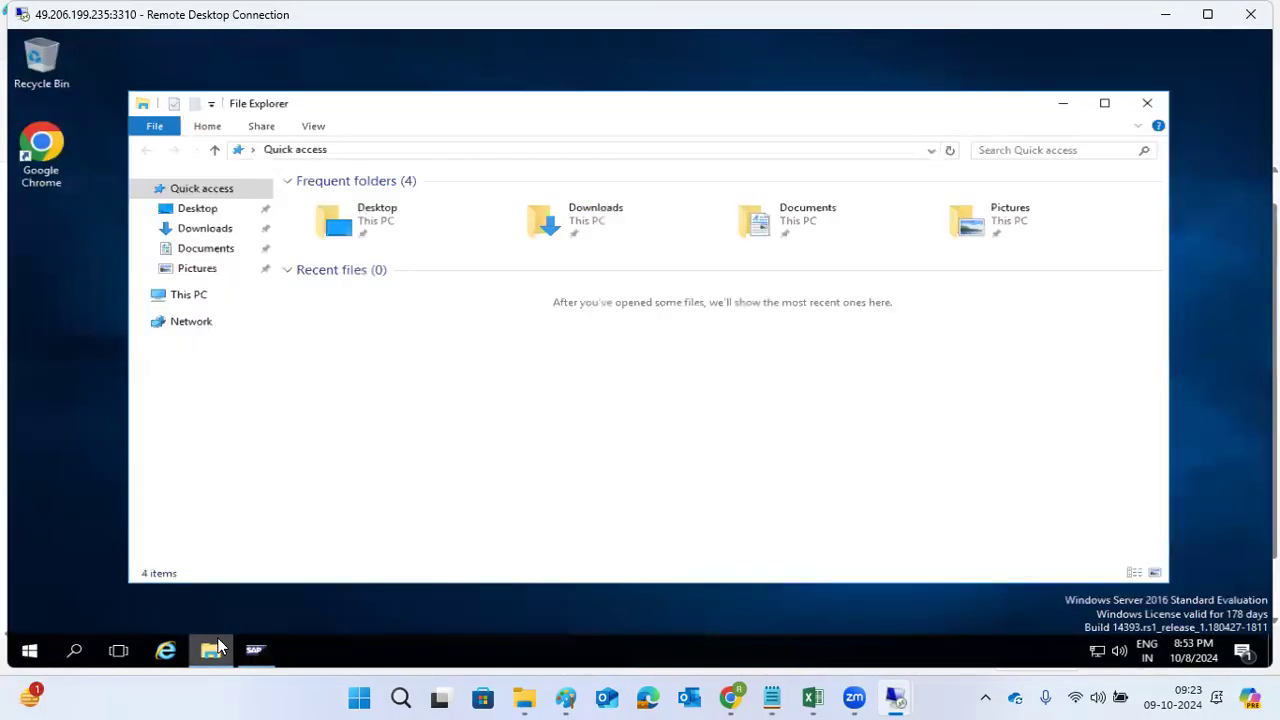
left_click(186, 306)
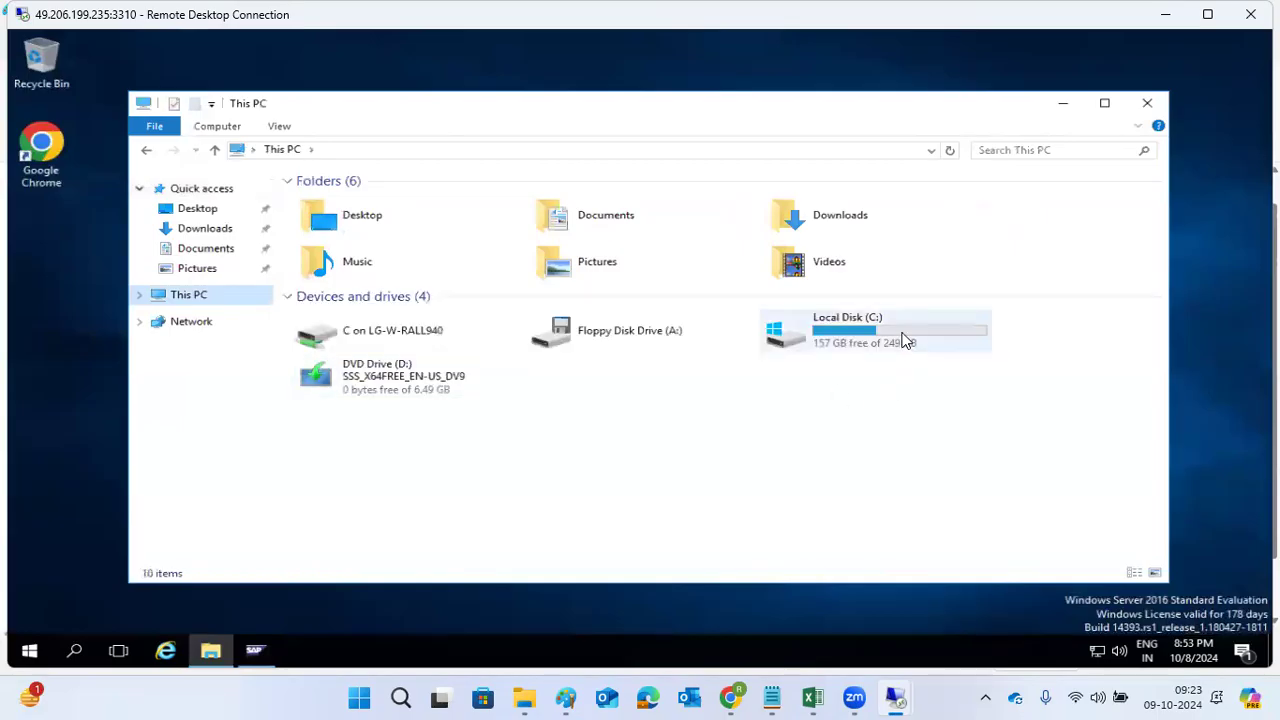
double_click(905, 341)
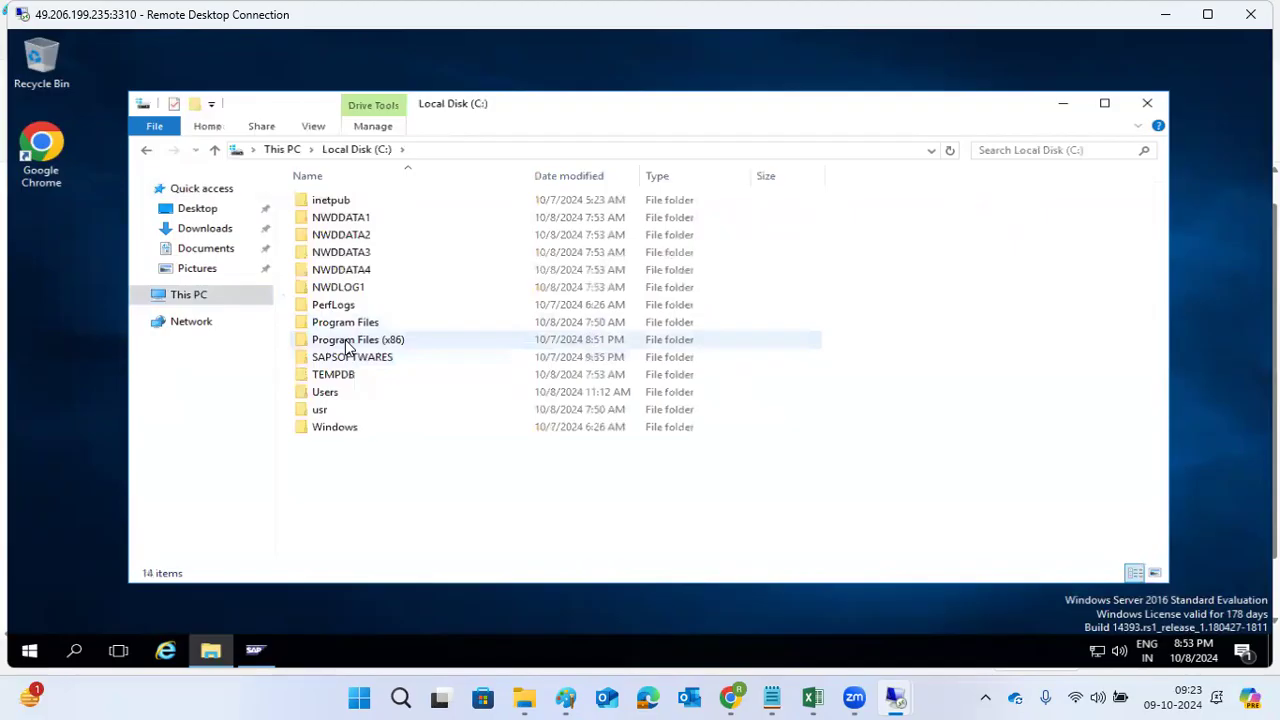
double_click(354, 322)
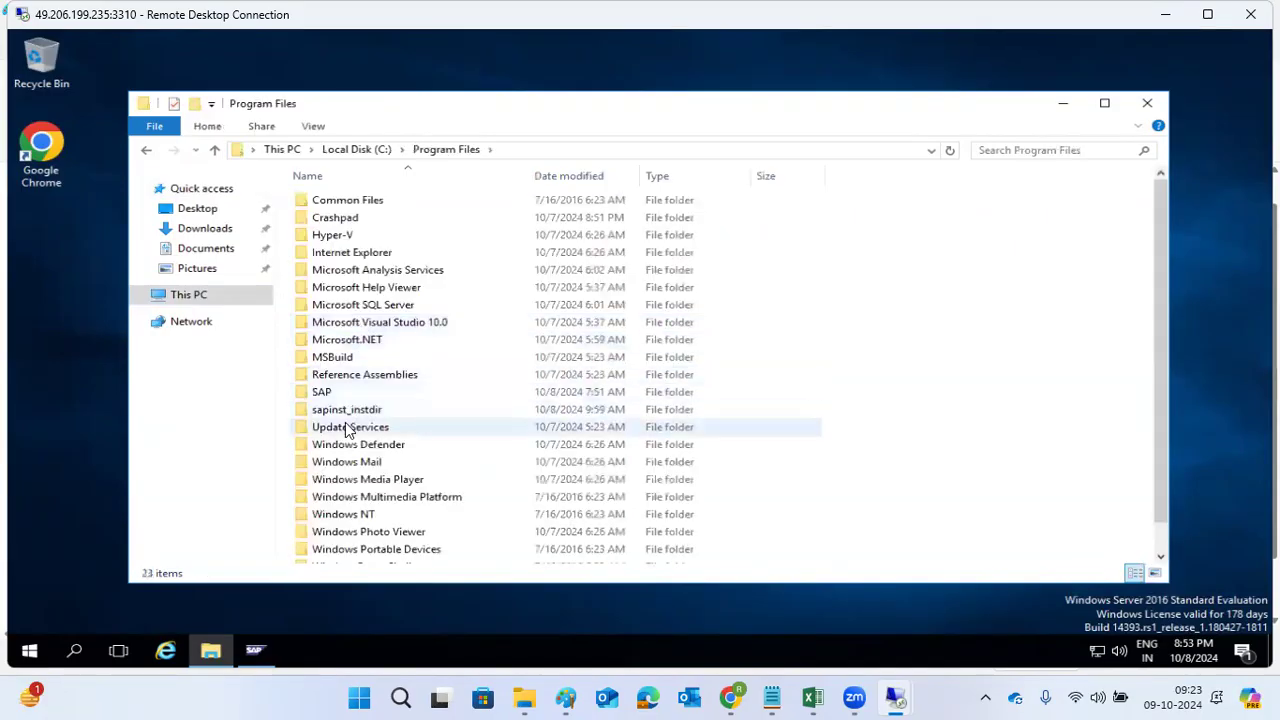
Permanently delete the sapinst_instdir folder, then check the free space on Local Disk (C:) and close File Explorer.
left_click(352, 412)
key("shift+Delete")
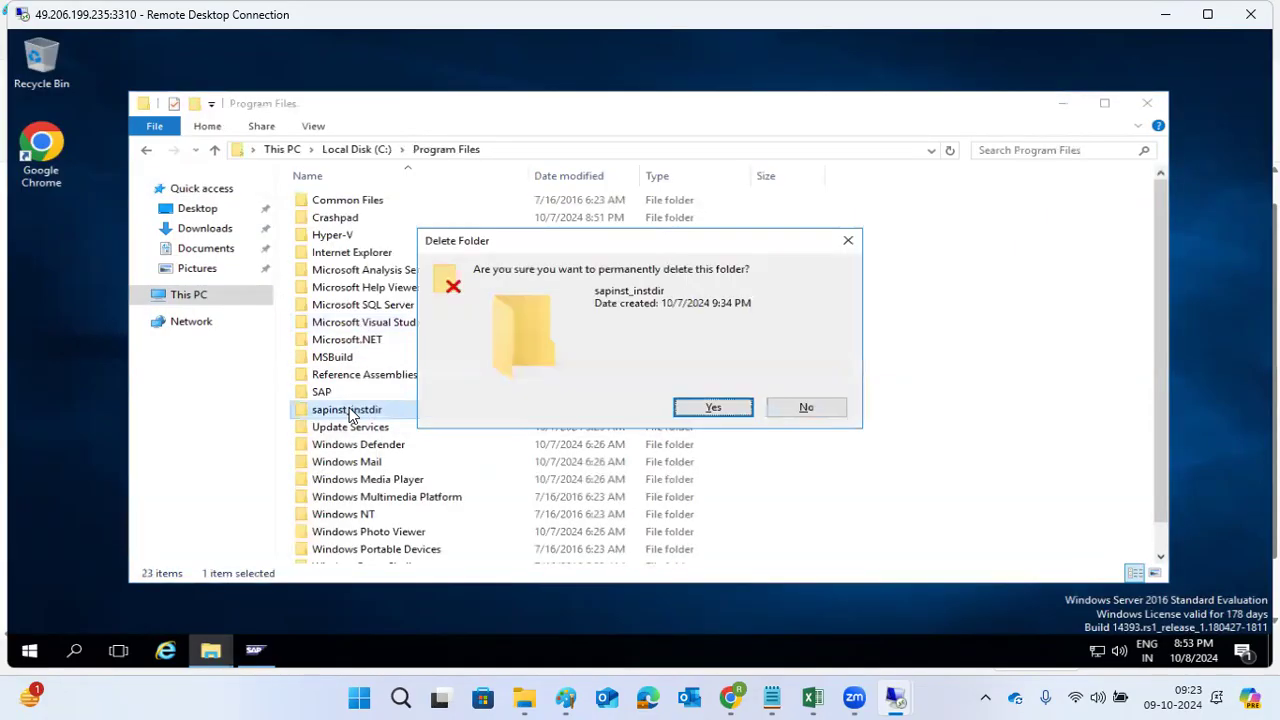
left_click(714, 415)
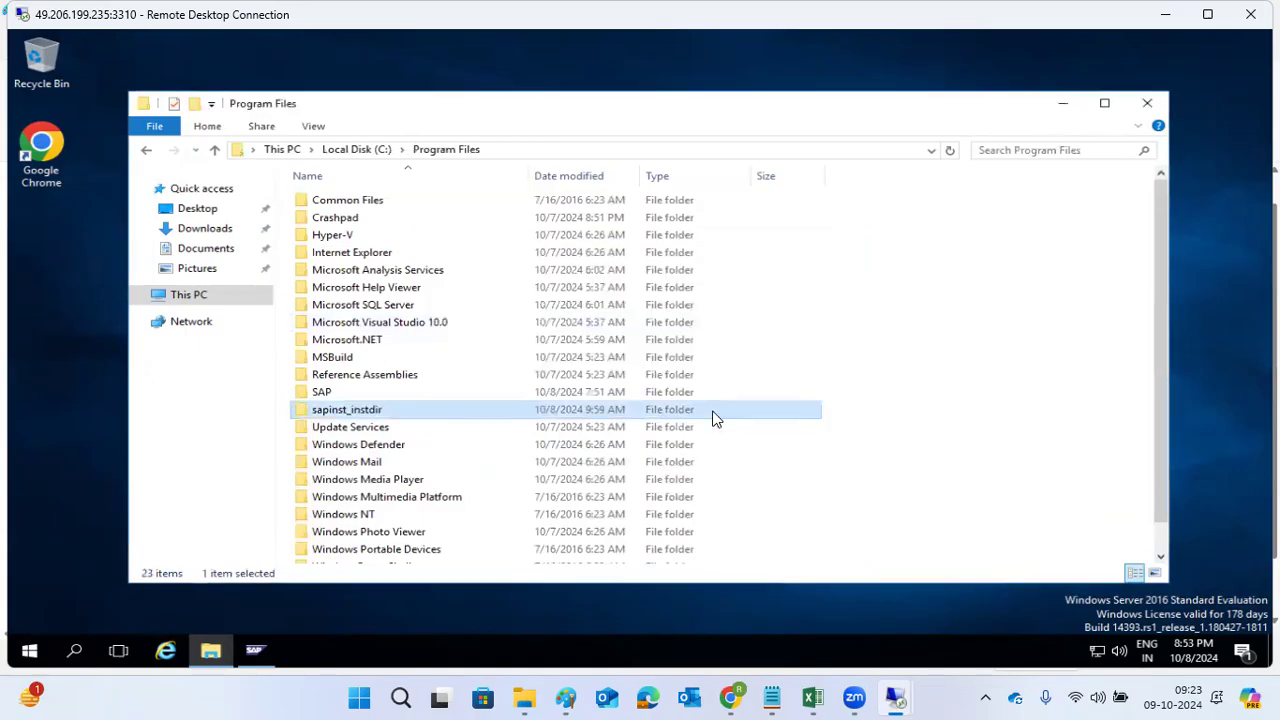
left_click(180, 296)
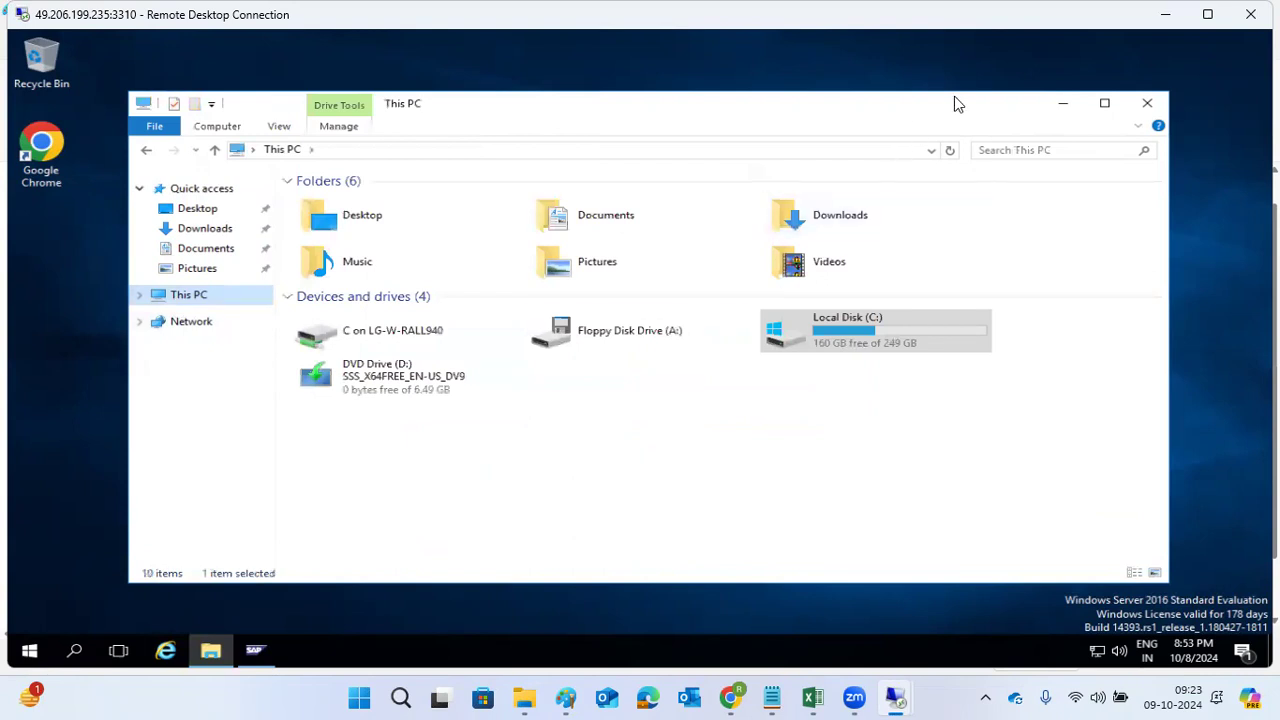
left_click(1146, 103)
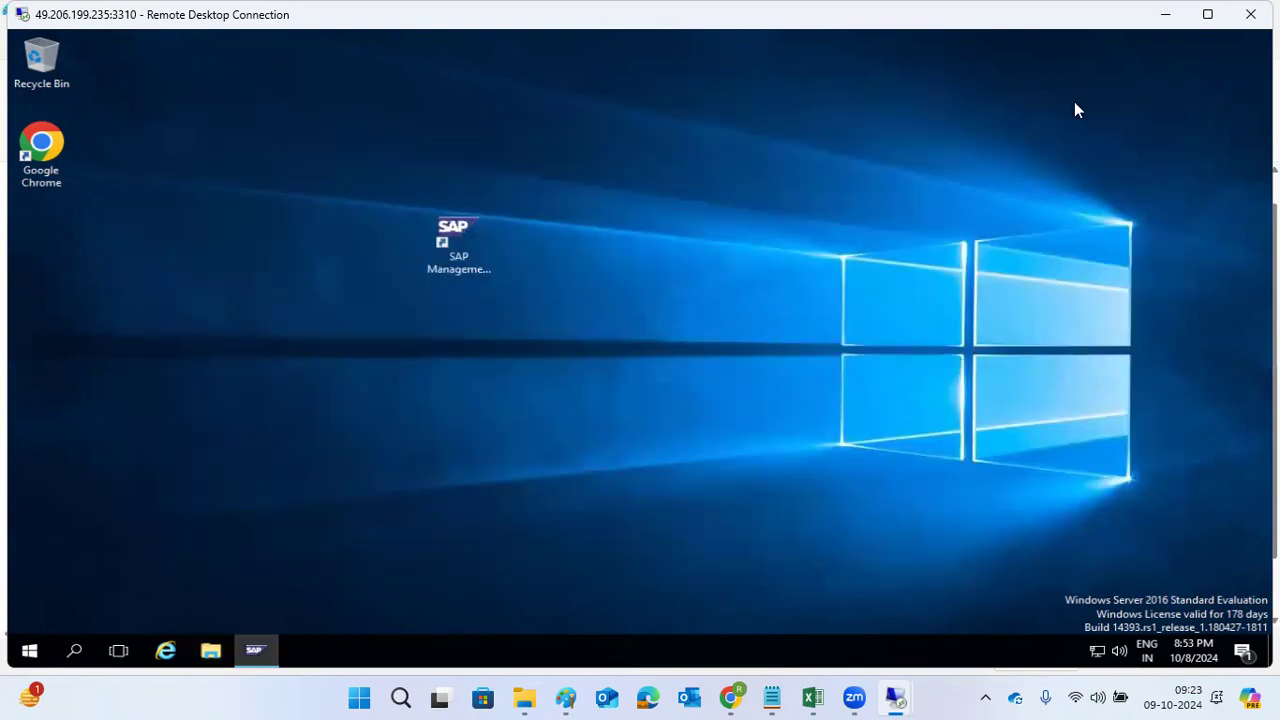
Switch to Paint and mark the GUI box with a short orange stroke at its left edge.
key("alt+Tab")
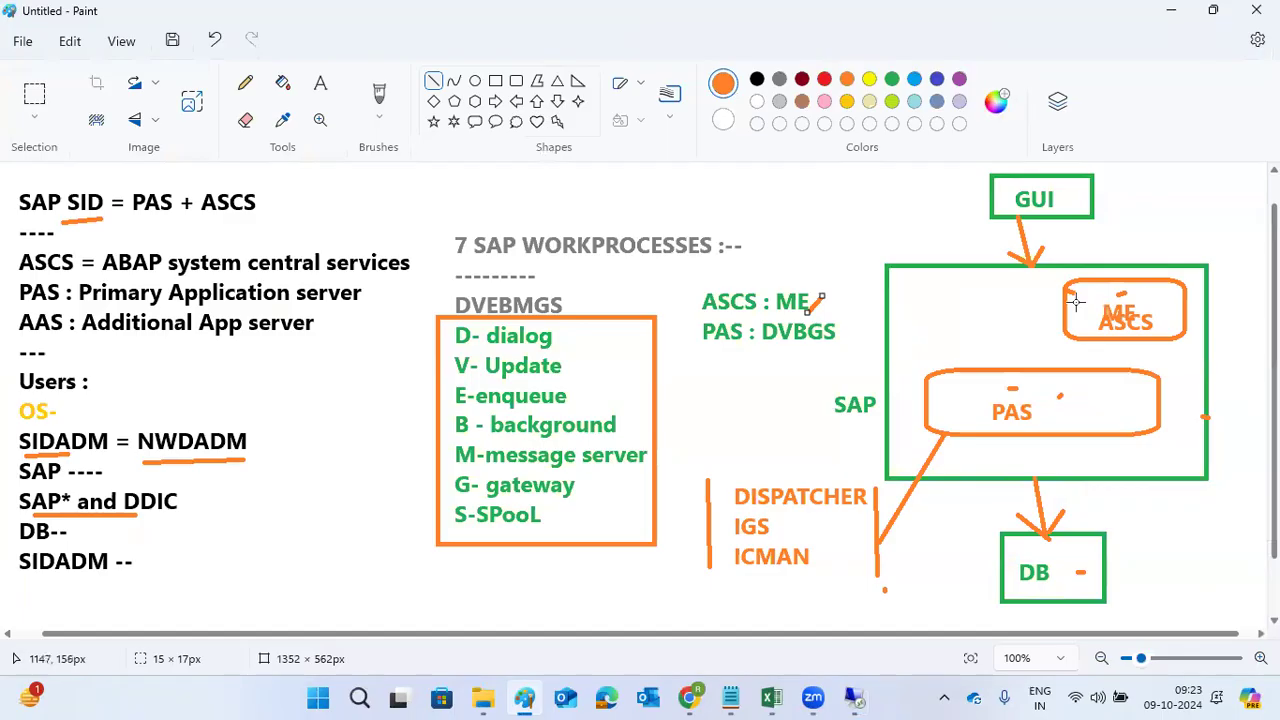
left_click_drag(980, 188, 994, 186)
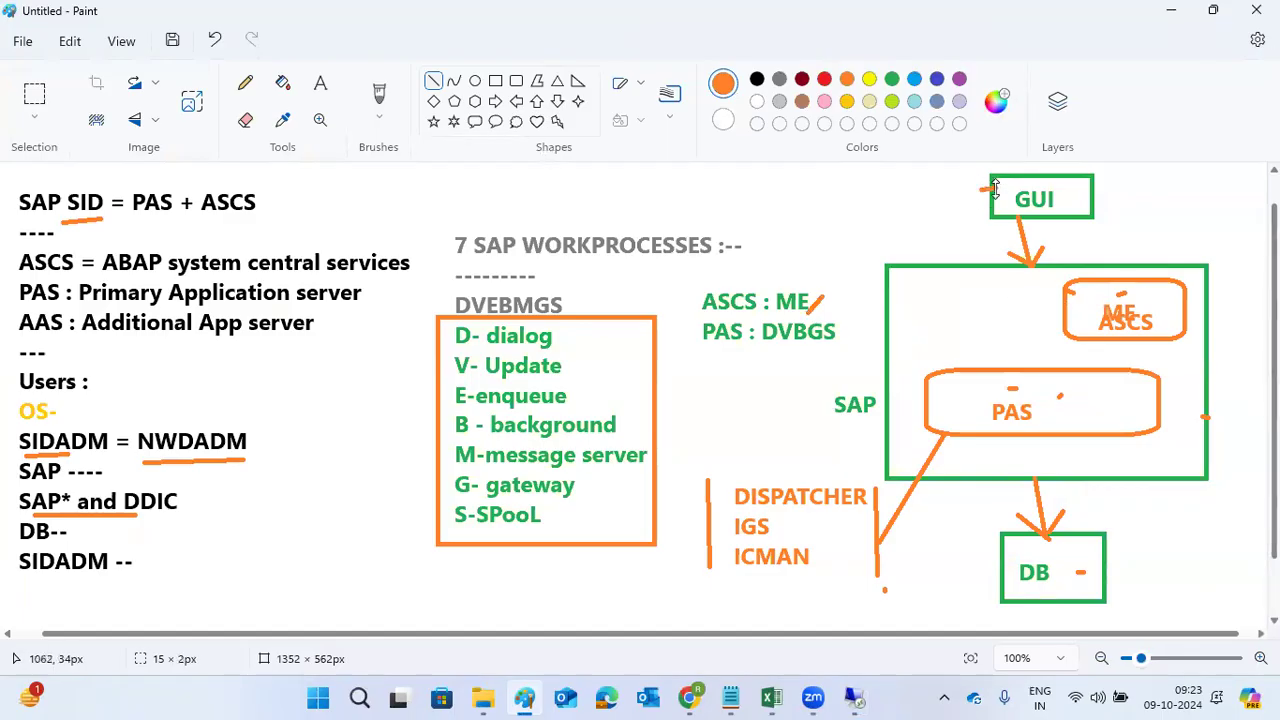